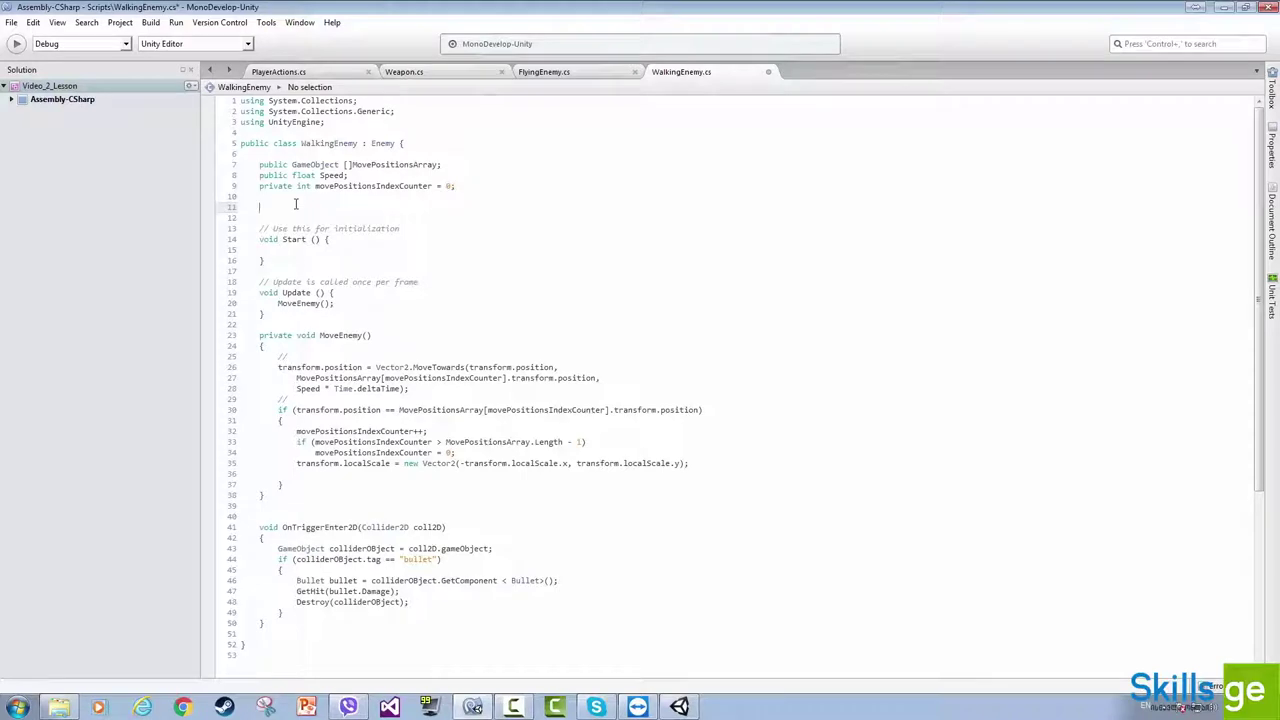
- Declare public AudioSource getHitAudioSource in WalkingEnemy, save the script, and in Unity assign Walking_Enemy's Audio Source component to that field
{"action": "type", "text": "public AudioS"}
{"action": "key", "text": "Return"}
{"action": "key", "text": "ctrl+s"}
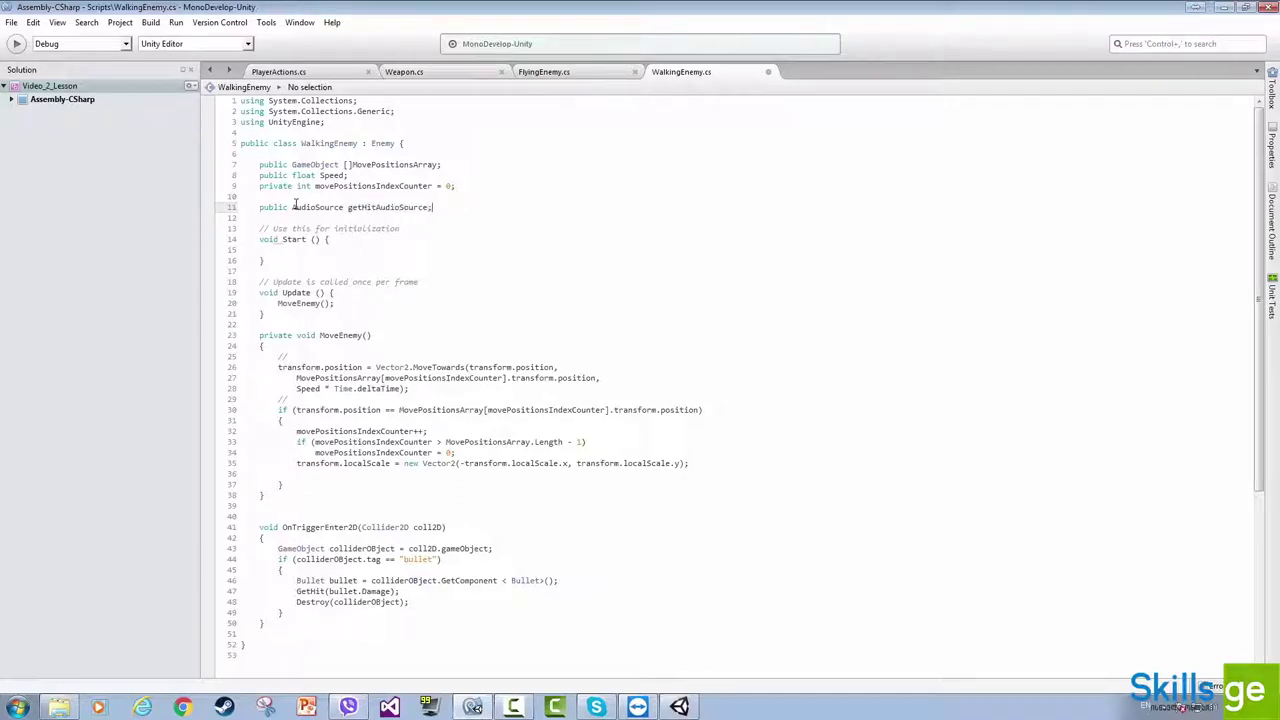
{"action": "key", "text": "alt+Tab"}
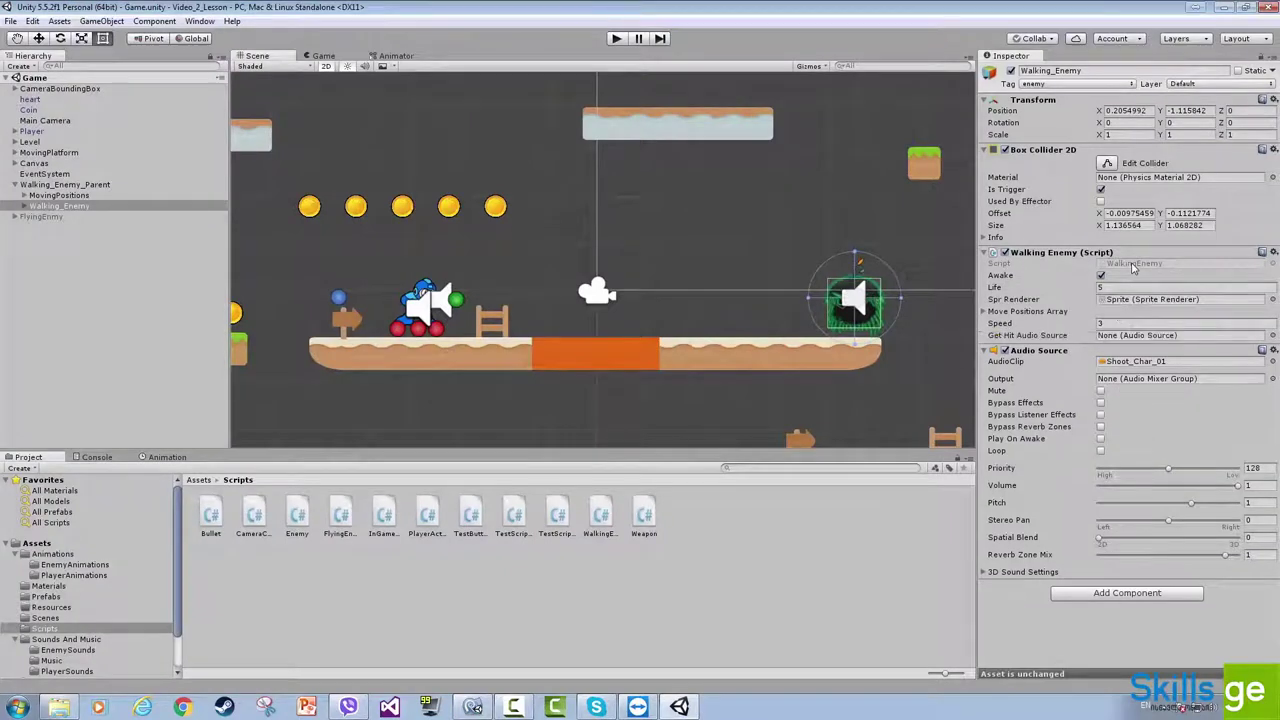
{"action": "left_click_drag", "start_coordinate": [1037, 356], "coordinate": [1130, 340]}
- In the WalkingEnemy script, add getHitAudioSource.Play (); after the Destroy call in the bullet branch of OnTriggerEnter2D
{"action": "key", "text": "alt+Tab"}
{"action": "double_click", "coordinate": [390, 207]}
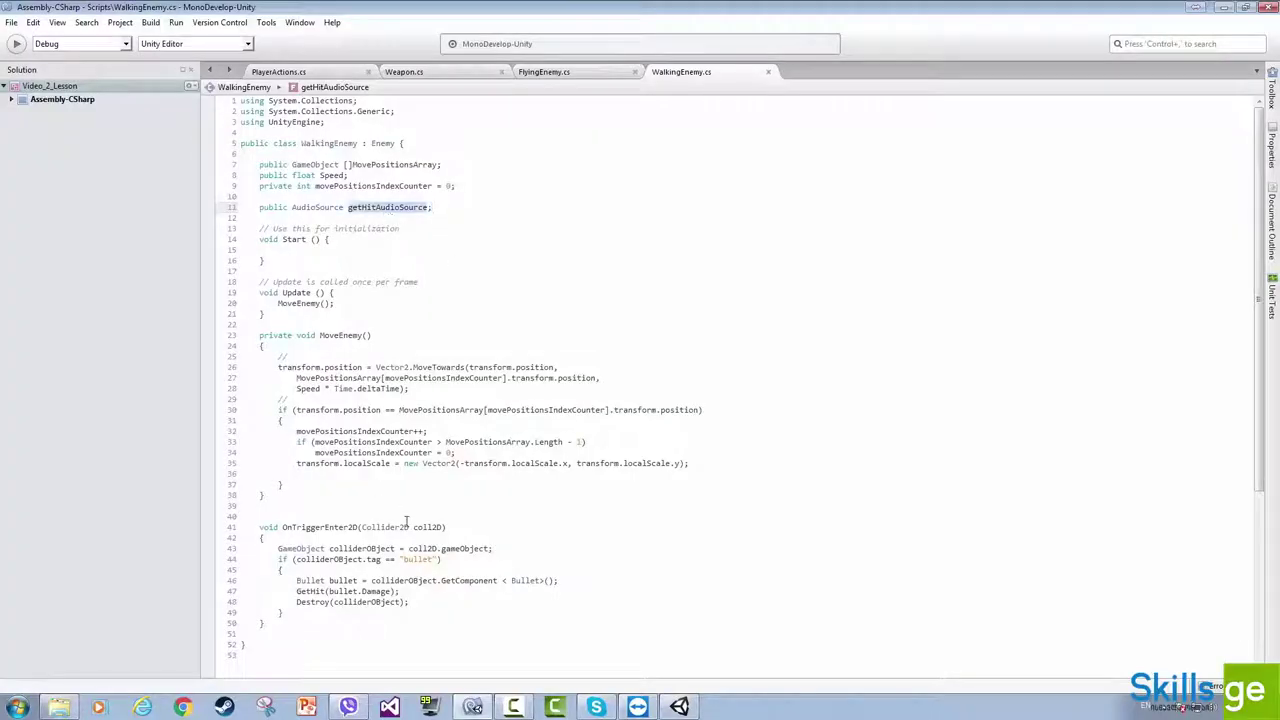
{"action": "scroll", "coordinate": [471, 489], "scroll_direction": "down", "scroll_amount": 8}
{"action": "left_click", "coordinate": [300, 327]}
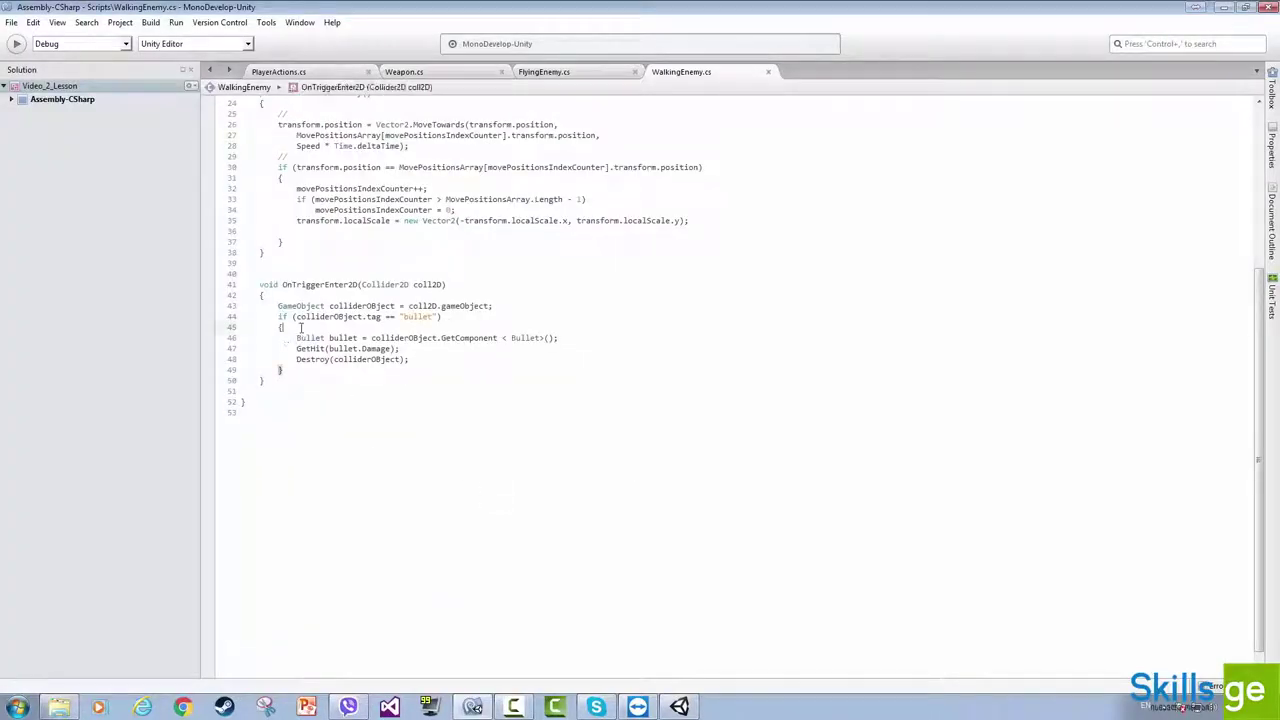
{"action": "left_click_drag", "start_coordinate": [434, 359], "coordinate": [298, 338]}
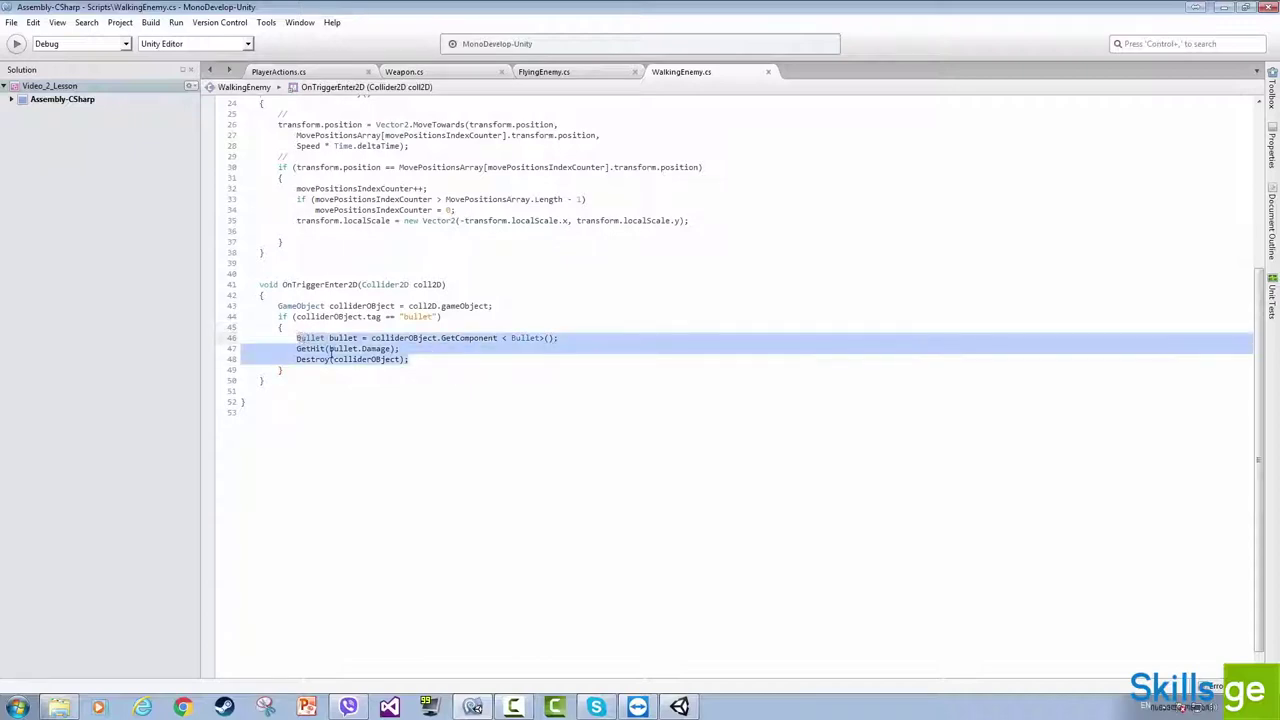
{"action": "left_click", "coordinate": [424, 361]}
{"action": "key", "text": "Return"}
{"action": "type", "text": "getHitAudioSource.Play"}
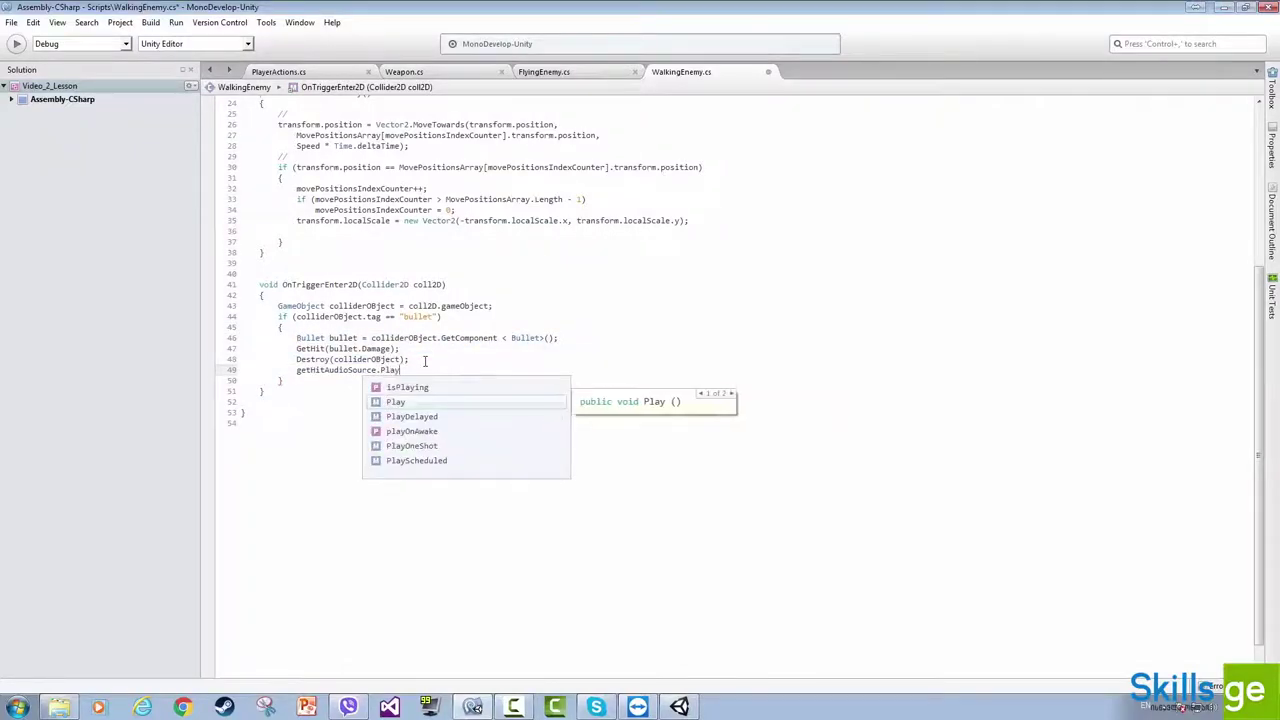
{"action": "key", "text": "Return"}
{"action": "type", "text": "();"}
- Run the game in Unity, shoot the walking enemy until it is destroyed to test its hit sound, and stop the game
{"action": "key", "text": "alt+Tab"}
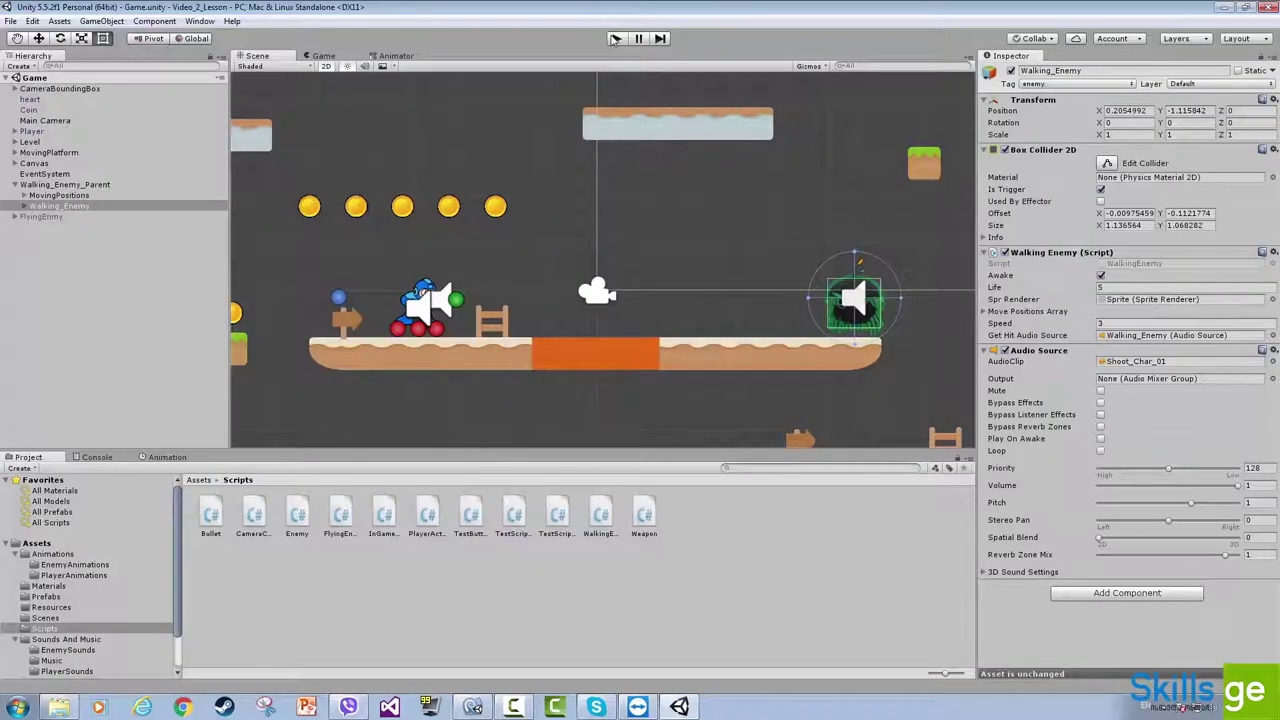
{"action": "left_click", "coordinate": [615, 38]}
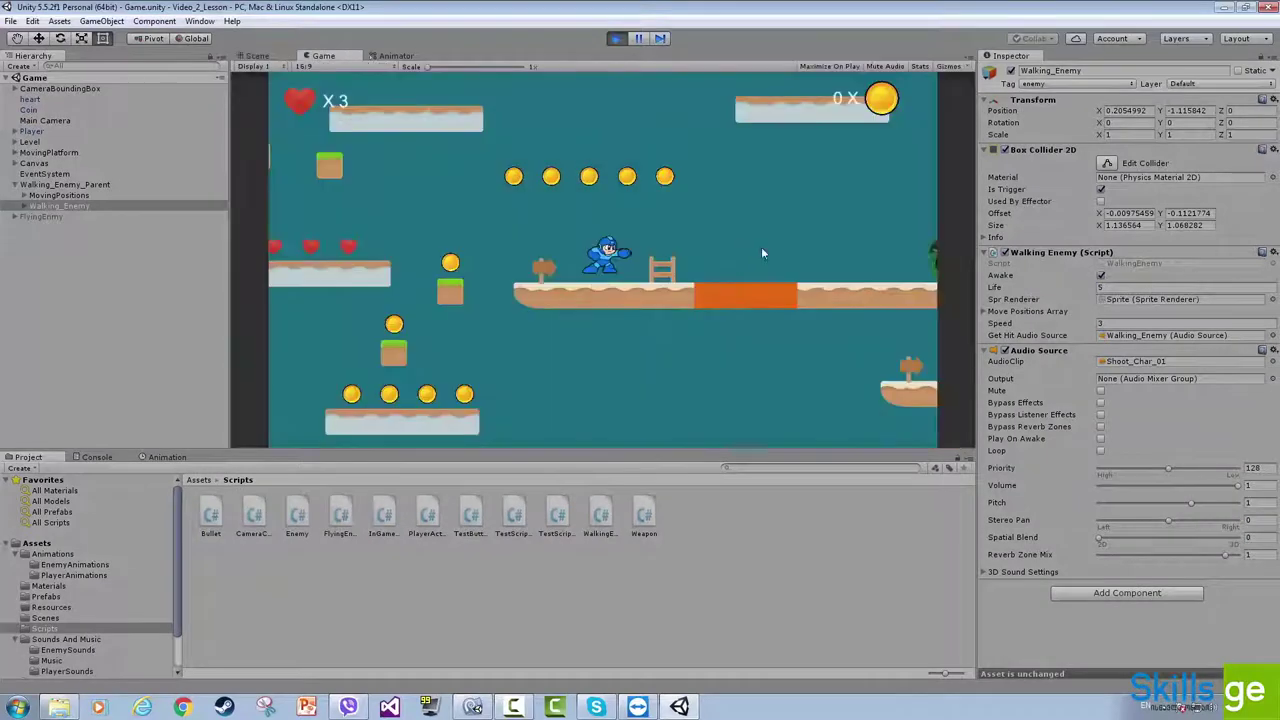
{"action": "key", "text": "Right"}
{"action": "key", "text": "space"}
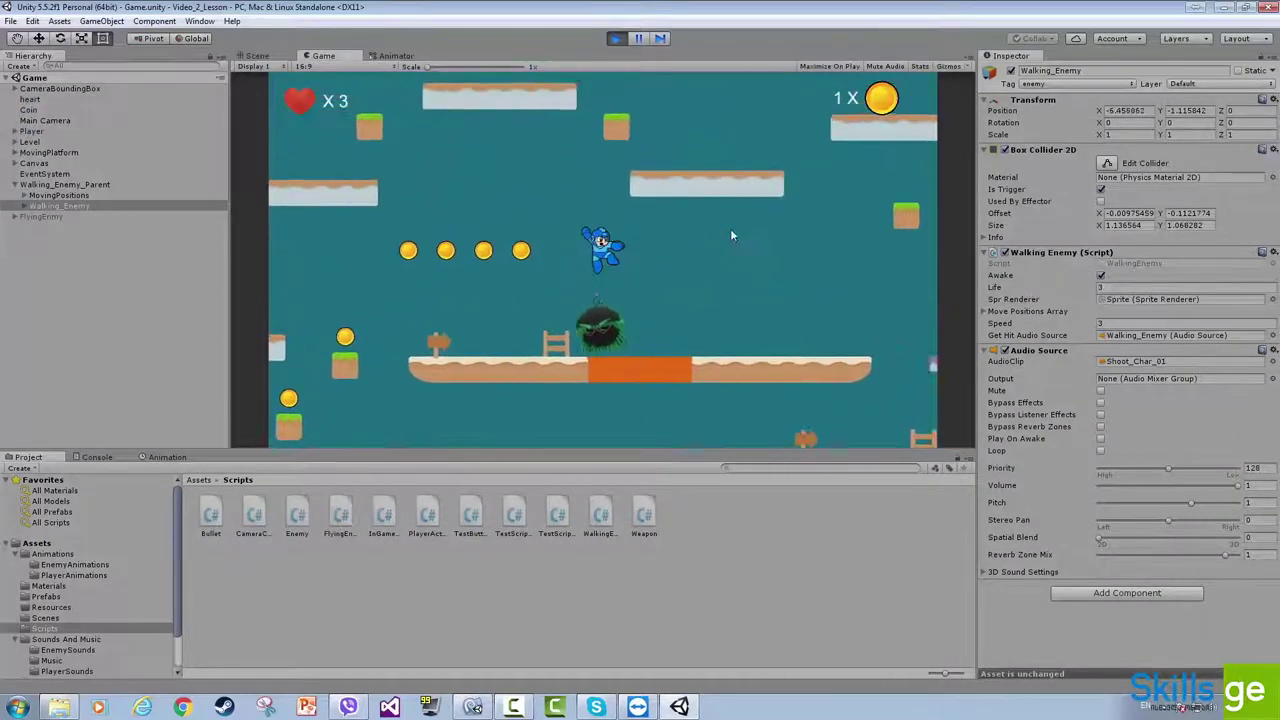
{"action": "key", "text": "Left"}
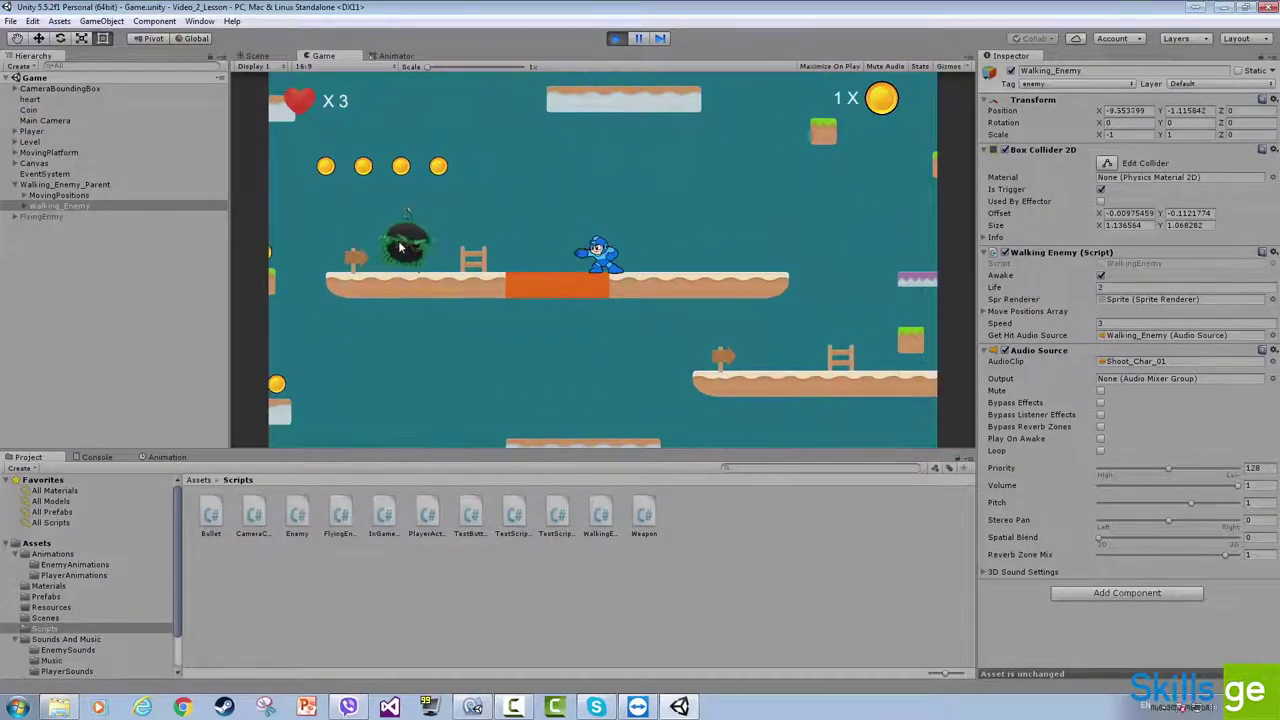
{"action": "key", "text": "Left"}
{"action": "key", "text": "space"}
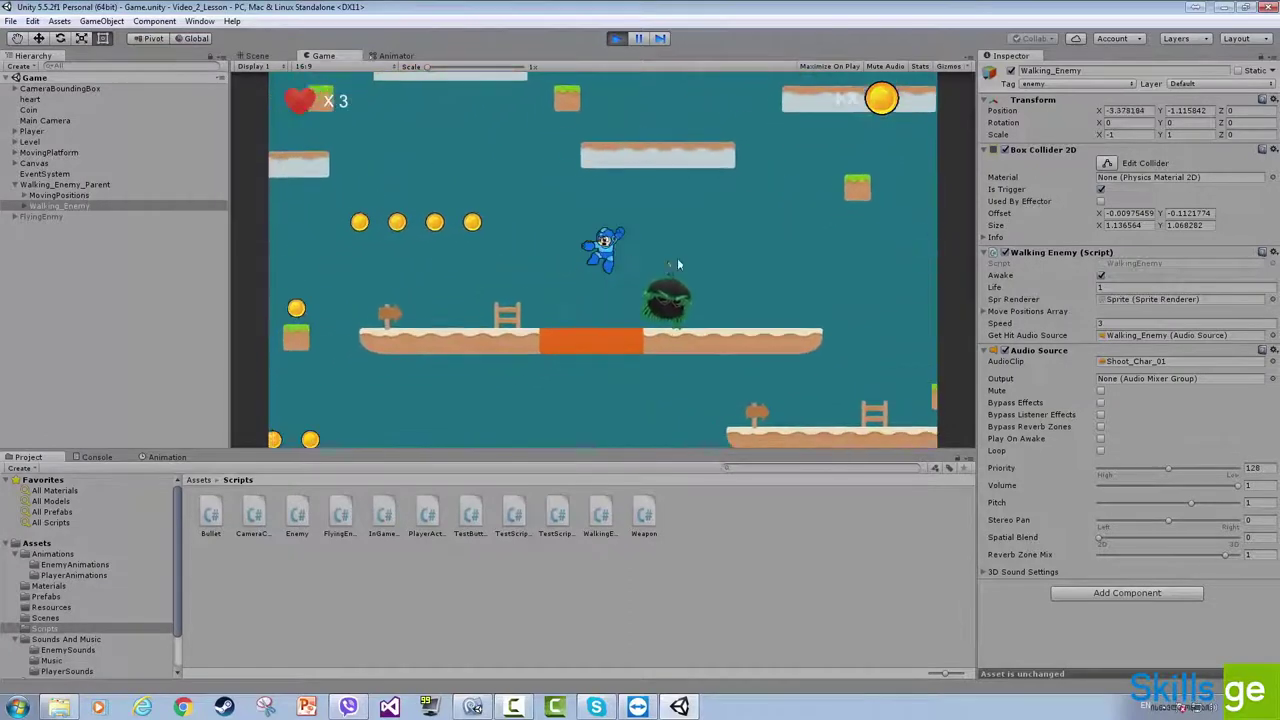
{"action": "key", "text": "Right"}
{"action": "key", "text": "Right"}
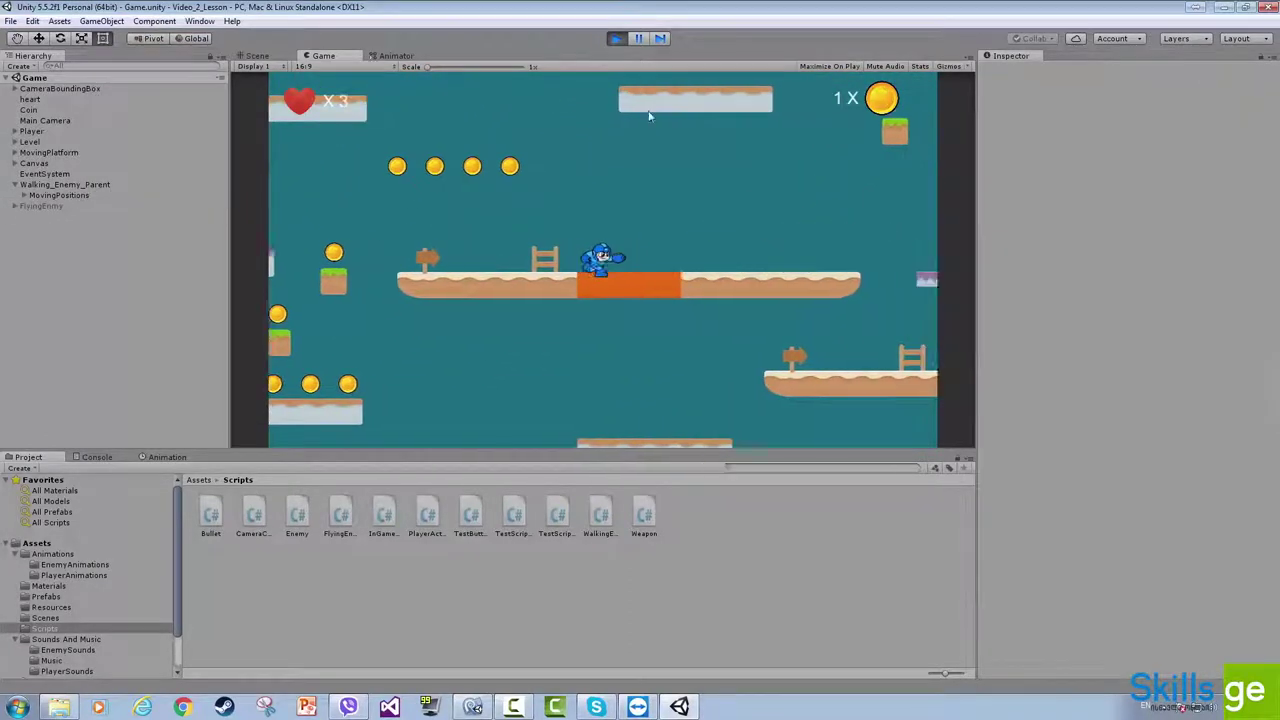
{"action": "left_click", "coordinate": [614, 38]}
- Play the scene once more, fire at the walking enemy to check the hit sound, and stop play mode
{"action": "left_click", "coordinate": [616, 38]}
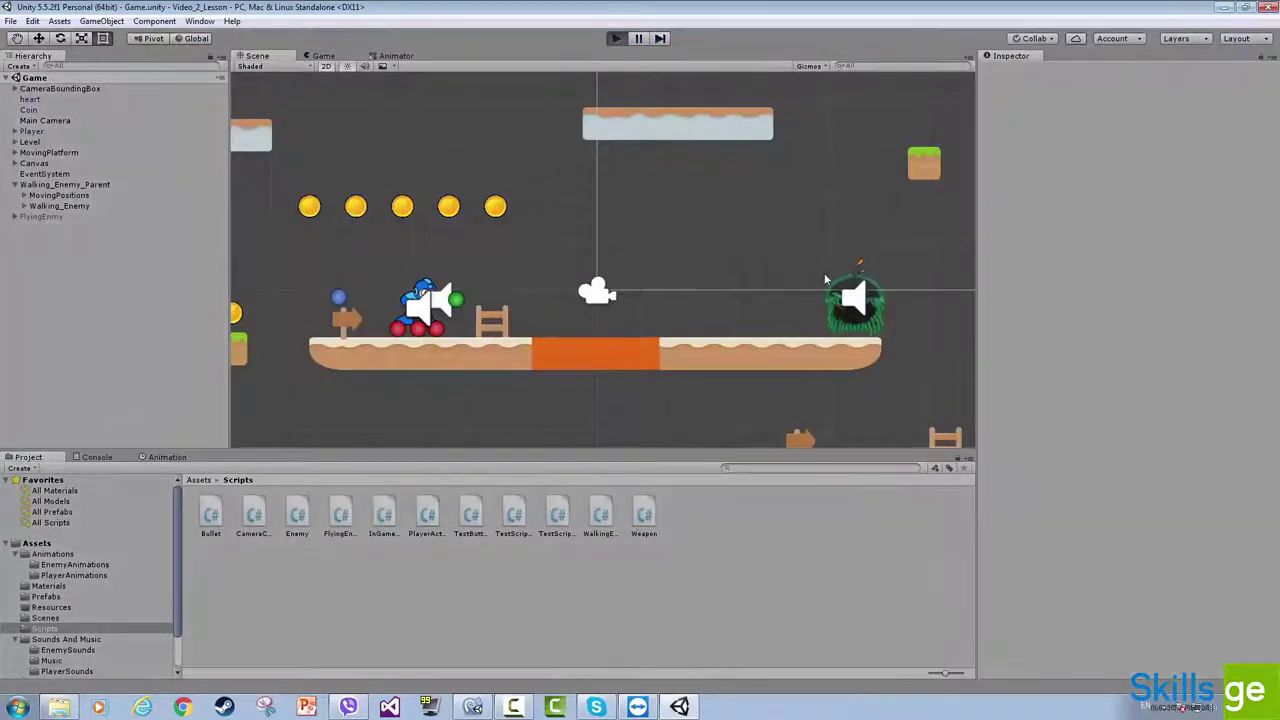
{"action": "key", "text": "ctrl"}
{"action": "key", "text": "Right"}
{"action": "key", "text": "space"}
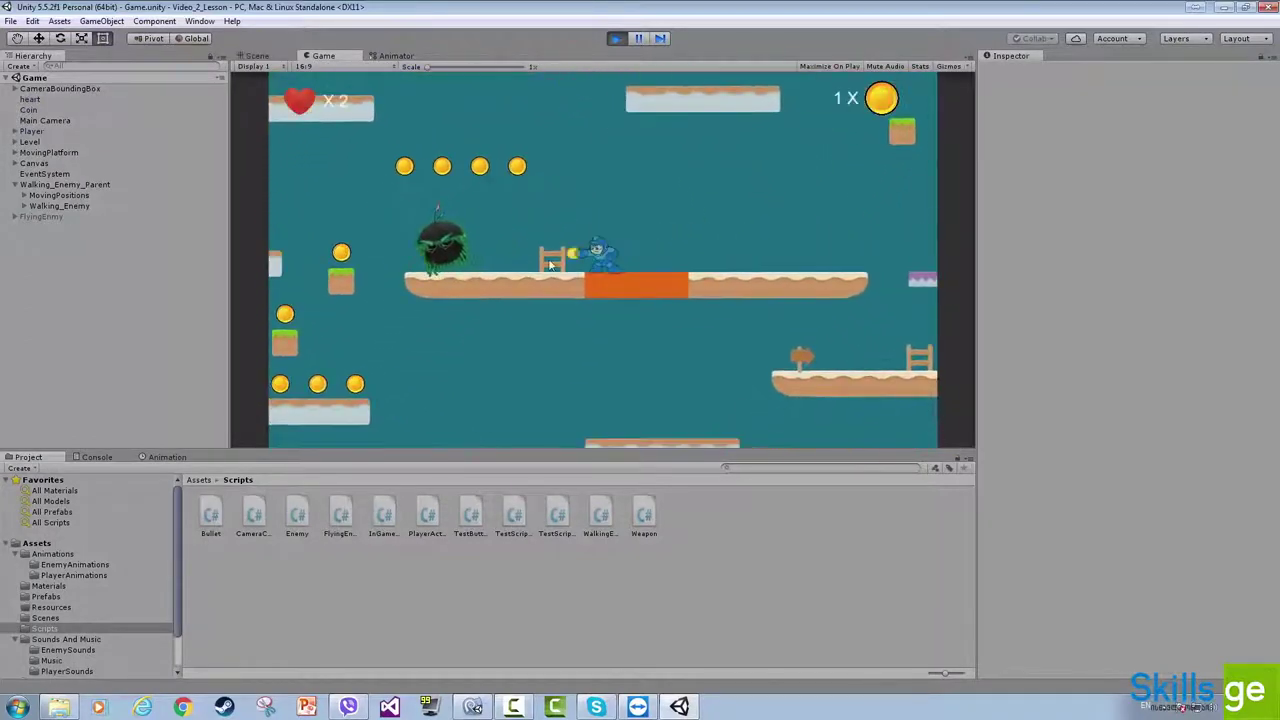
{"action": "left_click", "coordinate": [614, 38]}
{"action": "key", "text": "alt+Tab"}
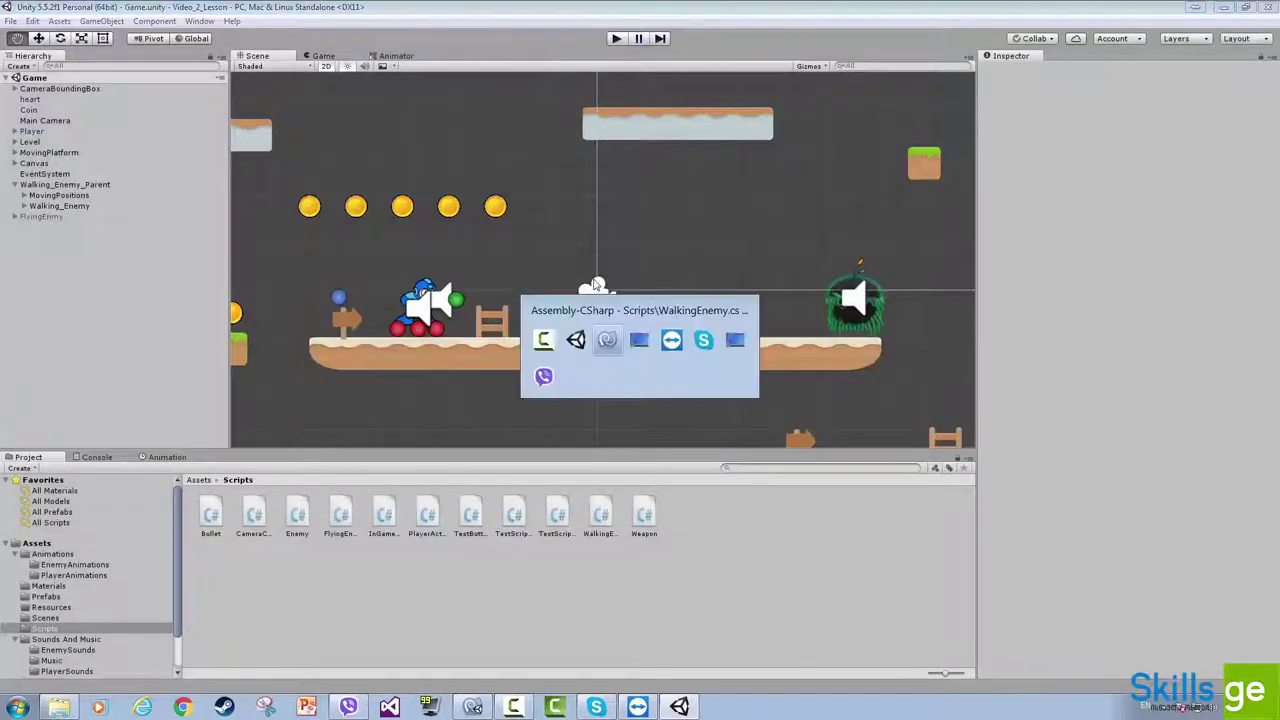
{"action": "key", "text": "alt+Tab"}
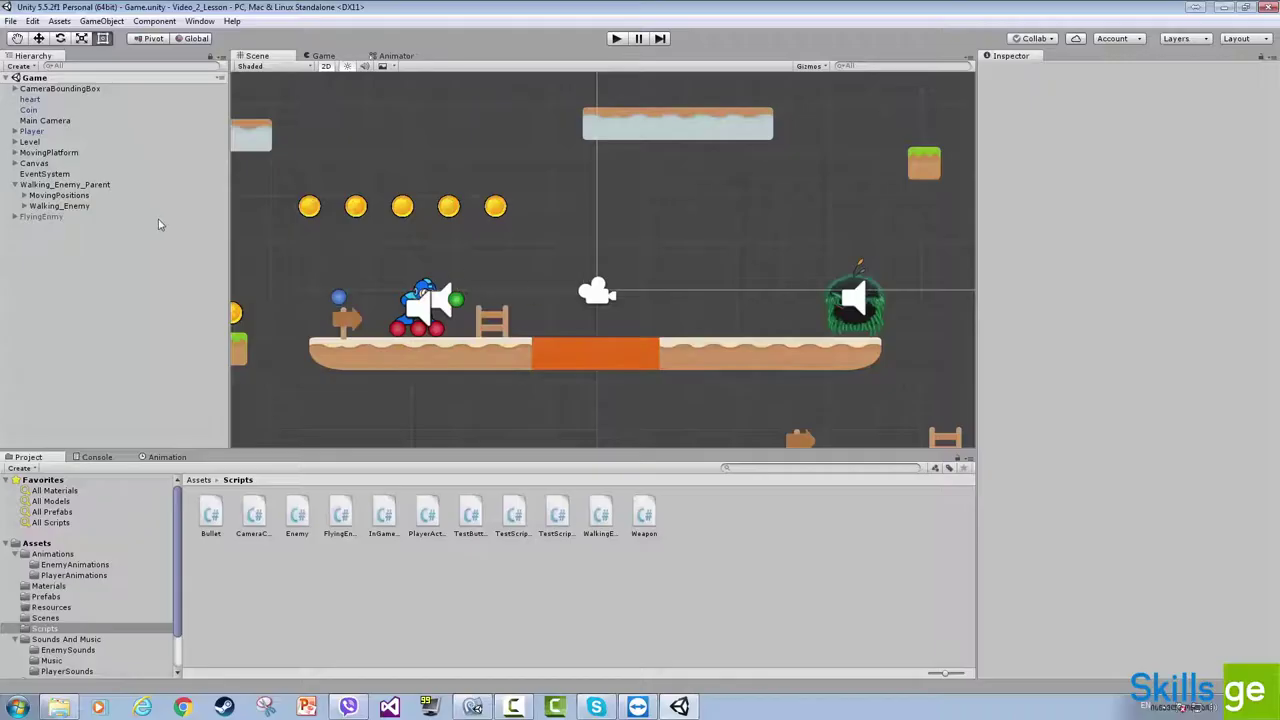
- Deactivate the Walking_Enemy_Parent object and activate the FlyingEnmy object
{"action": "left_click", "coordinate": [58, 186]}
{"action": "key", "text": "Down"}
{"action": "key", "text": "Down"}
{"action": "key", "text": "Down"}
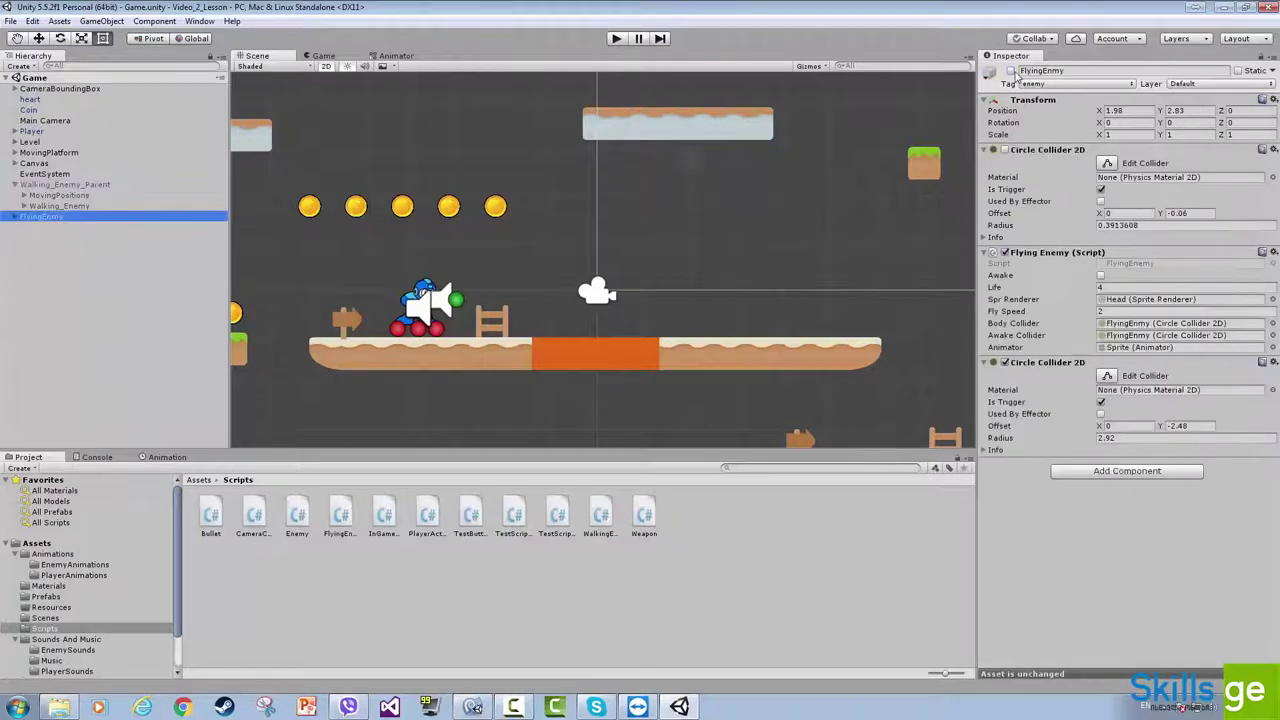
{"action": "left_click", "coordinate": [1011, 71]}
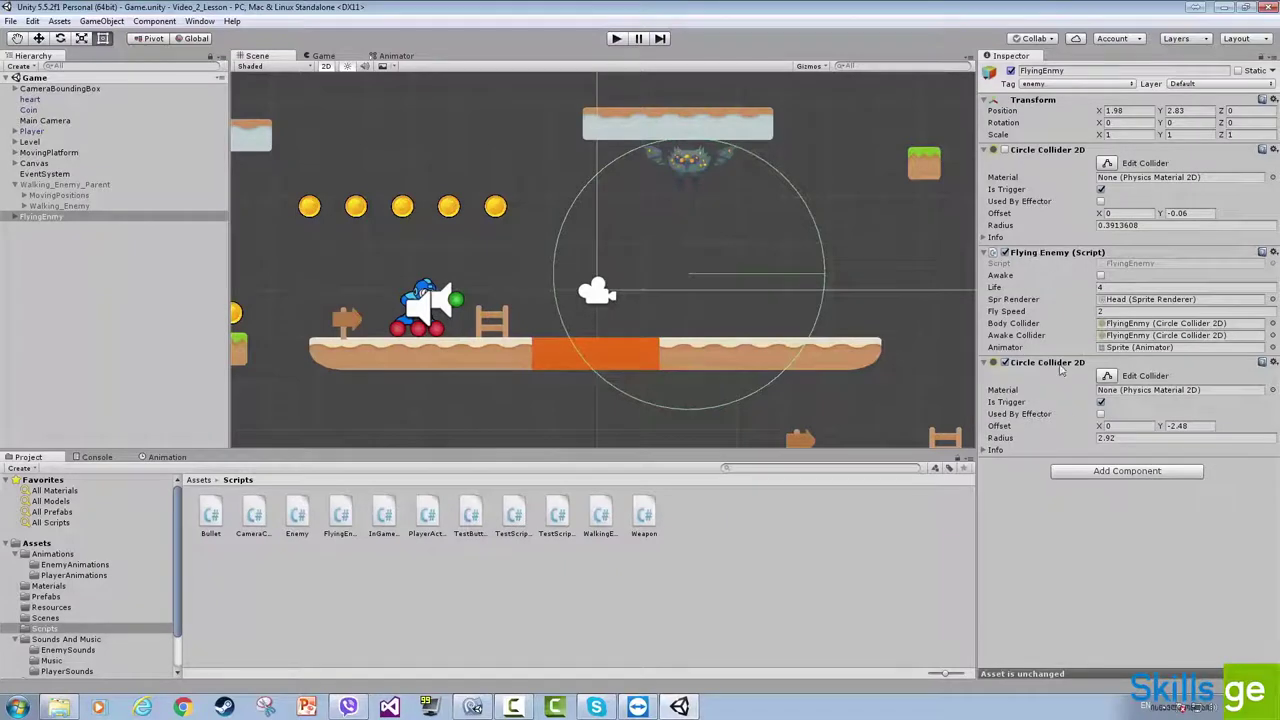
- Add an Audio Source to FlyingEnmy with Play On Awake off and the Shoot_Char_01 clip from EnemySounds, and save the scene
{"action": "left_click", "coordinate": [1118, 473]}
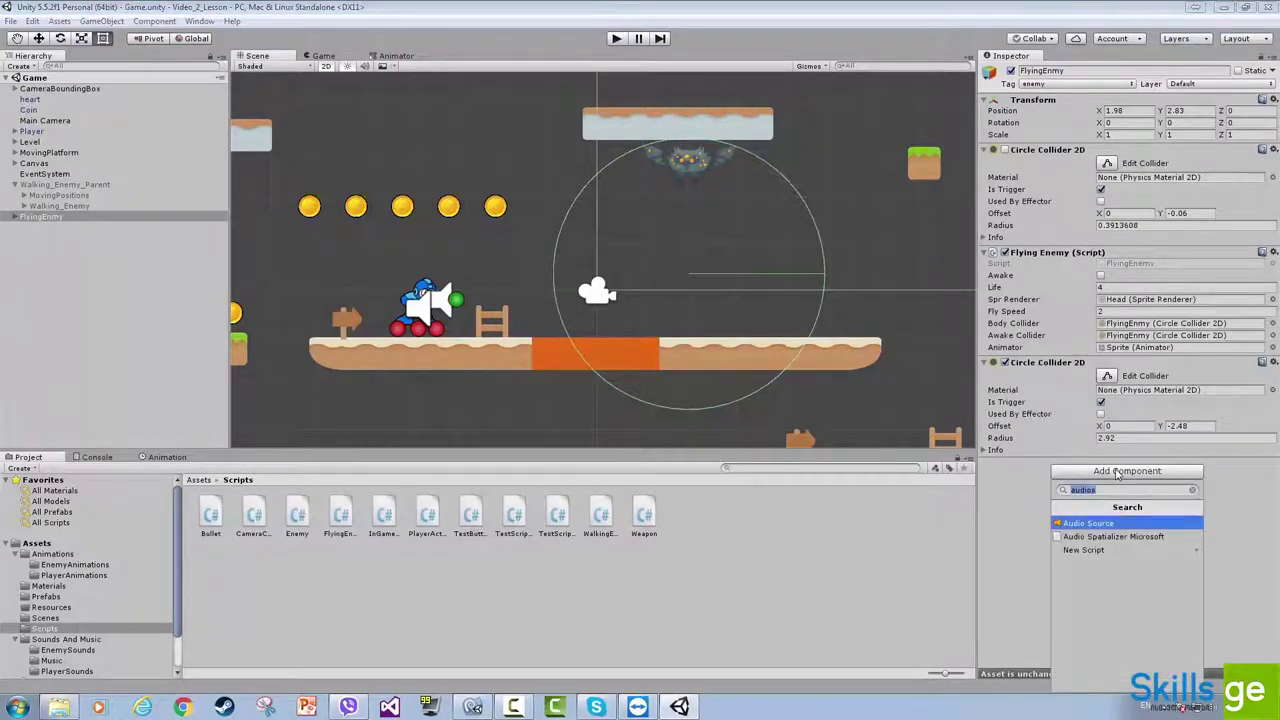
{"action": "key", "text": "Return"}
{"action": "left_click", "coordinate": [1096, 553]}
{"action": "key", "text": "ctrl+s"}
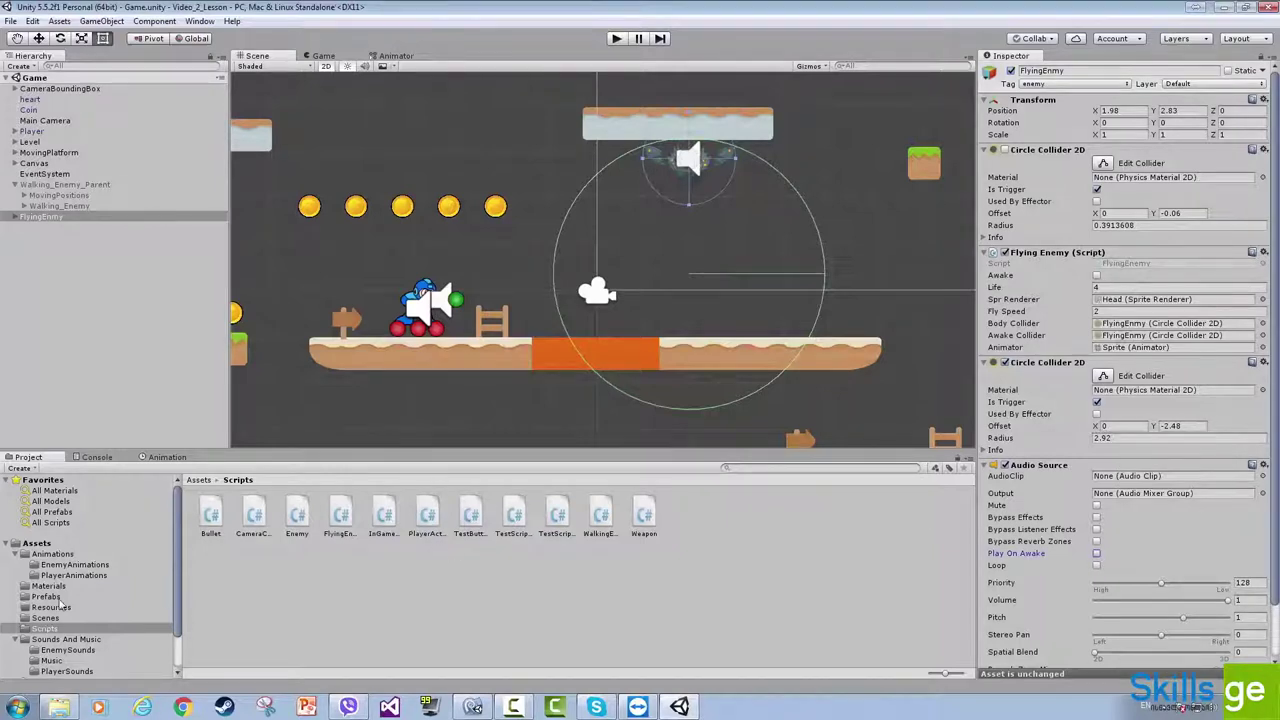
{"action": "scroll", "coordinate": [78, 613], "scroll_direction": "down", "scroll_amount": 1}
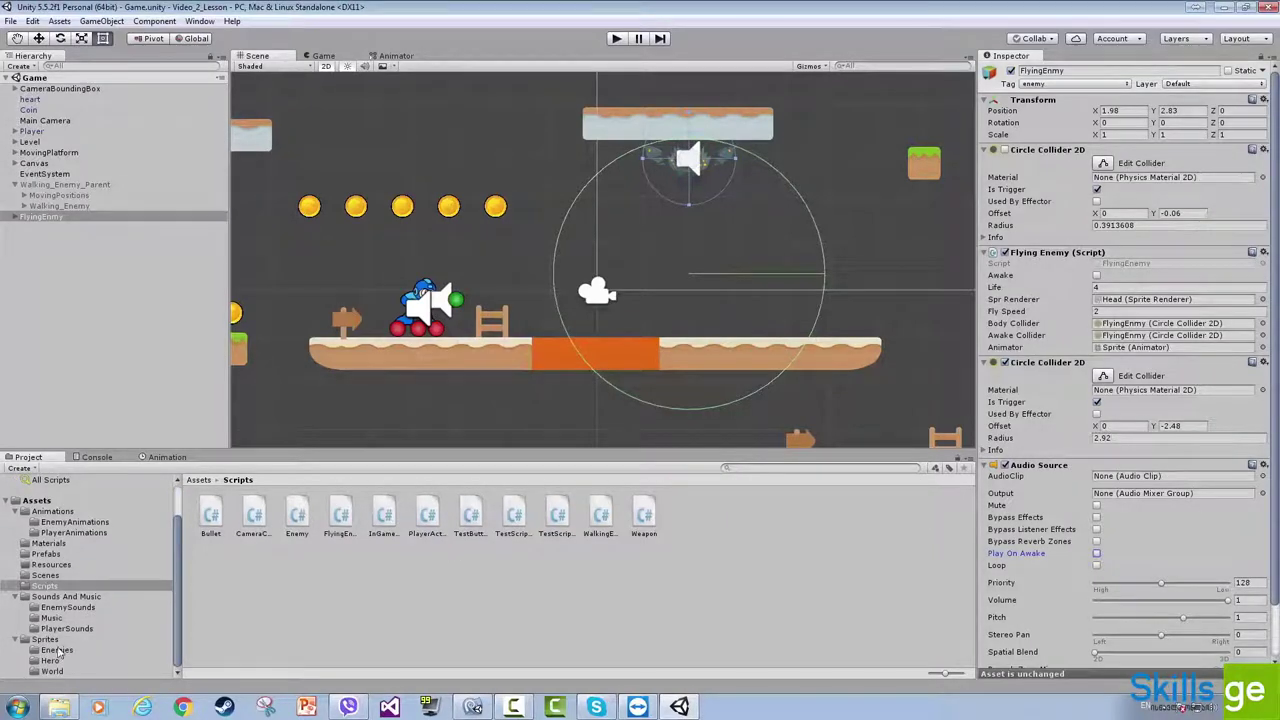
{"action": "left_click", "coordinate": [60, 608]}
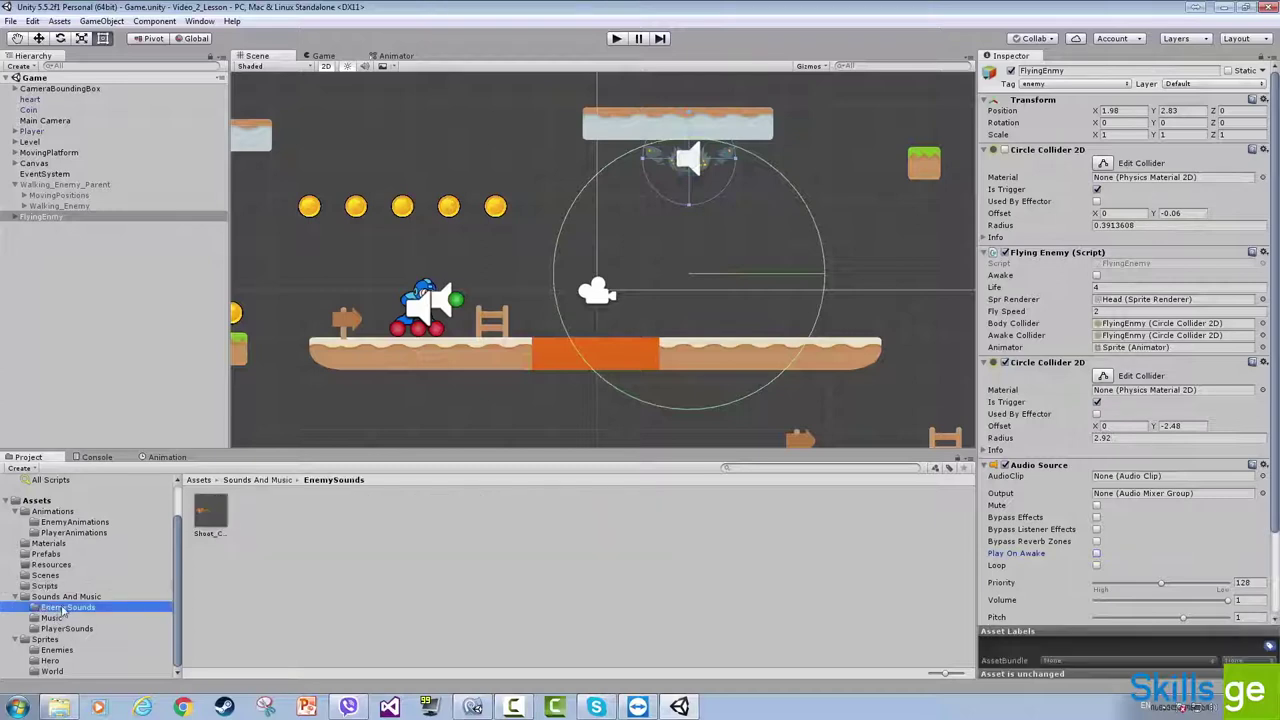
{"action": "left_click_drag", "start_coordinate": [210, 512], "coordinate": [1148, 478]}
- In MonoDevelop, copy the public AudioSource getHitAudioSource declaration and delete it from the WalkingEnemy class
{"action": "key", "text": "alt+Tab"}
{"action": "left_click", "coordinate": [481, 256]}
{"action": "scroll", "coordinate": [465, 252], "scroll_direction": "up", "scroll_amount": 8}
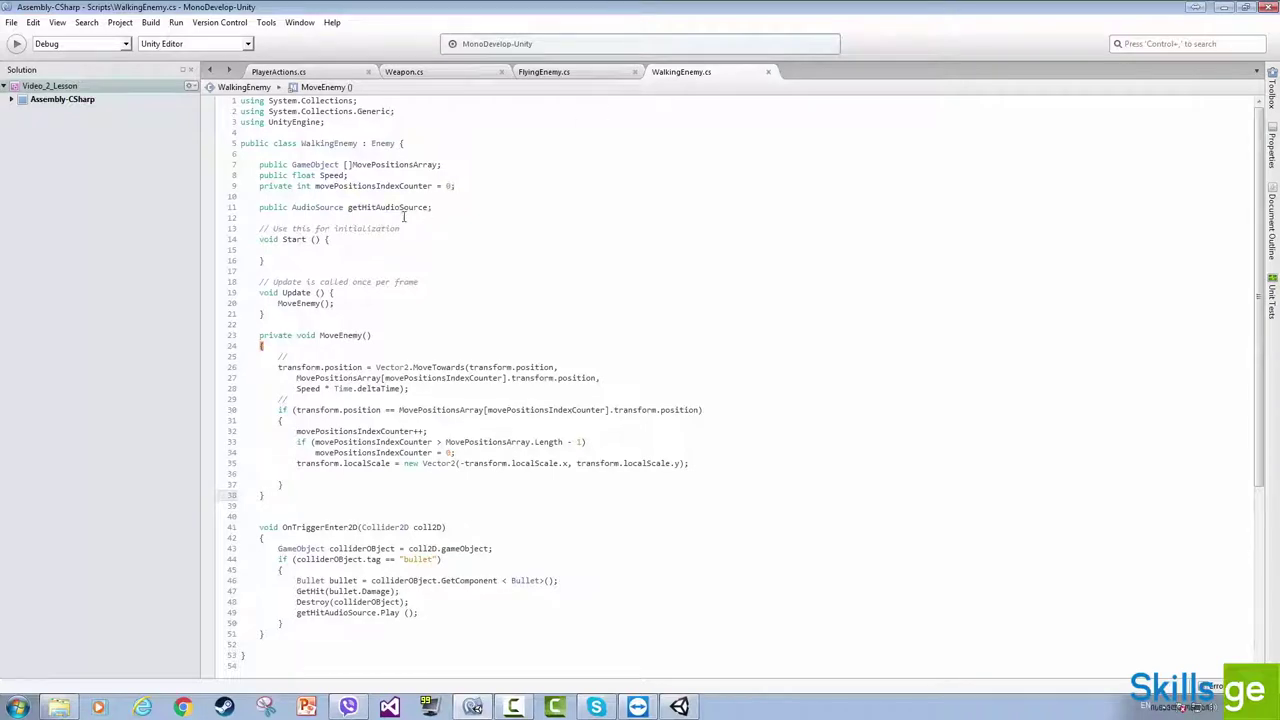
{"action": "left_click", "coordinate": [397, 207]}
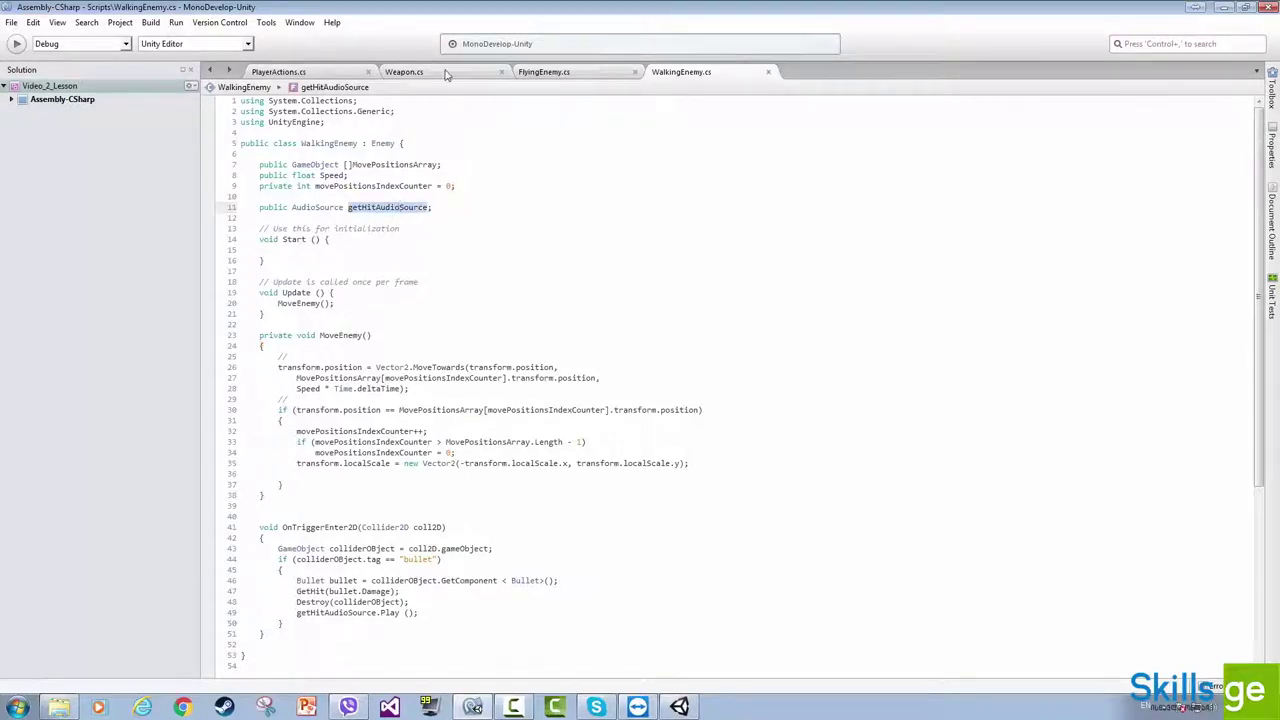
{"action": "left_click", "coordinate": [539, 73]}
{"action": "scroll", "coordinate": [355, 202], "scroll_direction": "up", "scroll_amount": 8}
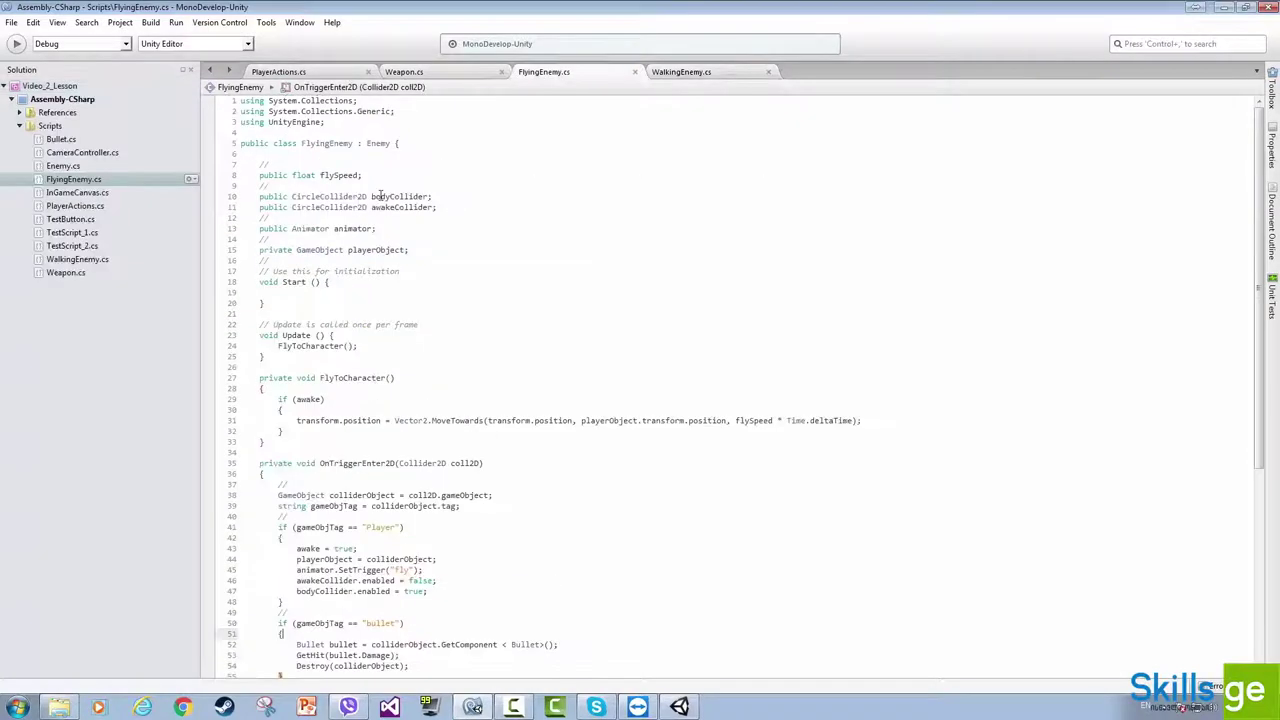
{"action": "left_click", "coordinate": [698, 73]}
{"action": "left_click_drag", "start_coordinate": [431, 207], "coordinate": [259, 207]}
{"action": "key", "text": "ctrl+c"}
{"action": "key", "text": "BackSpace"}
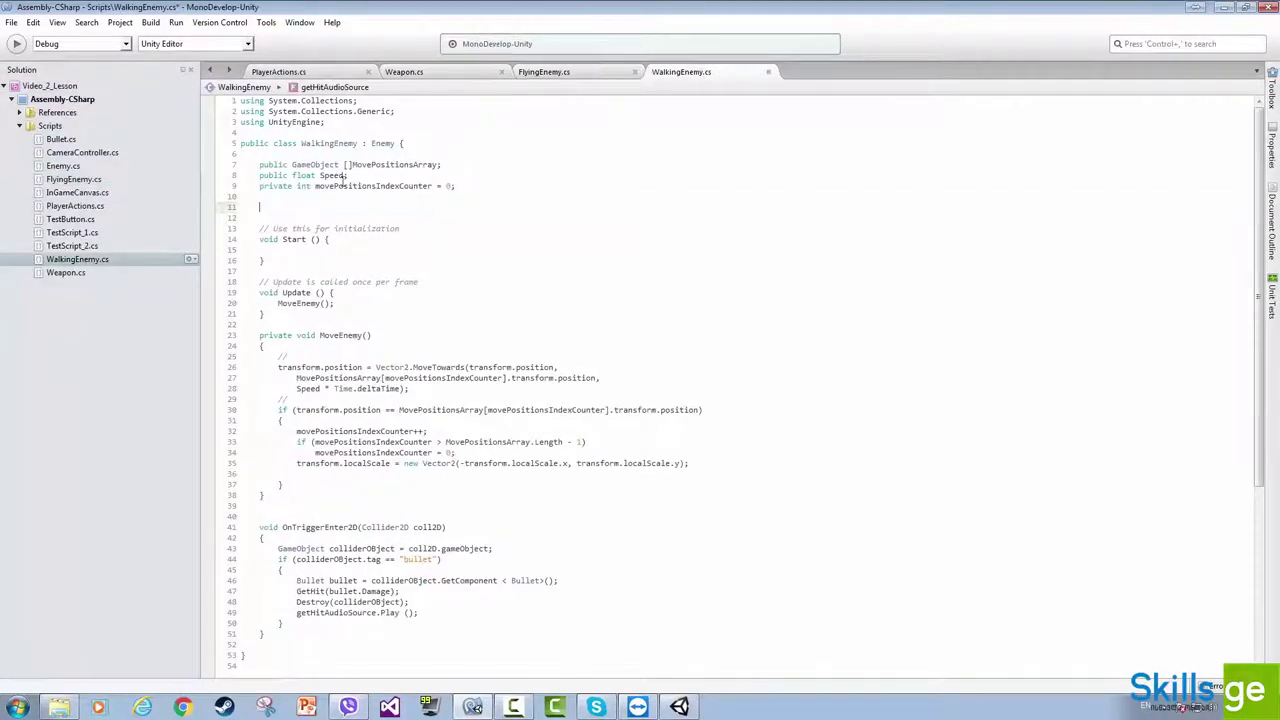
- Go to the base Enemy class, paste the getHitAudioSource declaration below sprRenderer, and convert the file to Windows line endings
{"action": "right_click", "coordinate": [380, 143]}
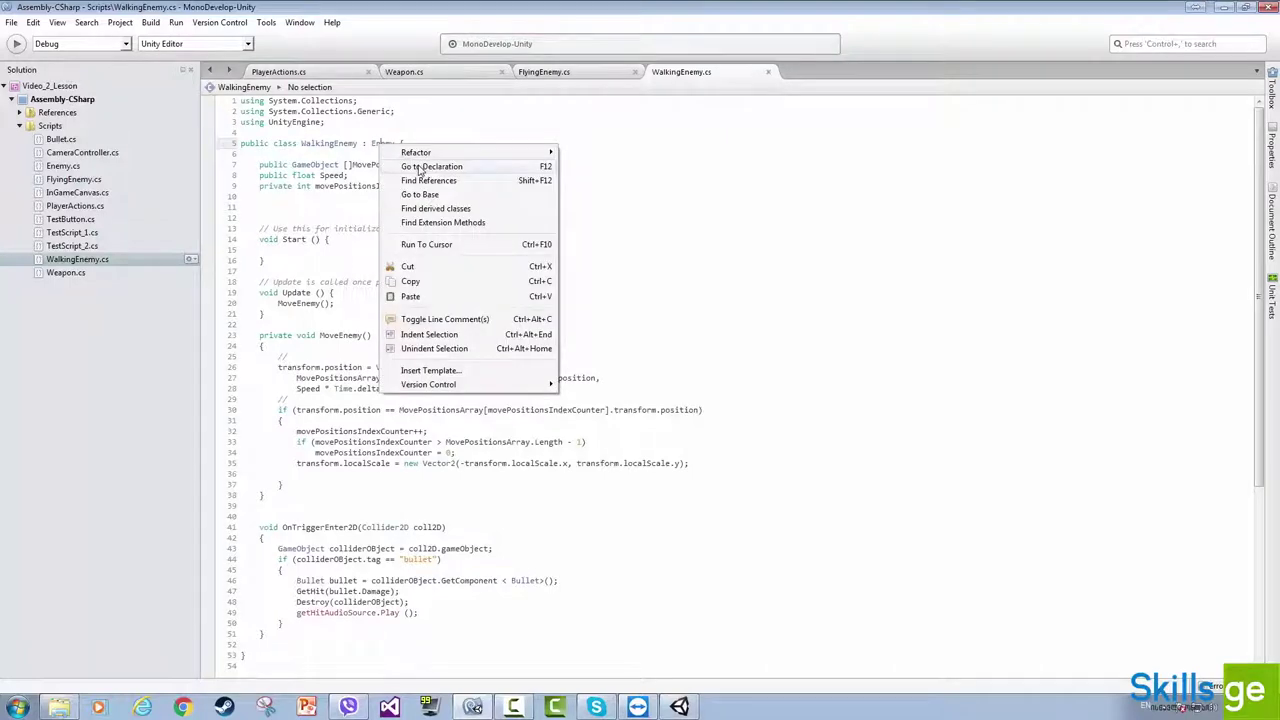
{"action": "left_click", "coordinate": [423, 169]}
{"action": "left_click", "coordinate": [297, 195]}
{"action": "key", "text": "Return"}
{"action": "key", "text": "Return"}
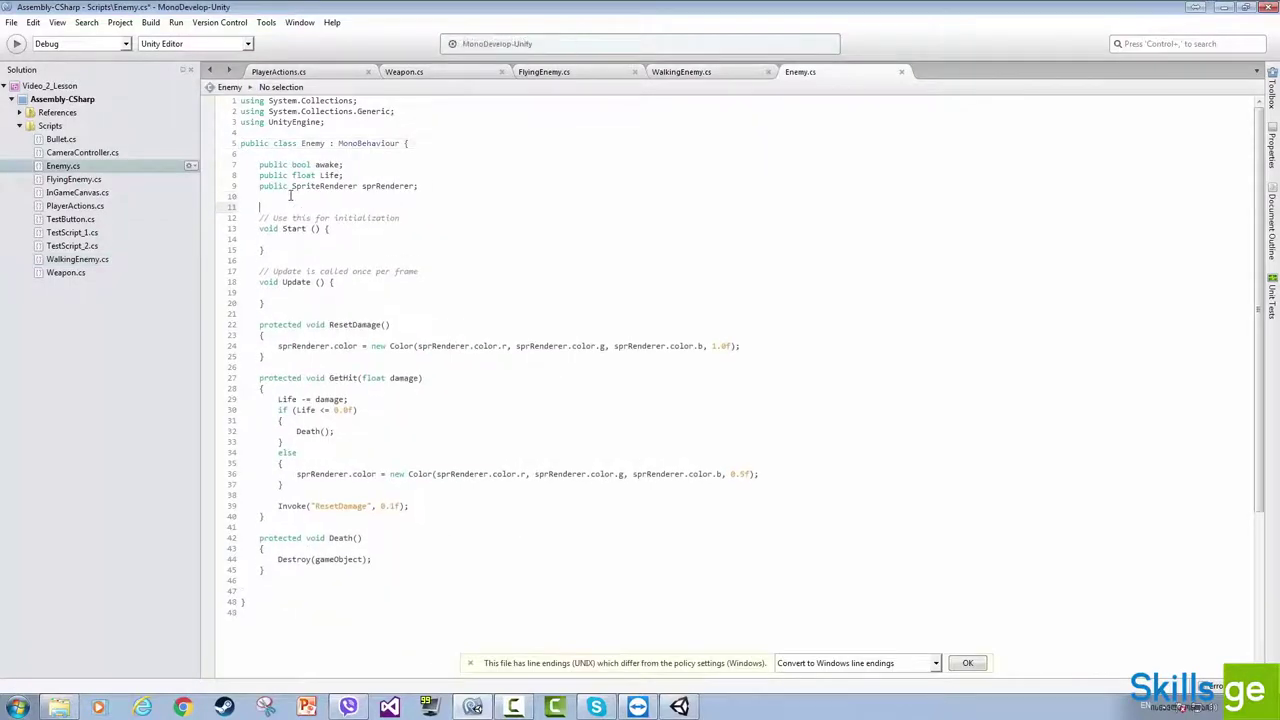
{"action": "key", "text": "ctrl+v"}
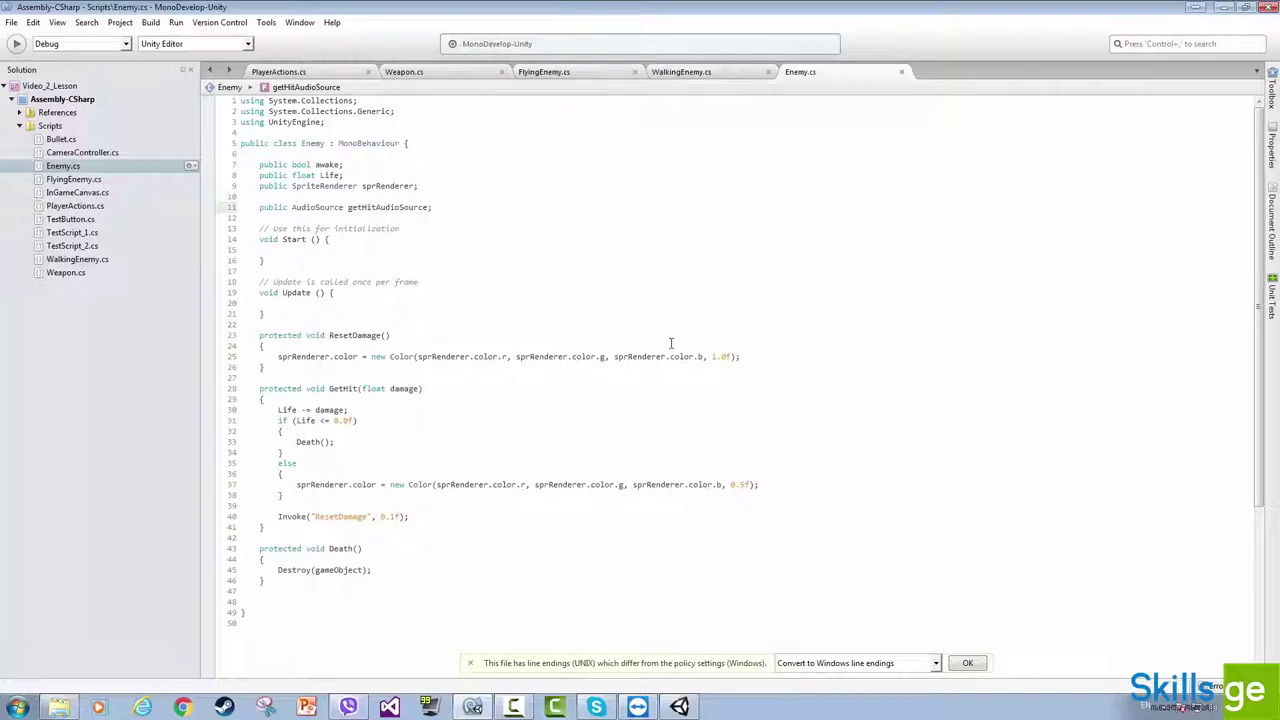
{"action": "left_click", "coordinate": [967, 663]}
- In Unity, assign FlyingEnmy's Audio Source to its Get Hit Audio Source field and check the same field on Walking_Enemy
{"action": "key", "text": "alt+Tab"}
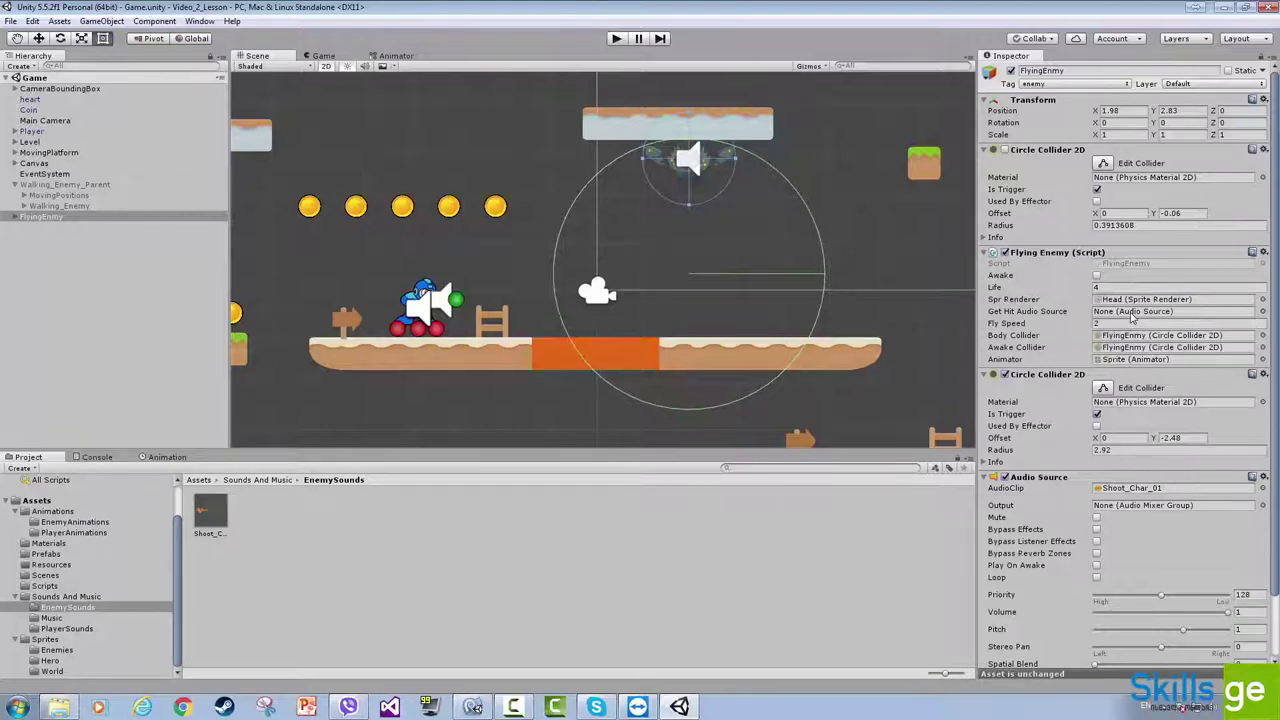
{"action": "left_click_drag", "start_coordinate": [1043, 480], "coordinate": [1142, 311]}
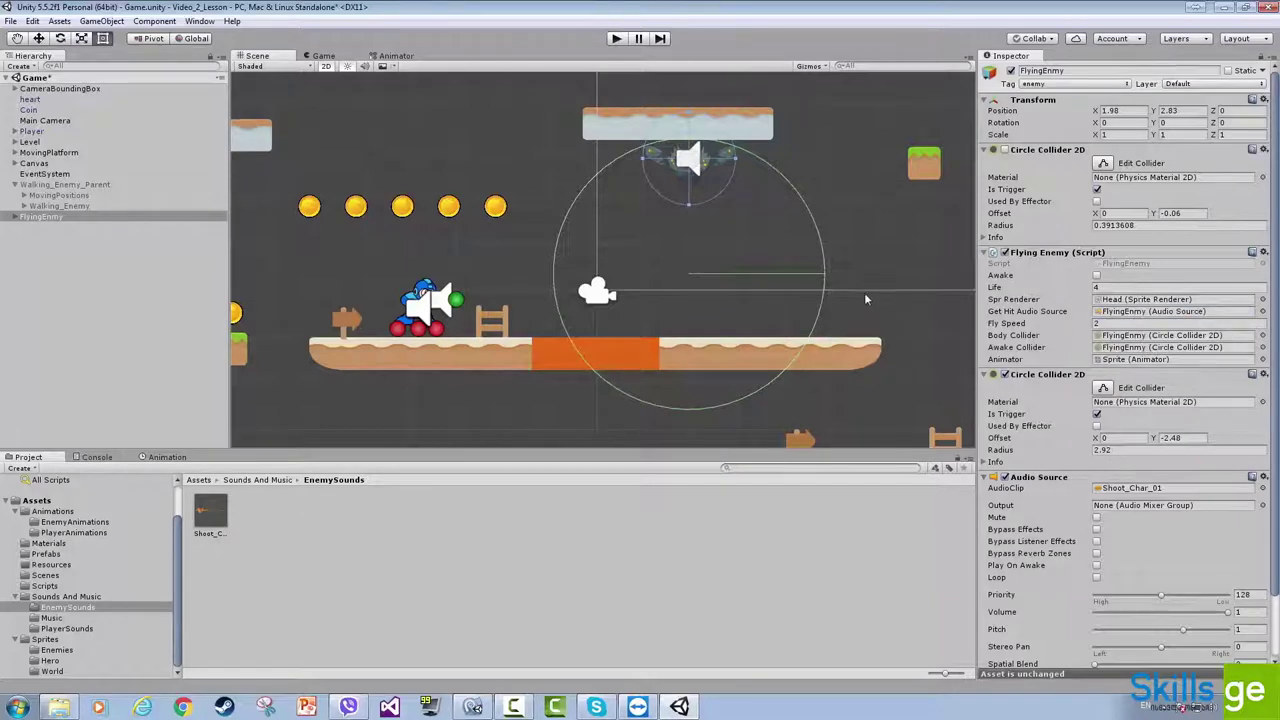
{"action": "left_click", "coordinate": [62, 205]}
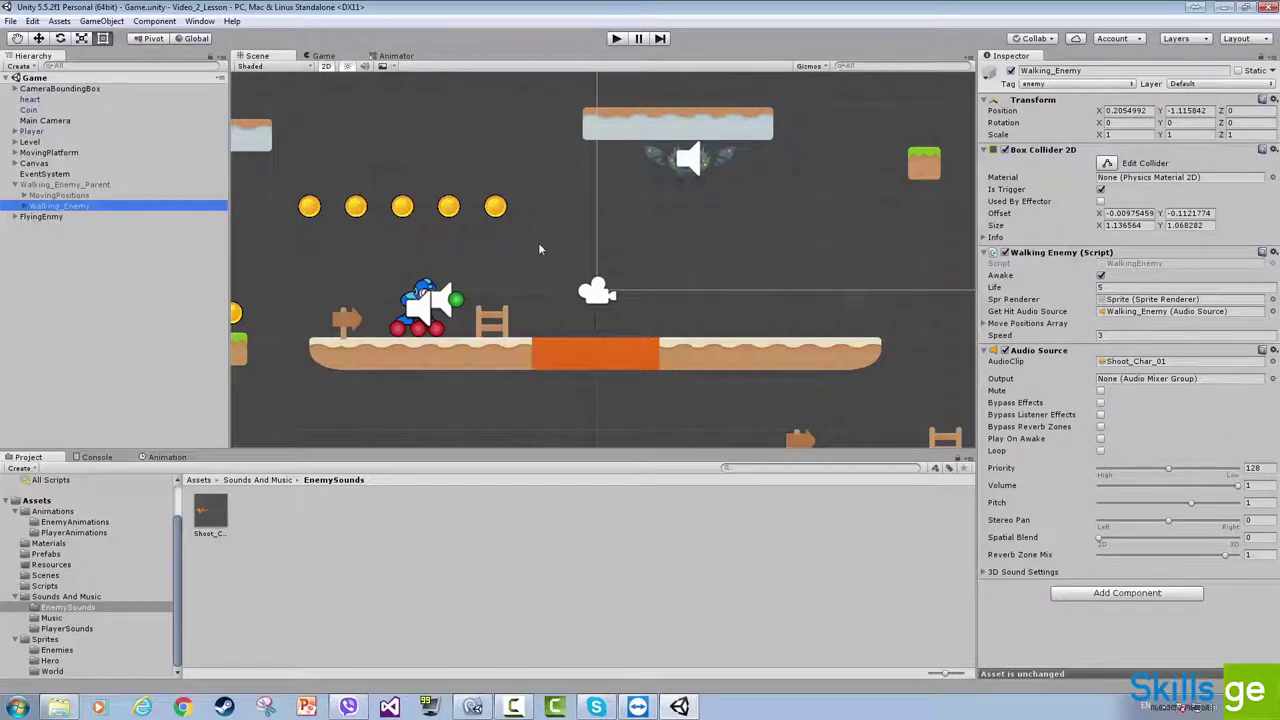
- Play-test the game by moving, jumping and shooting at the flying enemy, inspect FlyingEnmy's script values during play, and stop the game
{"action": "left_click", "coordinate": [616, 39]}
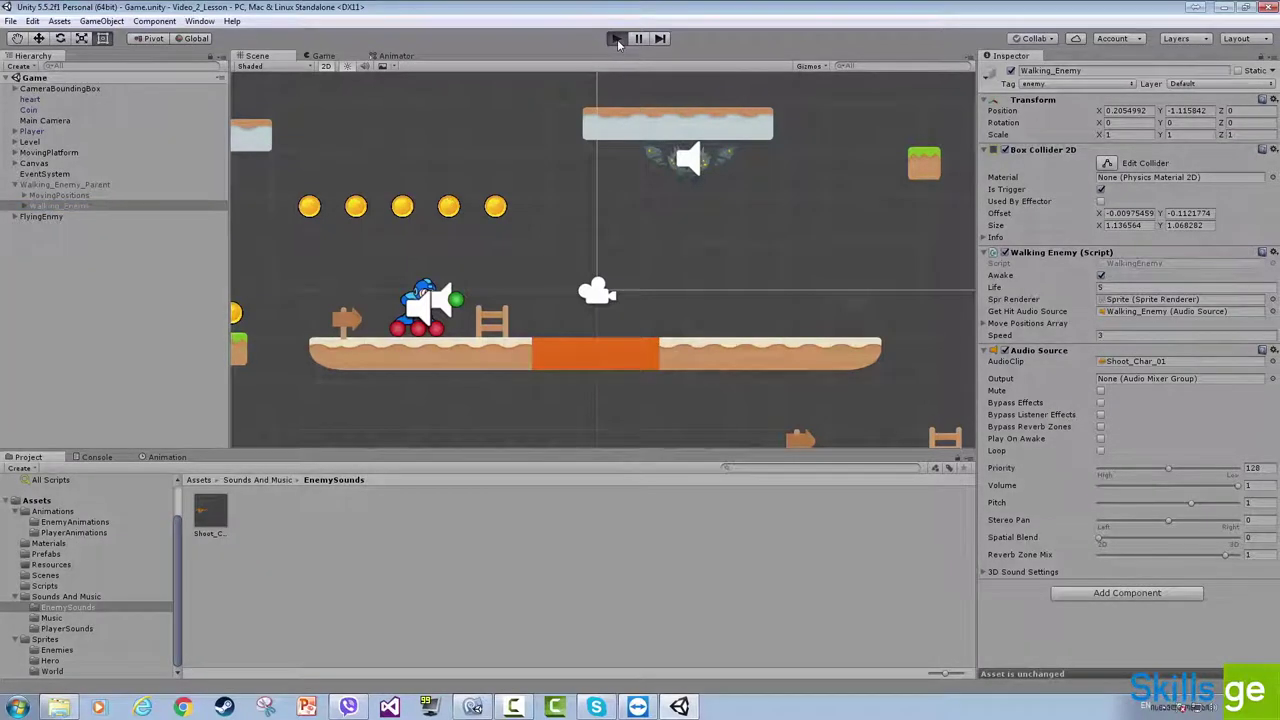
{"action": "key", "text": "Right"}
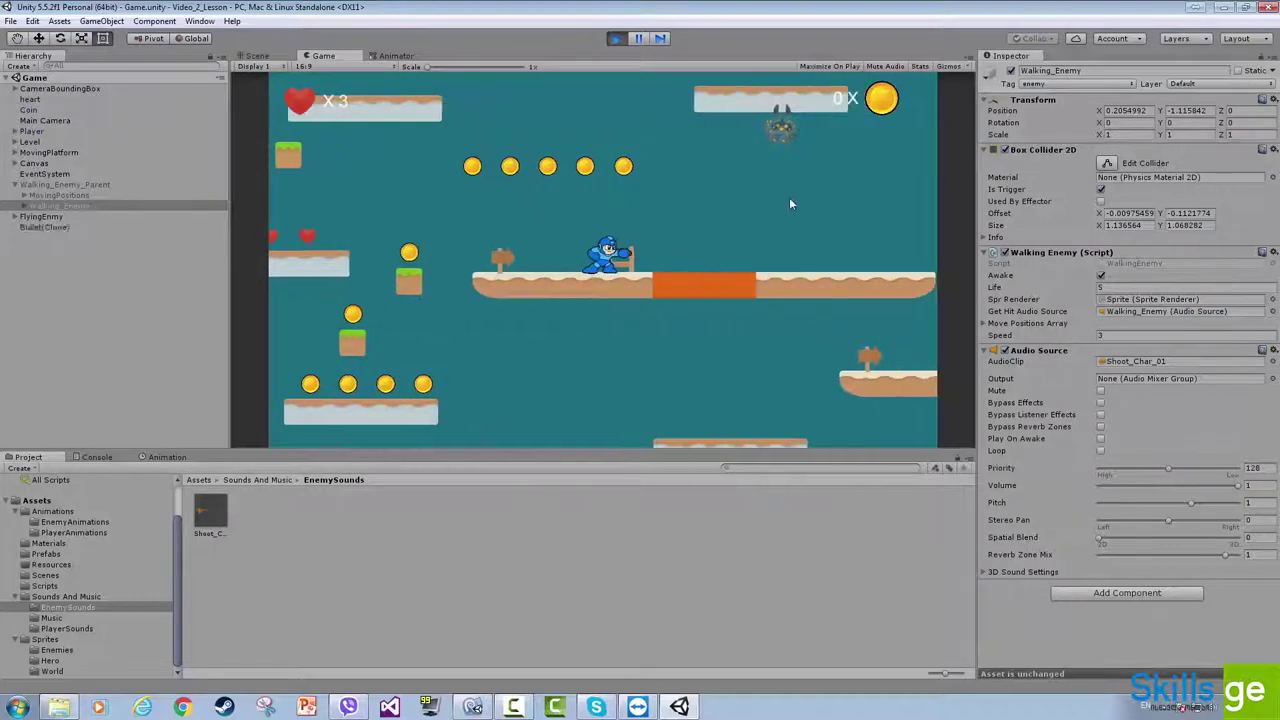
{"action": "key", "text": "Left"}
{"action": "key", "text": "space"}
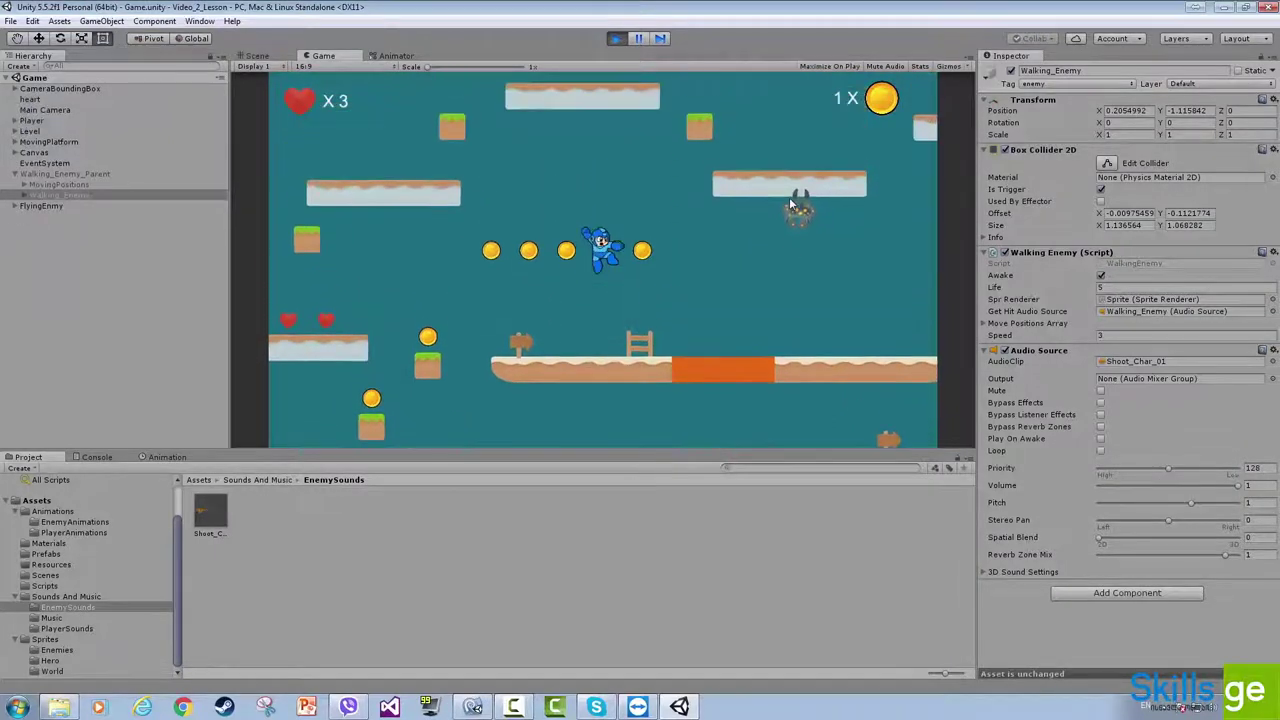
{"action": "left_click", "coordinate": [257, 56]}
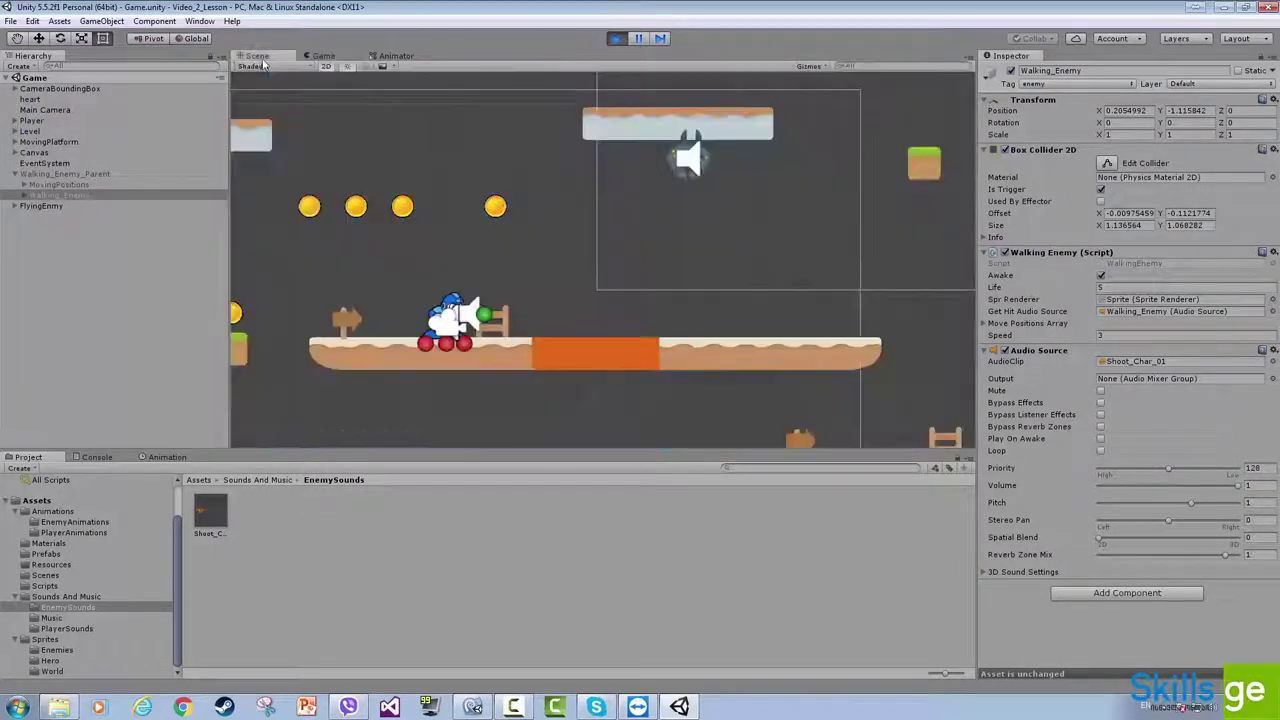
{"action": "left_click", "coordinate": [41, 205]}
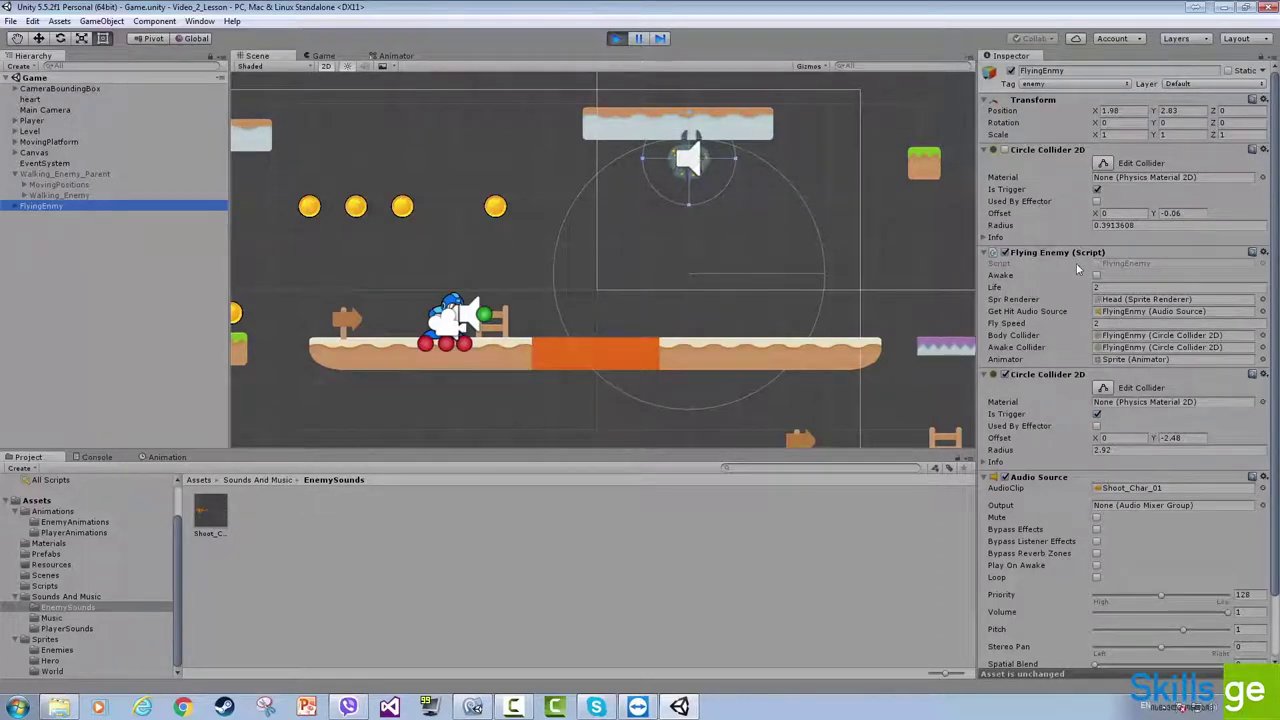
{"action": "left_click", "coordinate": [618, 39]}
- In MonoDevelop, add an if (awake) block at the start of the "bullet" check in FlyingEnemy's OnTriggerEnter2D
{"action": "key", "text": "alt+Tab"}
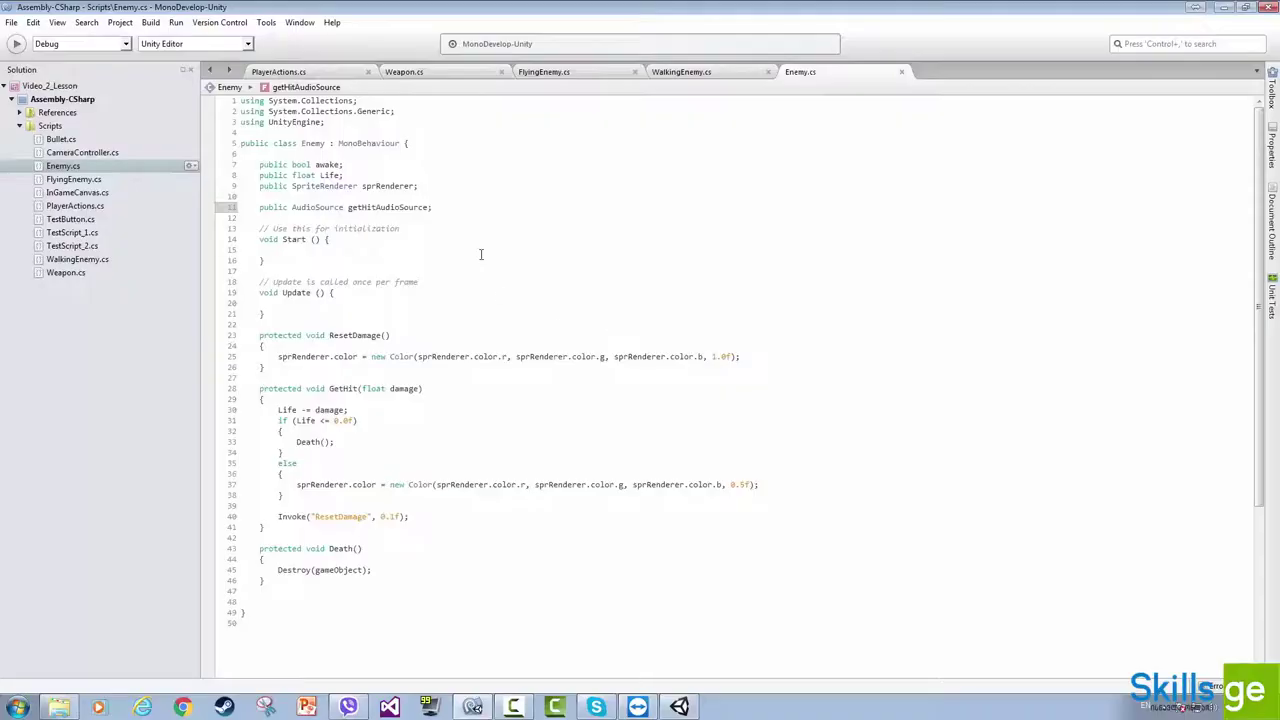
{"action": "left_click", "coordinate": [562, 76]}
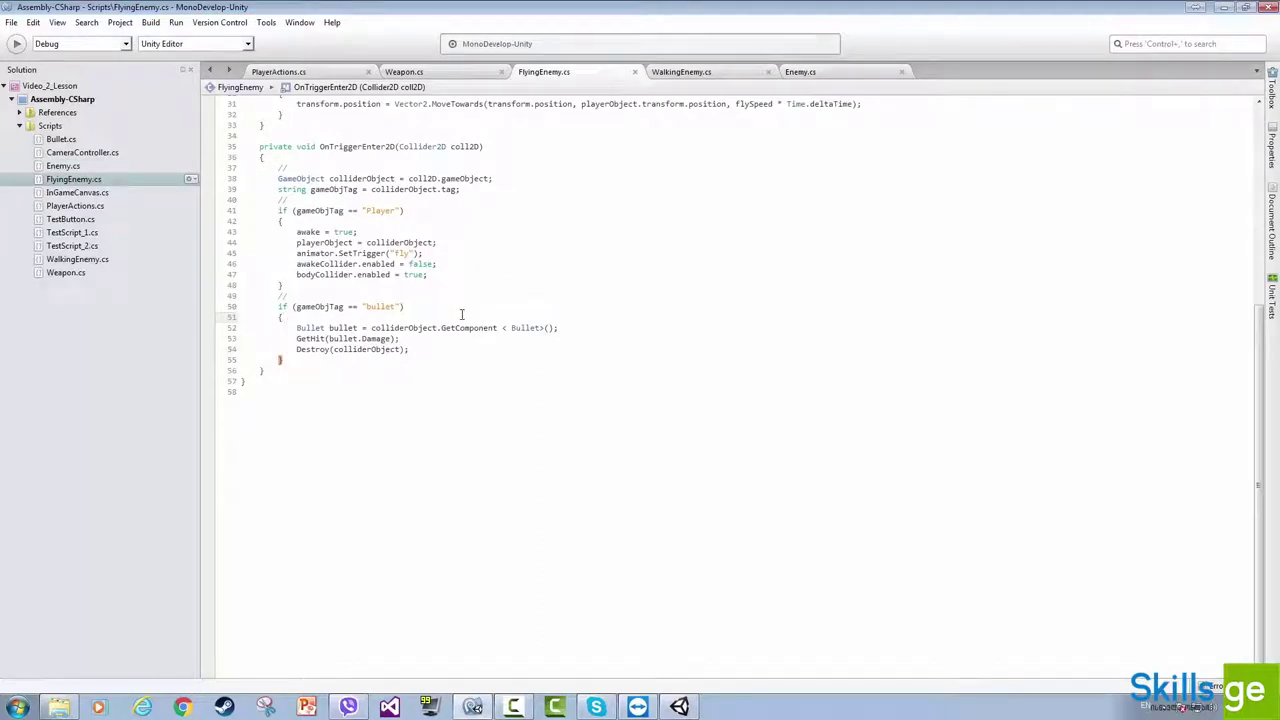
{"action": "left_click_drag", "start_coordinate": [280, 360], "coordinate": [296, 327]}
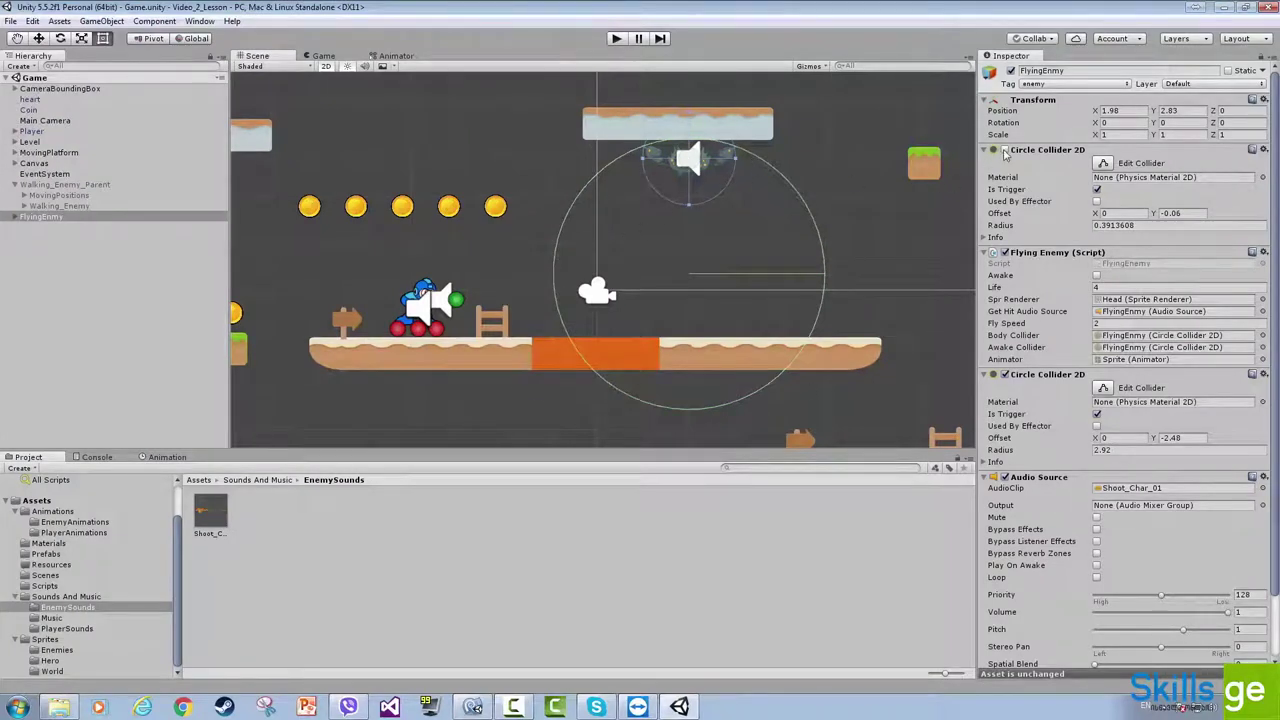
{"action": "key", "text": "alt+Tab"}
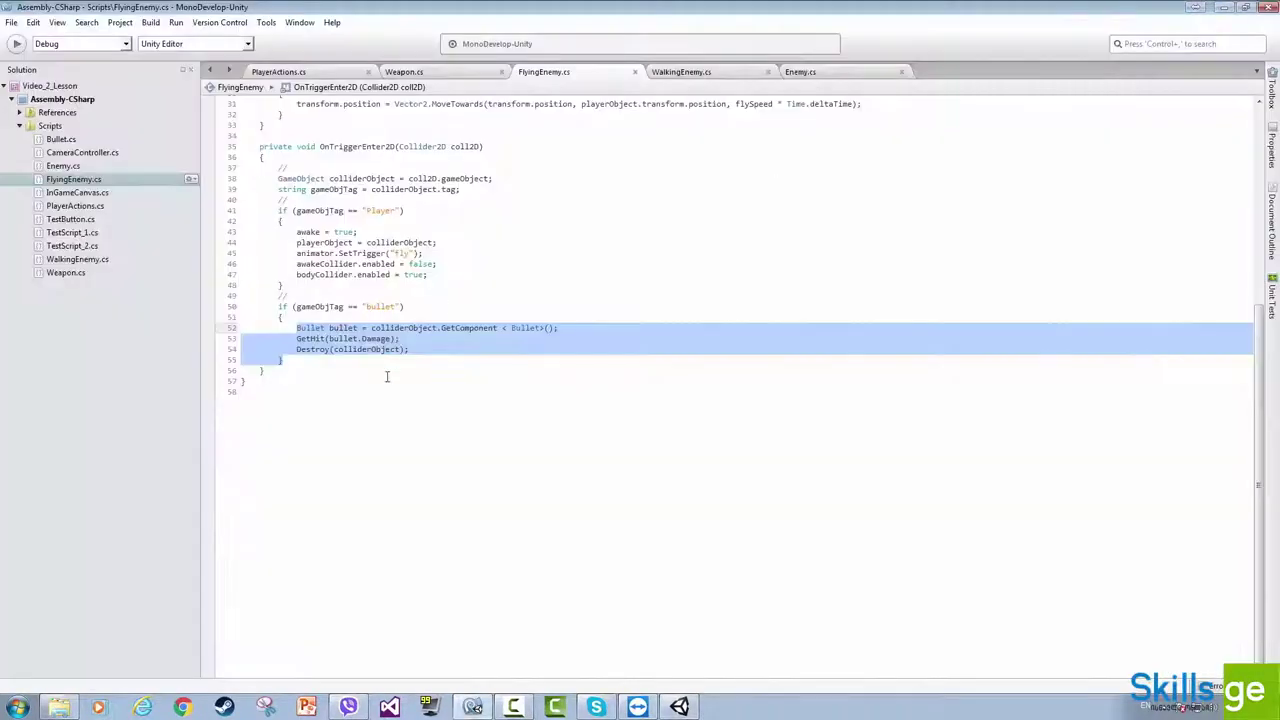
{"action": "left_click", "coordinate": [341, 316]}
{"action": "key", "text": "Return"}
{"action": "type", "text": "if("}
{"action": "type", "text": "awake"}
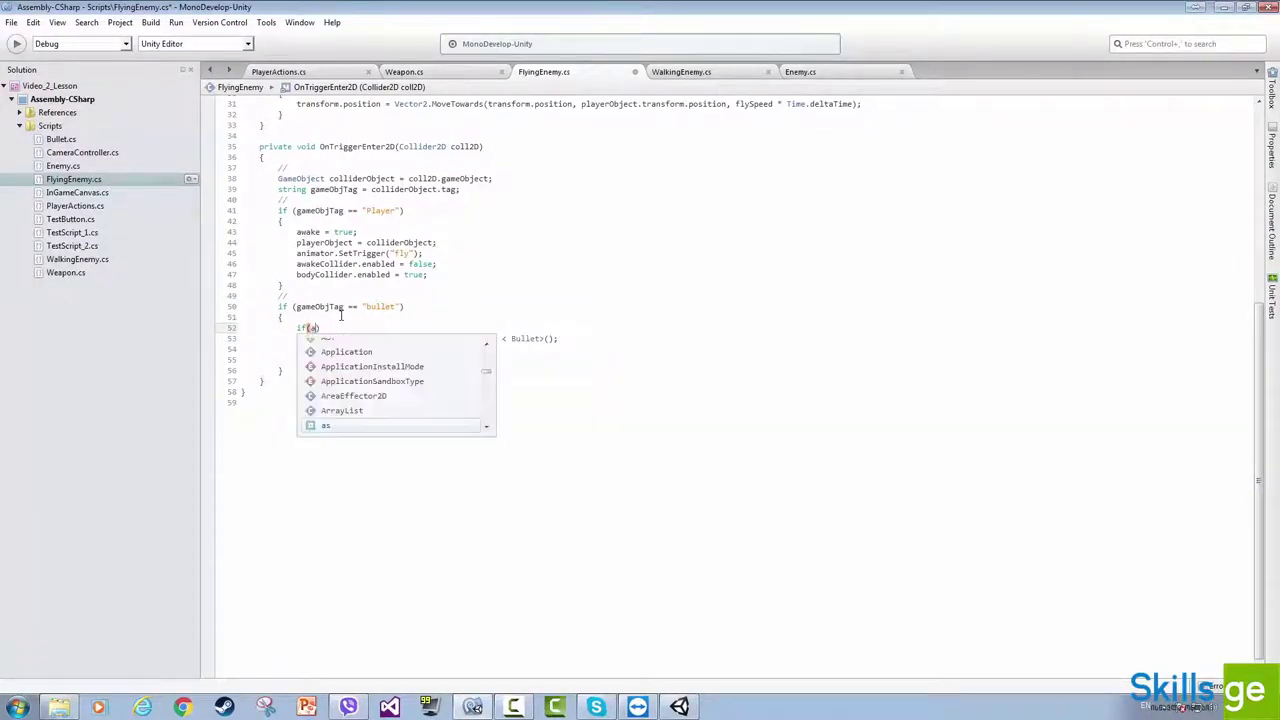
{"action": "type", "text": ")"}
{"action": "key", "text": "Return"}
{"action": "type", "text": "{"}
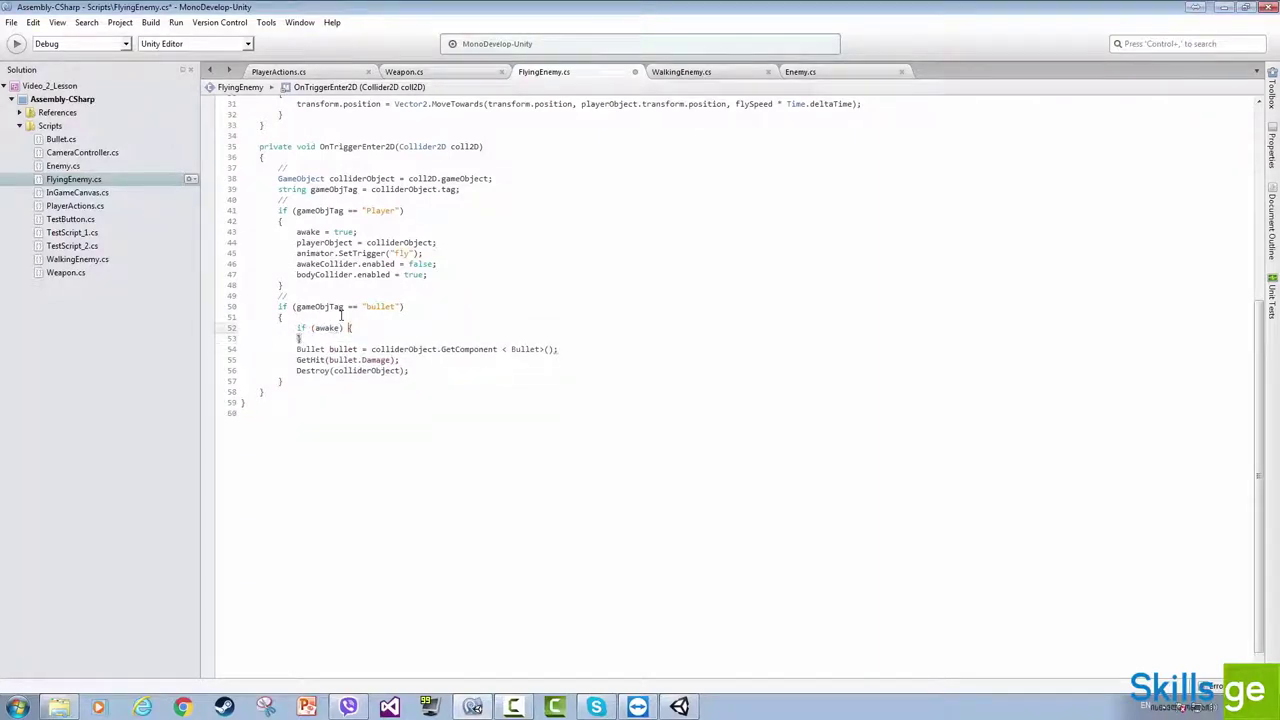
{"action": "key", "text": "Return"}
- Move the Bullet, GetHit and Destroy lines into the if (awake) block and save FlyingEnemy.cs
{"action": "left_click_drag", "start_coordinate": [419, 396], "coordinate": [313, 362]}
{"action": "key", "text": "ctrl+x"}
{"action": "left_click", "coordinate": [377, 349]}
{"action": "key", "text": "ctrl+v"}
- In Unity, play-test shooting the flying enemy while asleep and awake, then stop the game and select FlyingEnmy to check its components
{"action": "key", "text": "alt+Tab"}
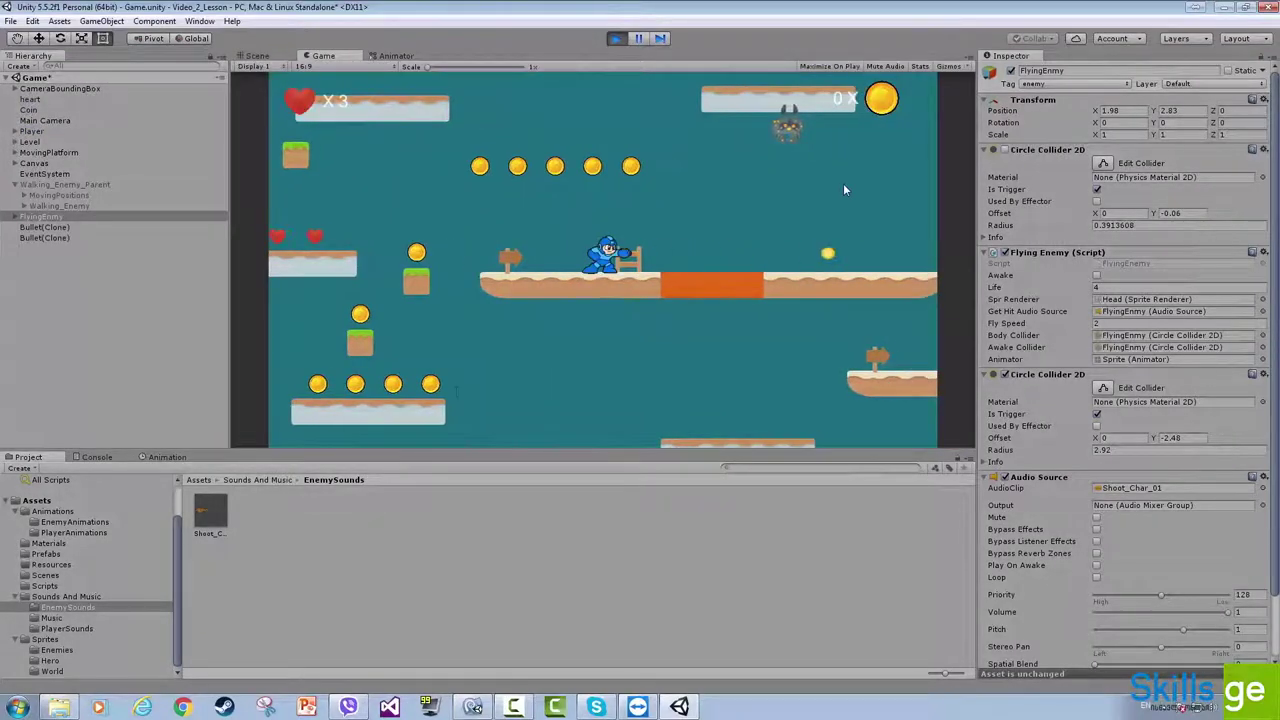
{"action": "key", "text": "alt+Tab"}
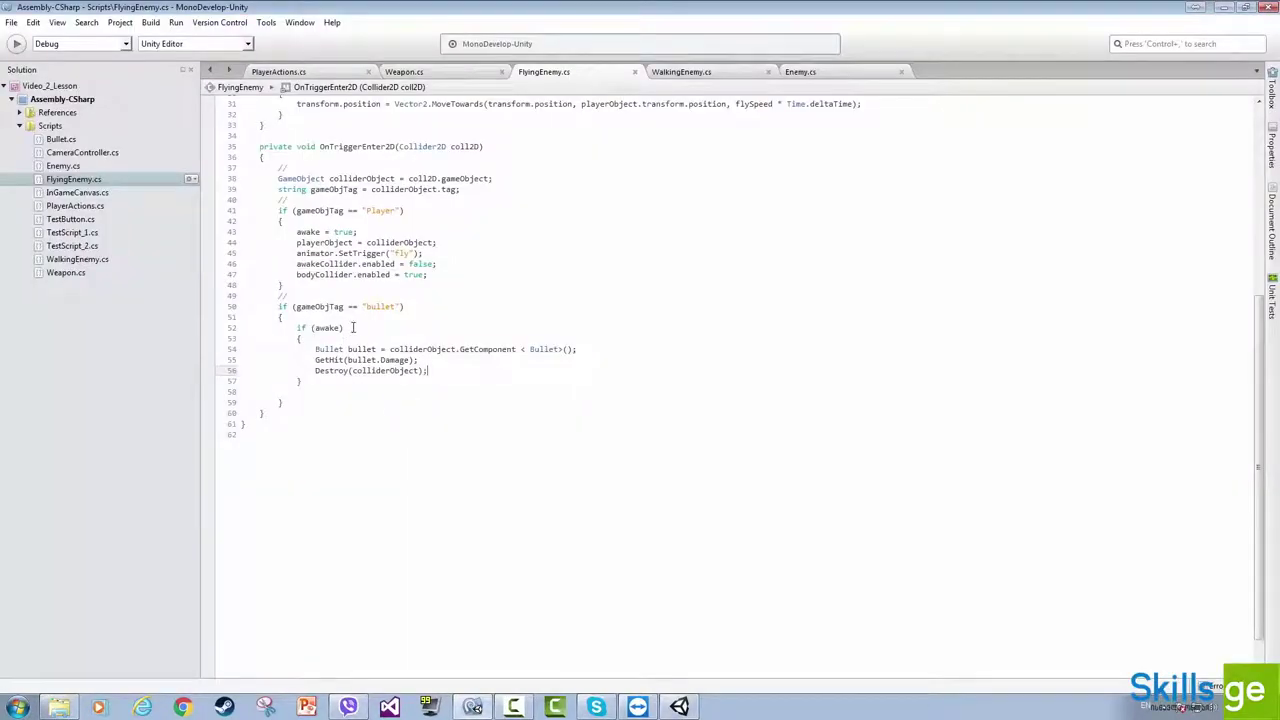
{"action": "double_click", "coordinate": [318, 328]}
{"action": "left_click_drag", "start_coordinate": [448, 367], "coordinate": [301, 338]}
{"action": "key", "text": "alt+Tab"}
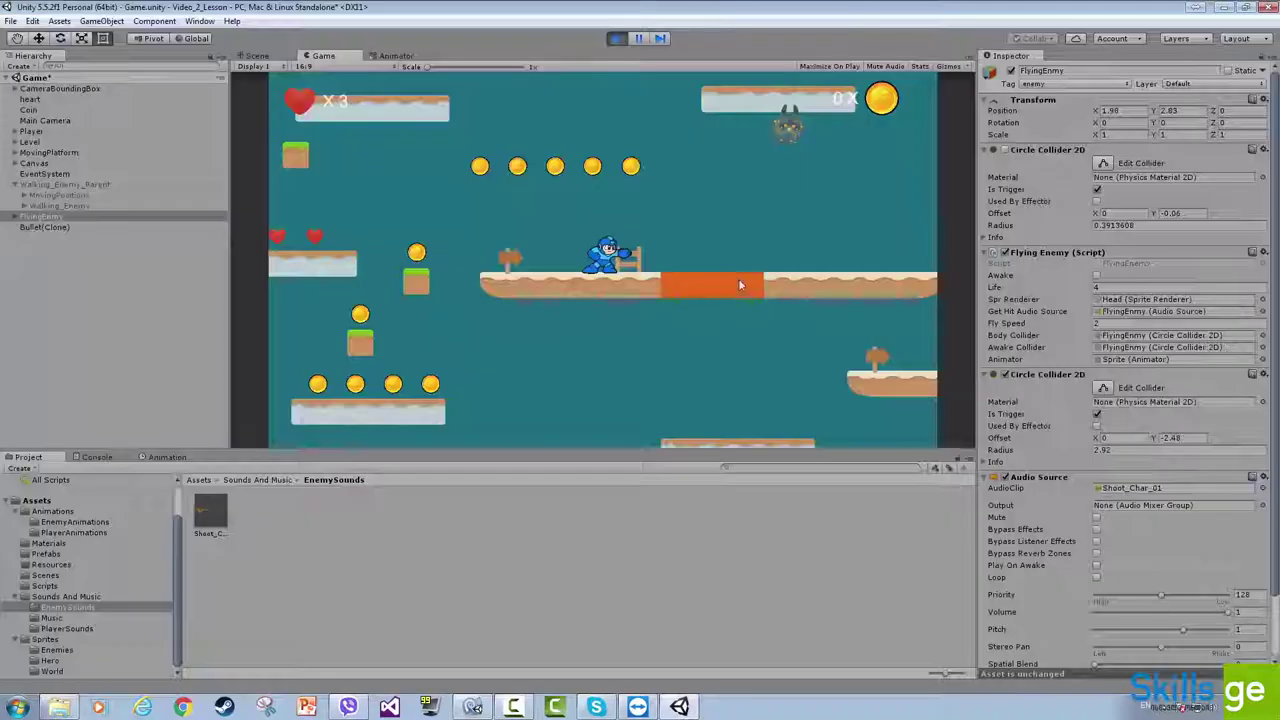
{"action": "key", "text": "space"}
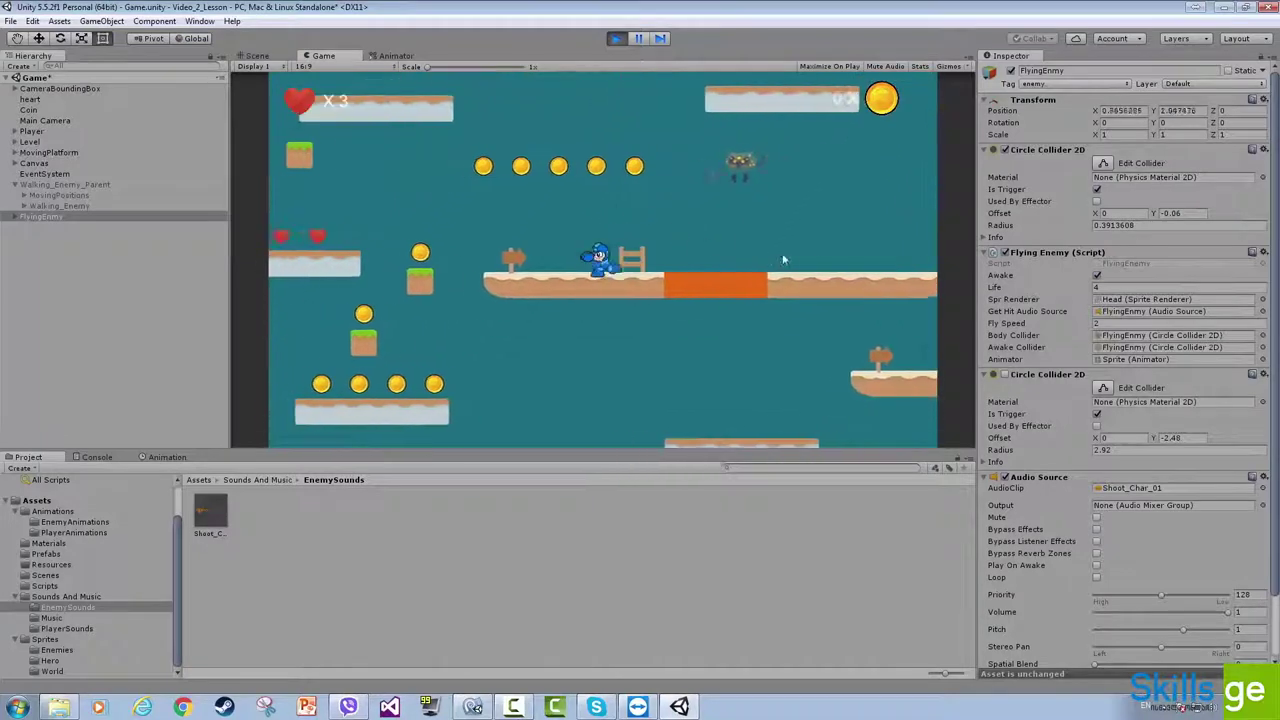
{"action": "key", "text": "Right"}
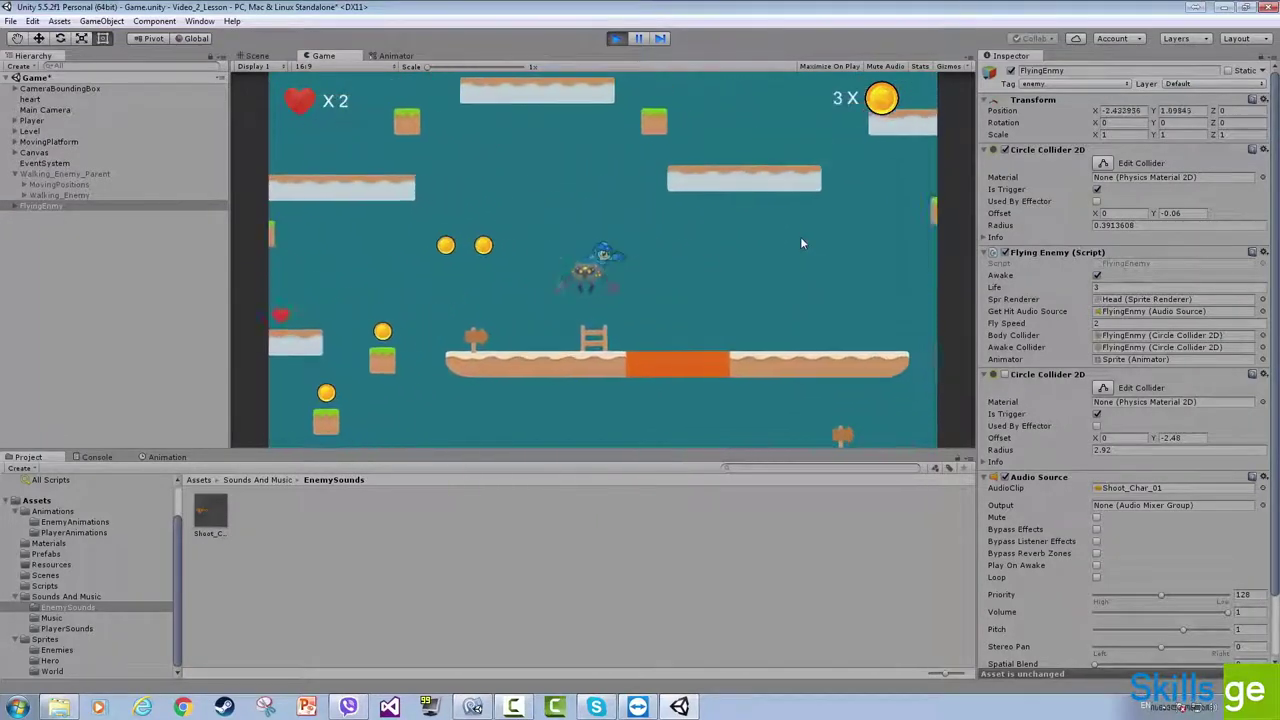
{"action": "key", "text": "Right"}
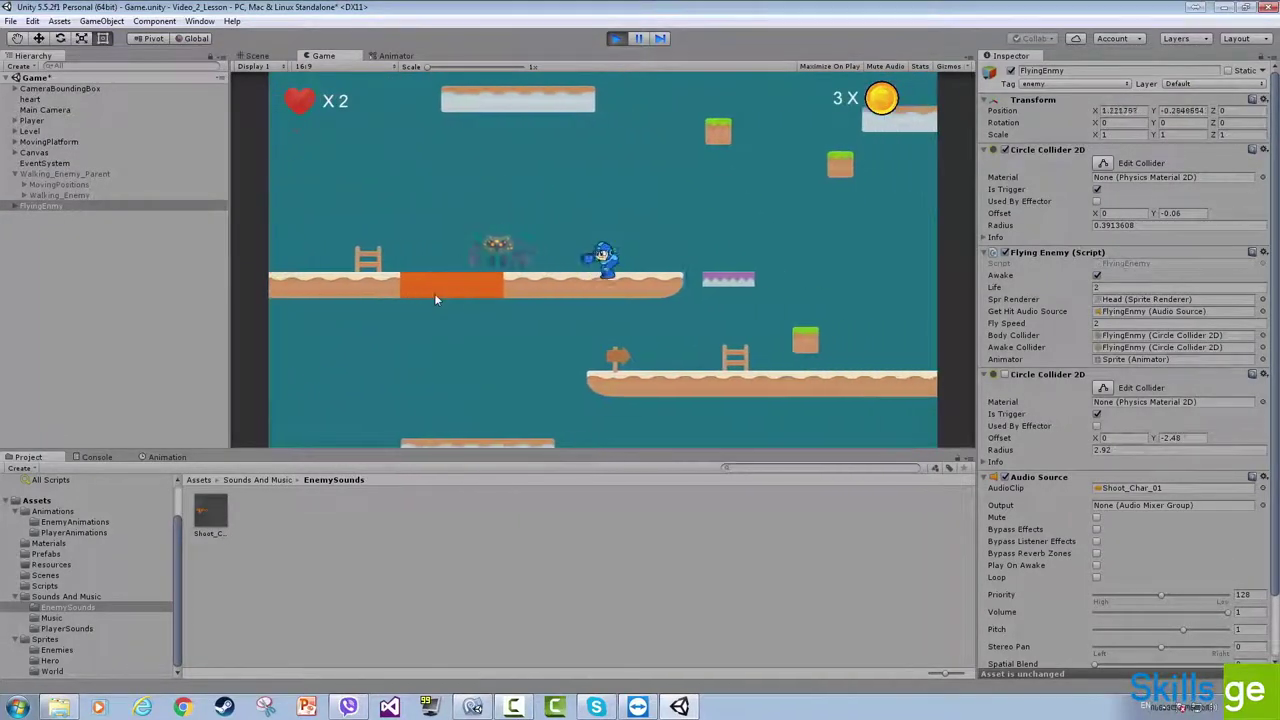
{"action": "key", "text": "ctrl+p"}
{"action": "left_click", "coordinate": [45, 217]}
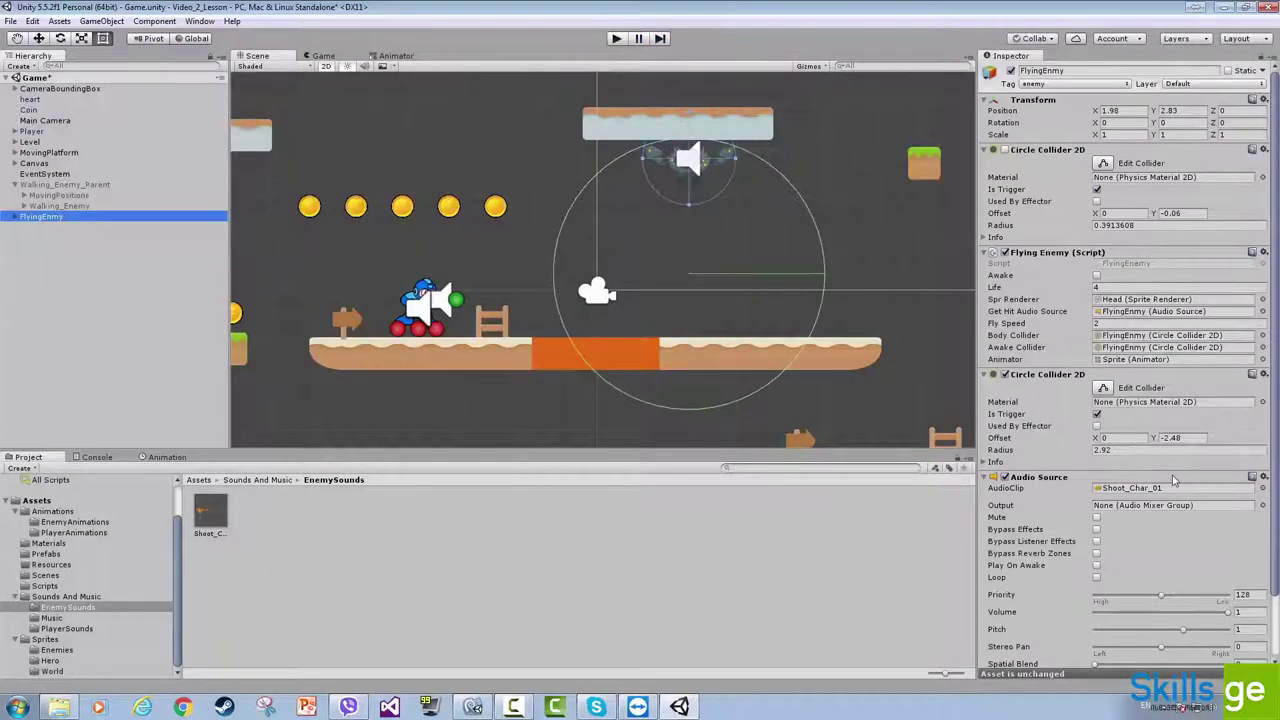
- In MonoDevelop, copy getHitAudioSource.Play (); from WalkingEnemy, paste it below Destroy(colliderObject) in FlyingEnemy's if (awake) block, and save
{"action": "key", "text": "alt+Tab"}
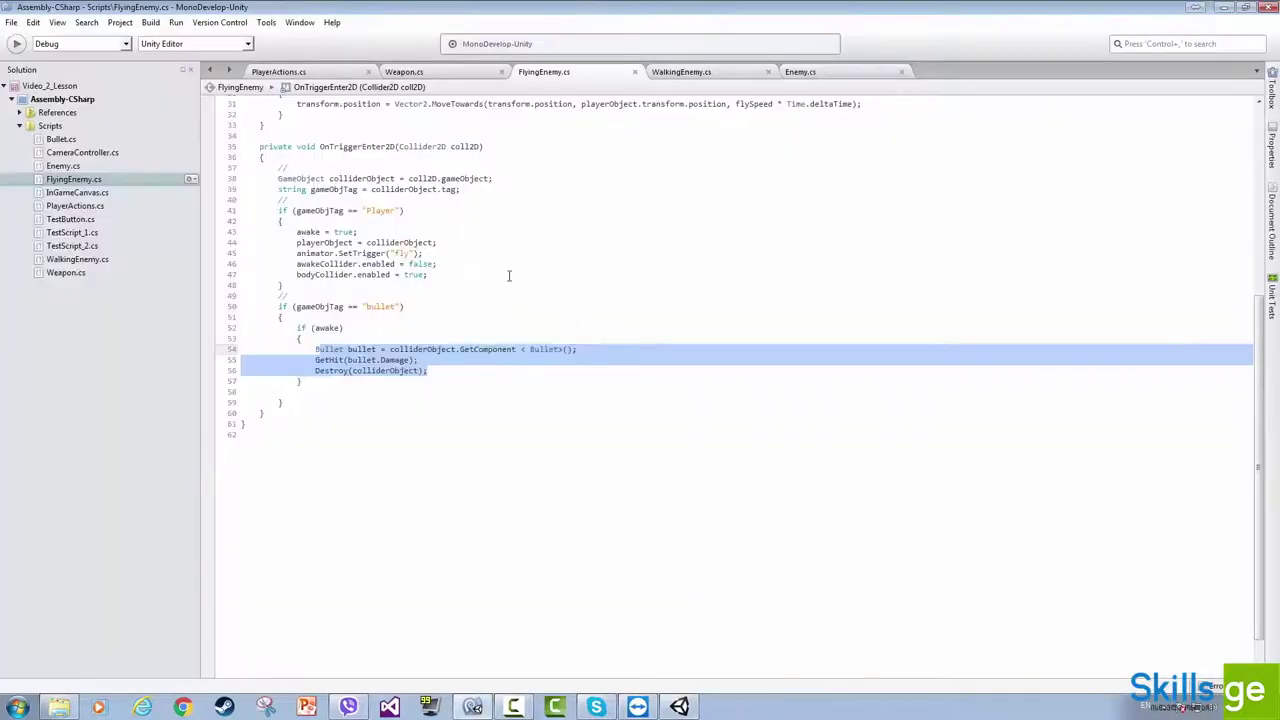
{"action": "left_click", "coordinate": [508, 276]}
{"action": "scroll", "coordinate": [418, 281], "scroll_direction": "up", "scroll_amount": 10}
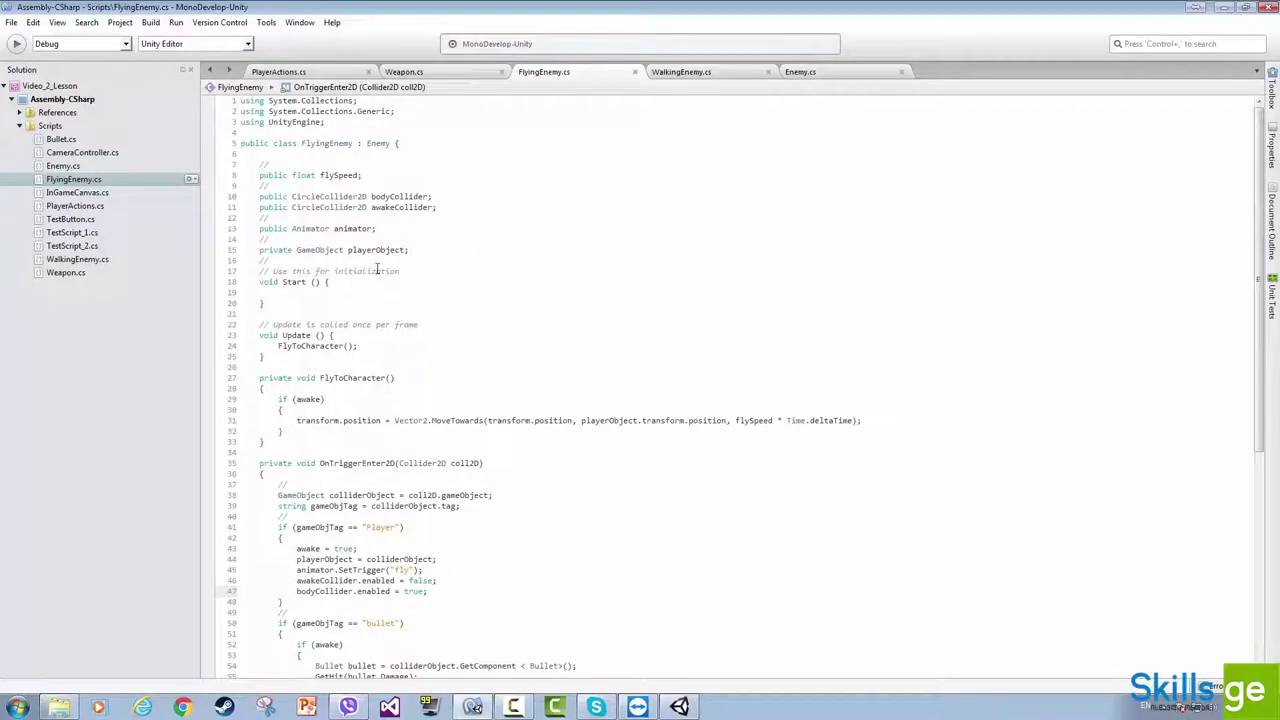
{"action": "scroll", "coordinate": [615, 243], "scroll_direction": "down", "scroll_amount": 11}
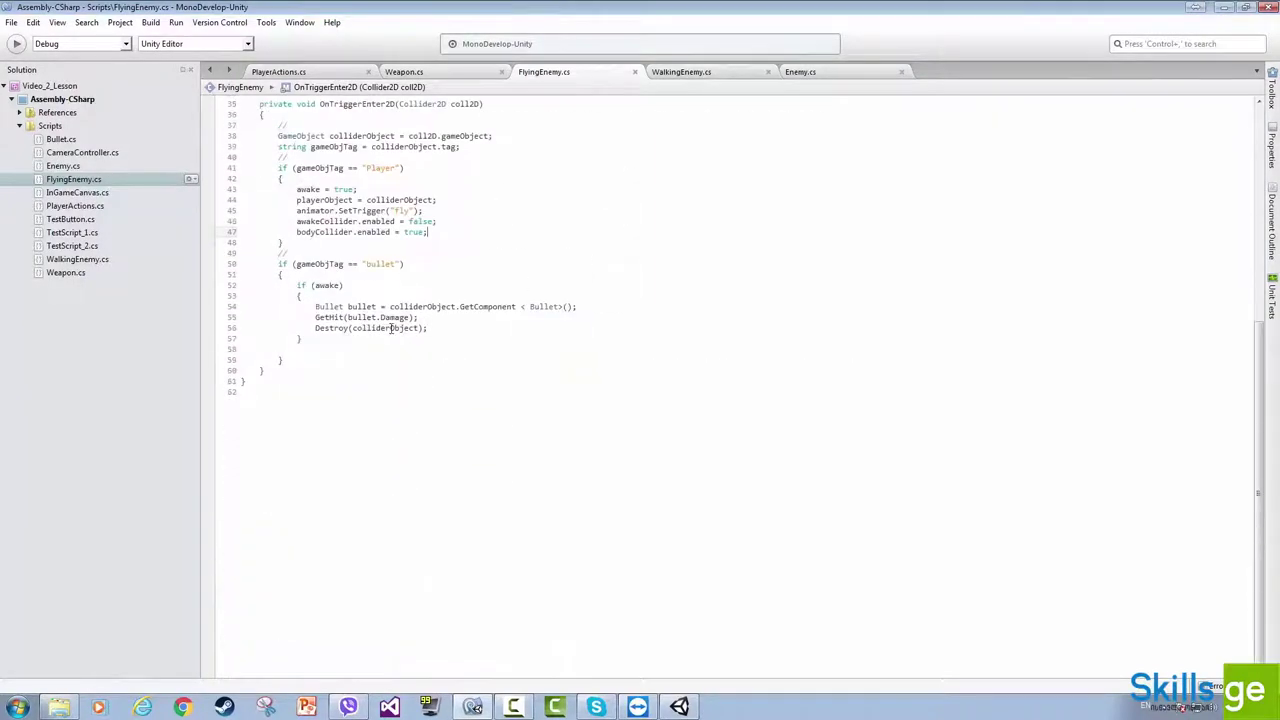
{"action": "left_click", "coordinate": [454, 331]}
{"action": "key", "text": "Return"}
{"action": "key", "text": "Return"}
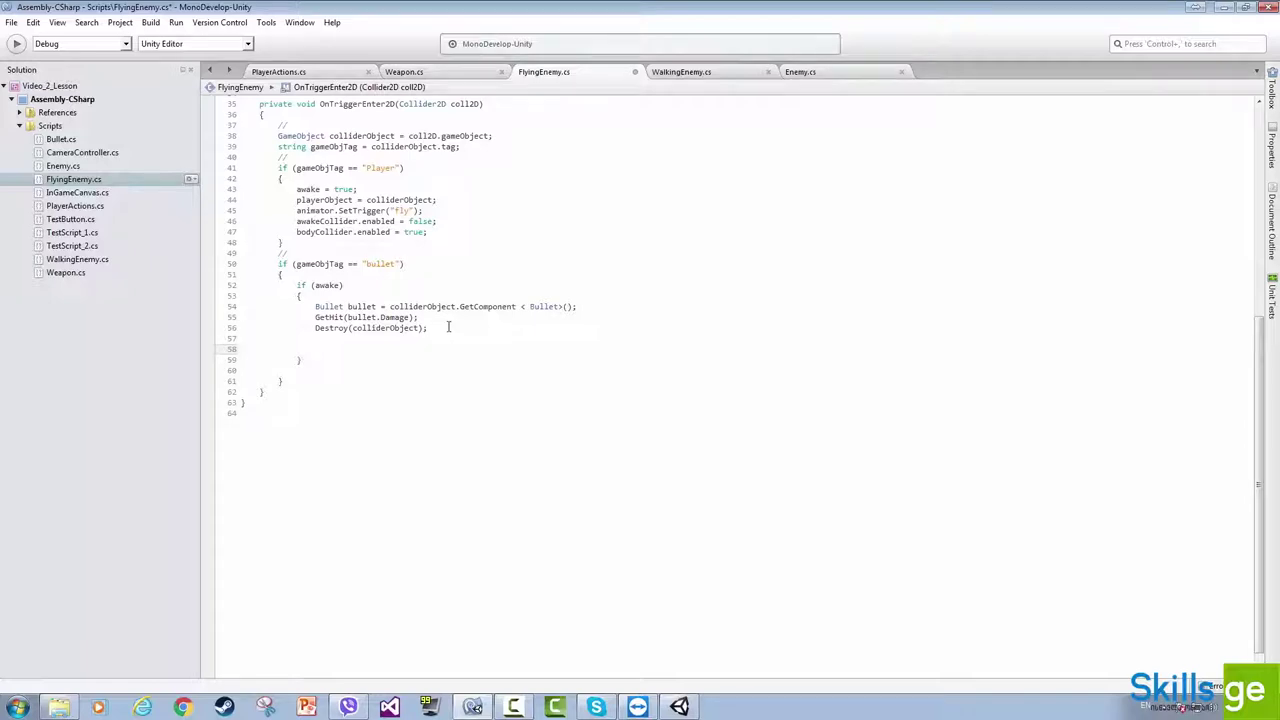
{"action": "left_click", "coordinate": [700, 72]}
{"action": "scroll", "coordinate": [422, 408], "scroll_direction": "down", "scroll_amount": 6}
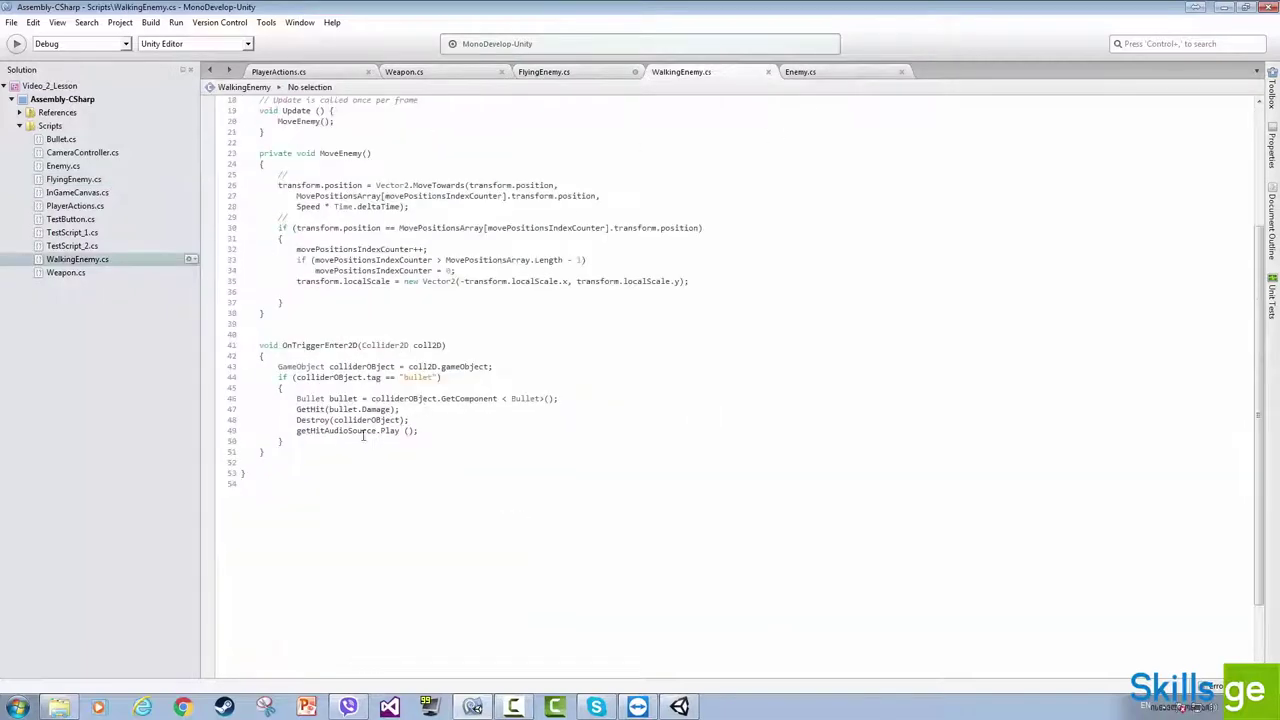
{"action": "left_click_drag", "start_coordinate": [418, 430], "coordinate": [297, 430]}
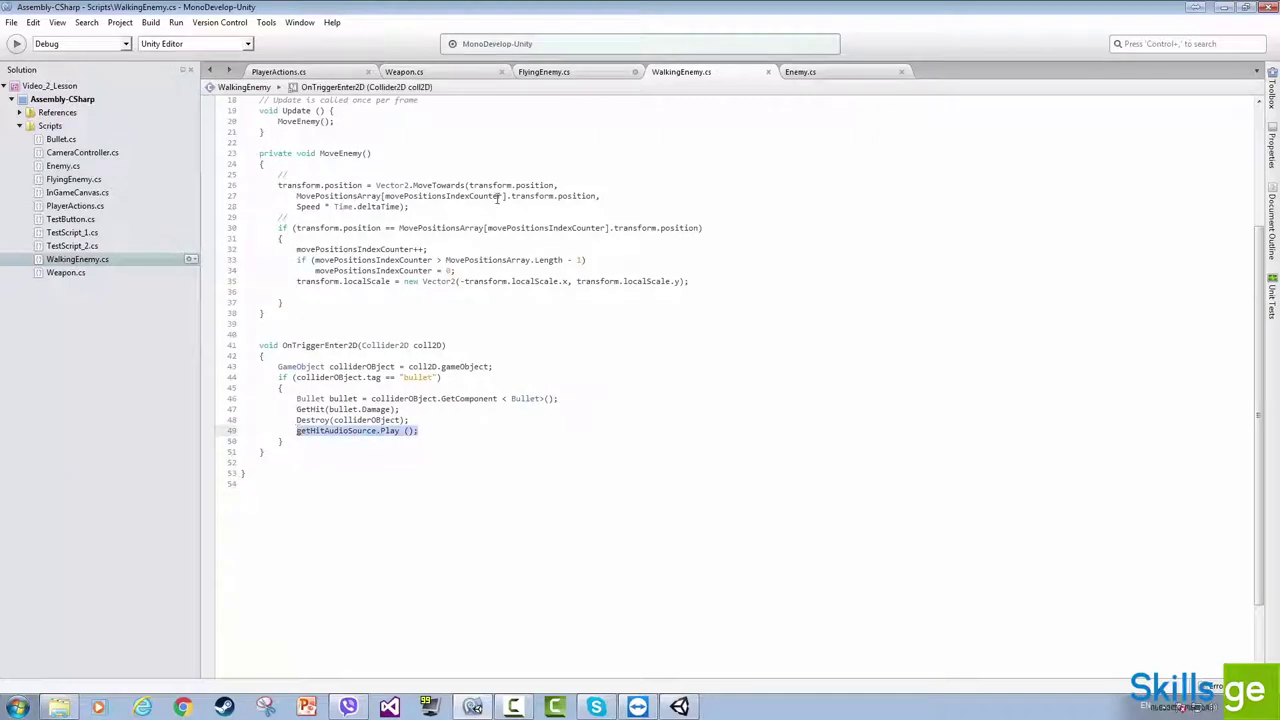
{"action": "left_click", "coordinate": [550, 75]}
{"action": "key", "text": "ctrl+v"}
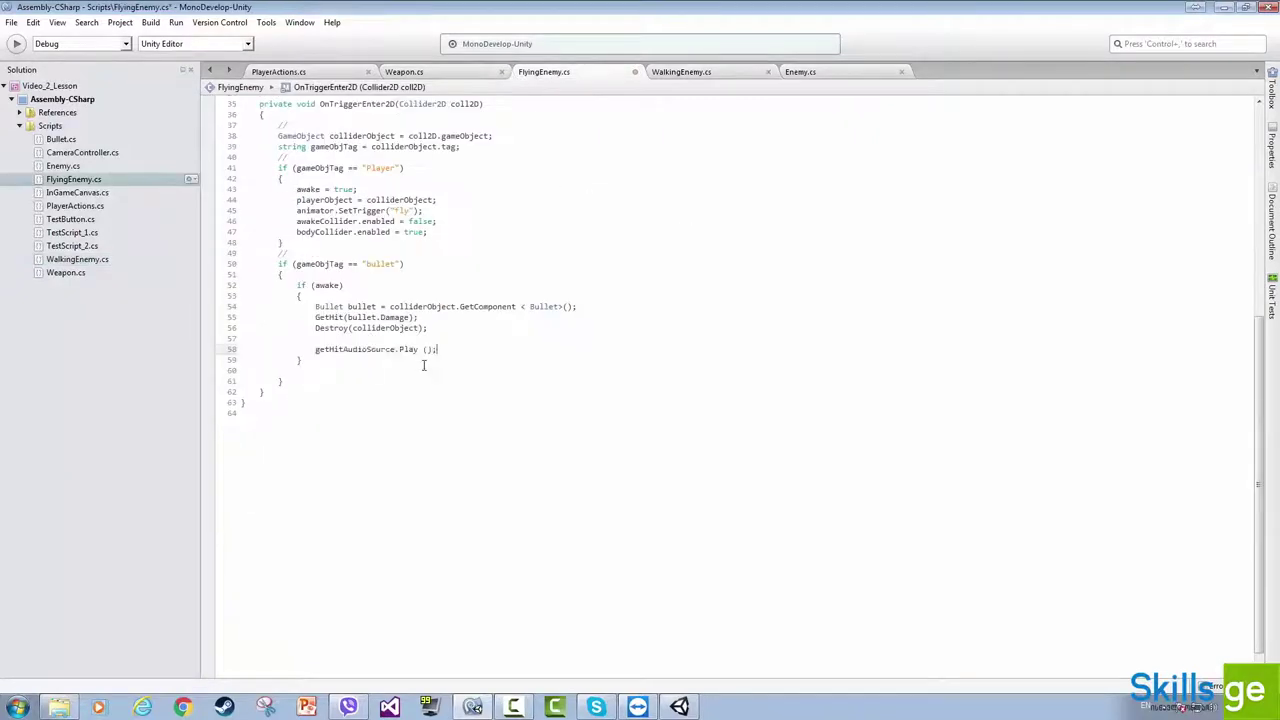
{"action": "key", "text": "ctrl+s"}
- In Unity, play-test the hit sound by shooting the flying enemy until it dies, stop the game, and save the scene
{"action": "key", "text": "alt+Tab"}
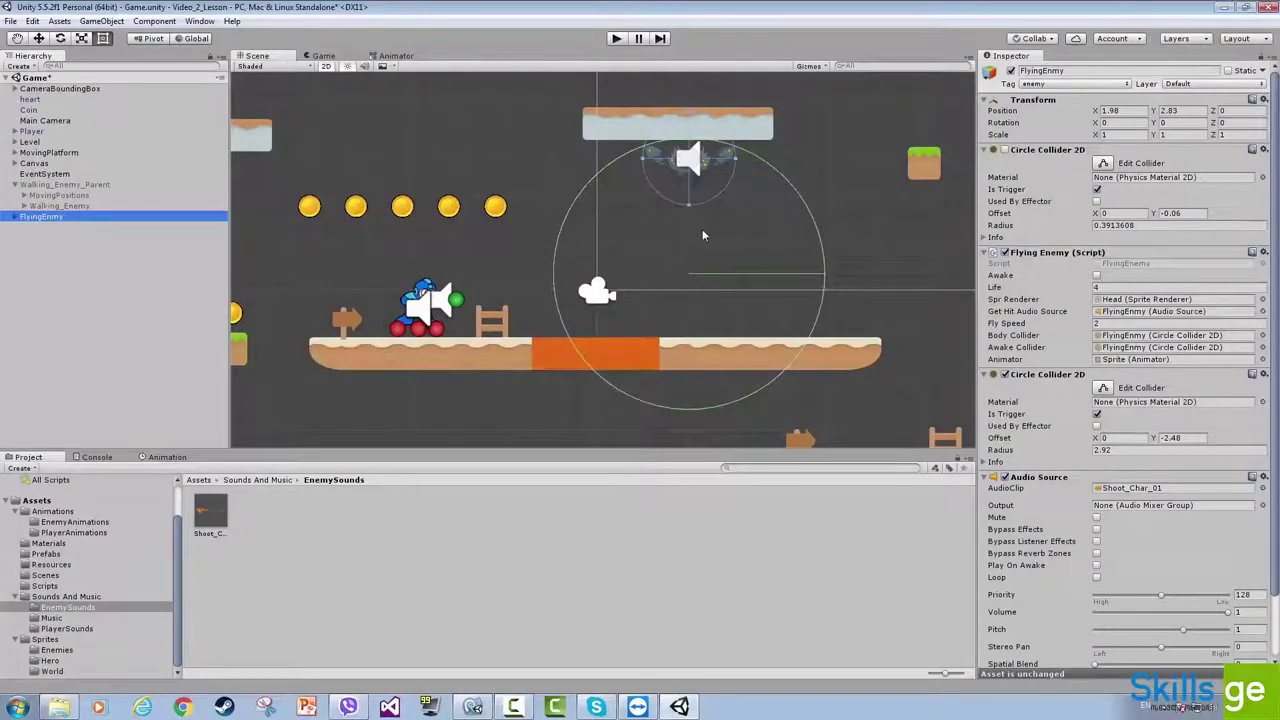
{"action": "left_click", "coordinate": [617, 39]}
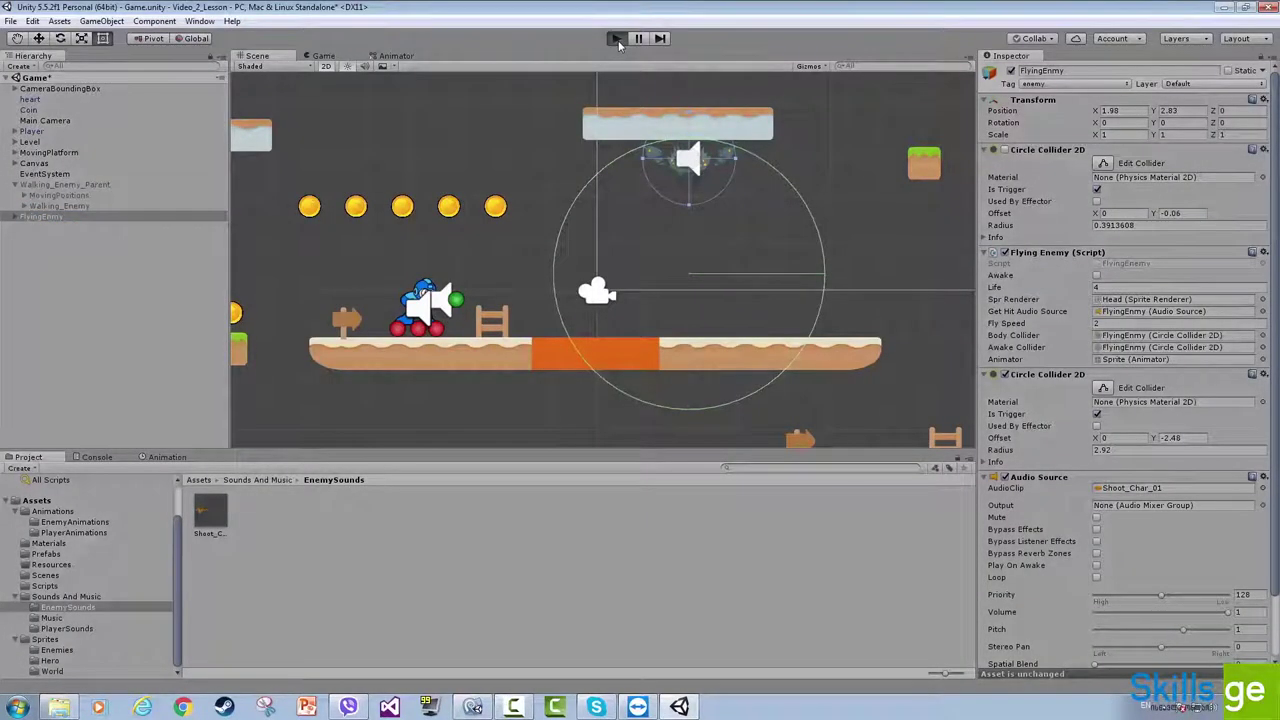
{"action": "key", "text": "Left"}
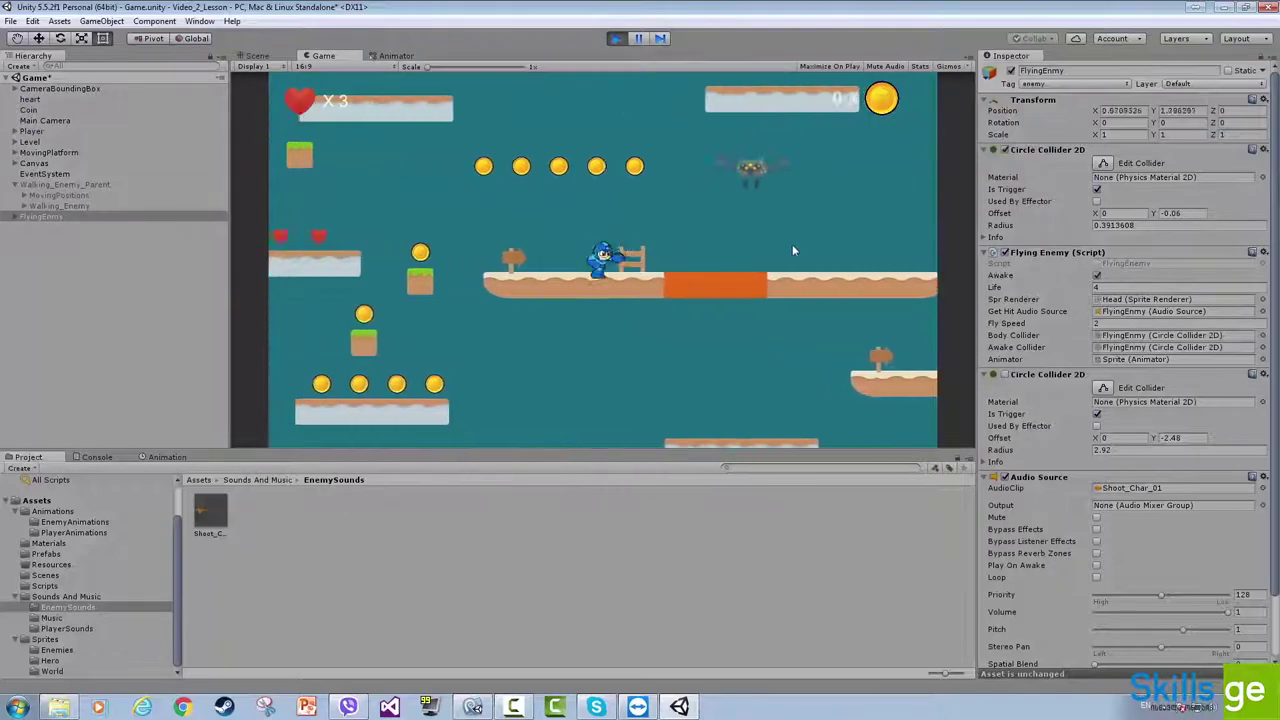
{"action": "key", "text": "space"}
{"action": "key", "text": "Right"}
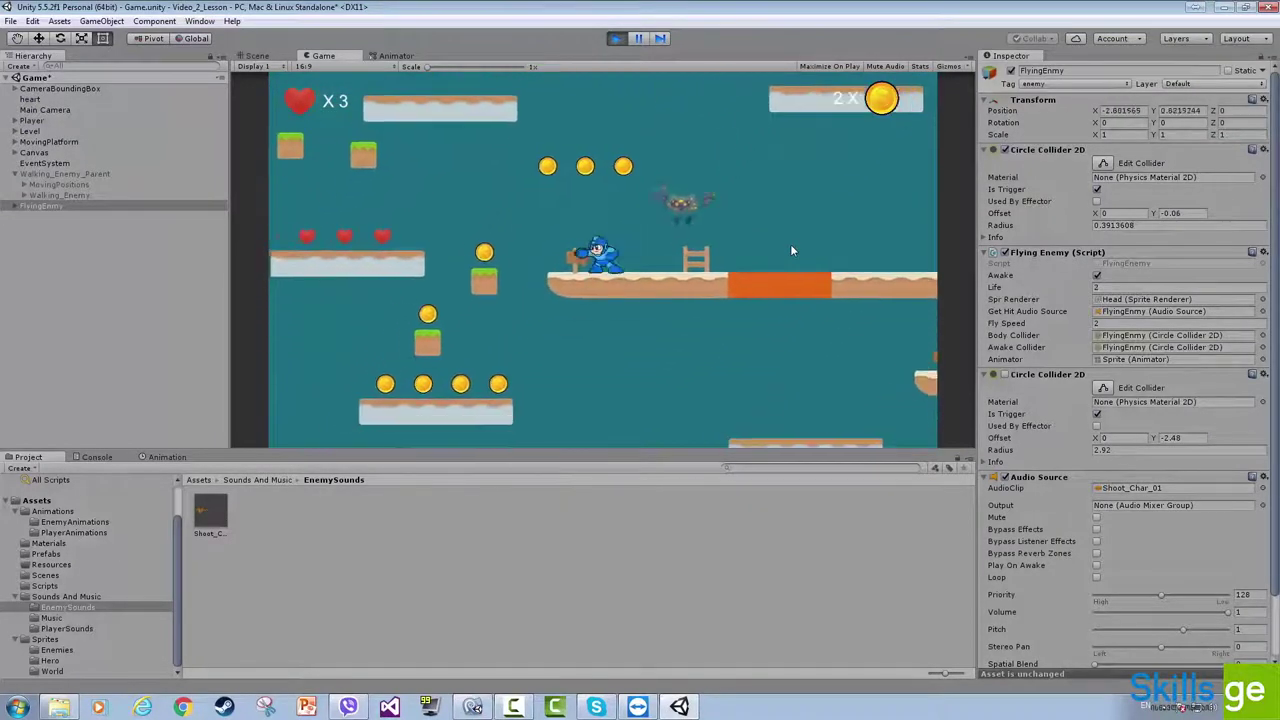
{"action": "key", "text": "Right"}
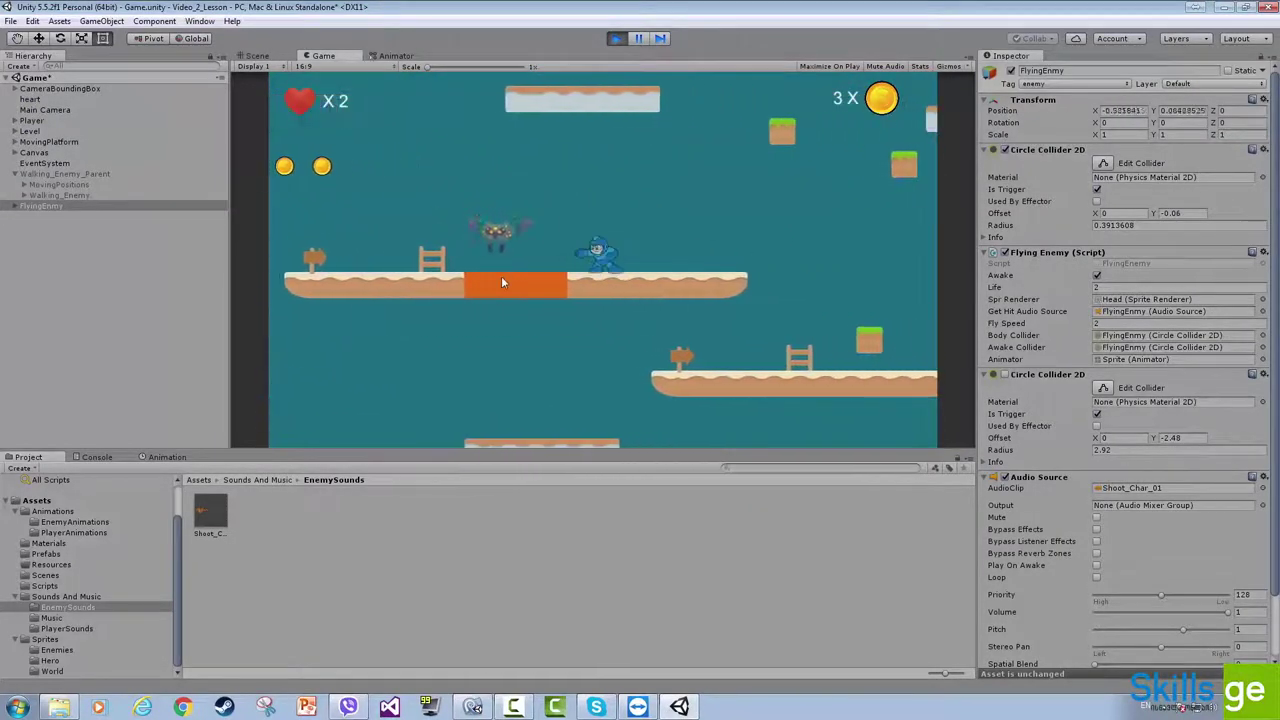
{"action": "key", "text": "ctrl"}
{"action": "key", "text": "Left"}
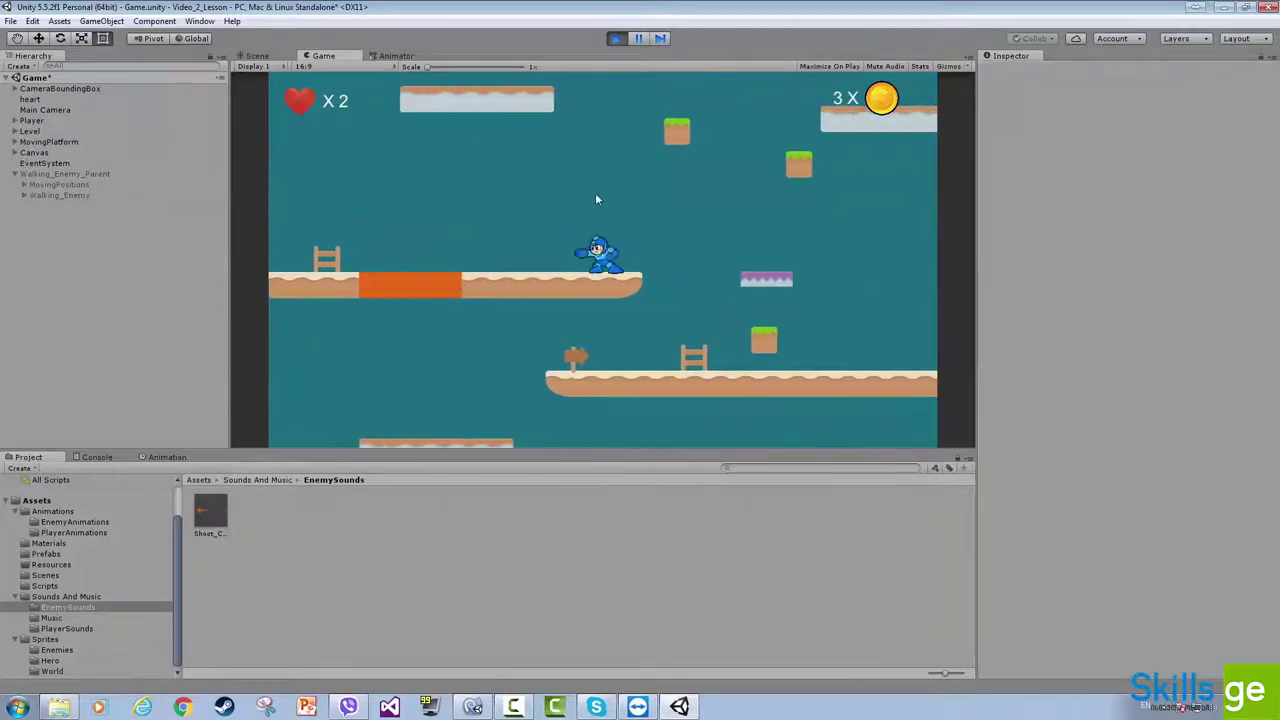
{"action": "left_click", "coordinate": [616, 38]}
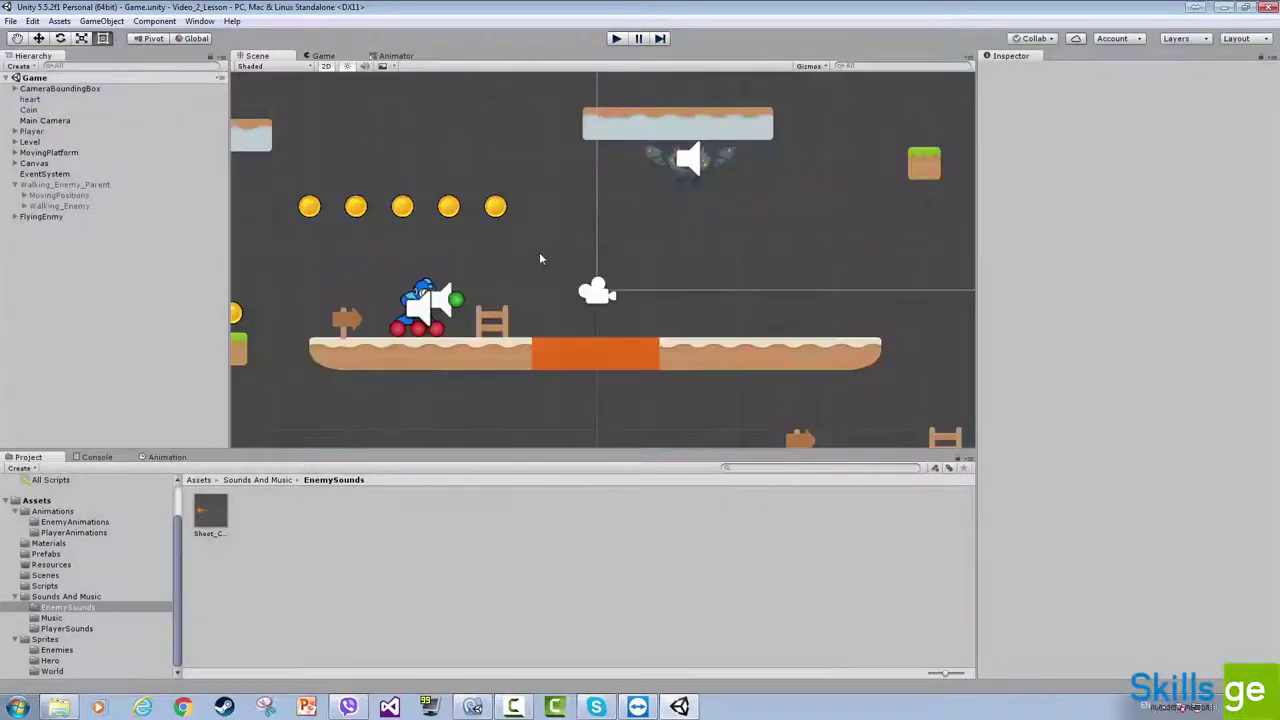
- Review the getHitAudioSource.Play call in FlyingEnemy.cs and the Get Hit Audio Source field on FlyingEnmy in Unity
{"action": "key", "text": "alt+Tab"}
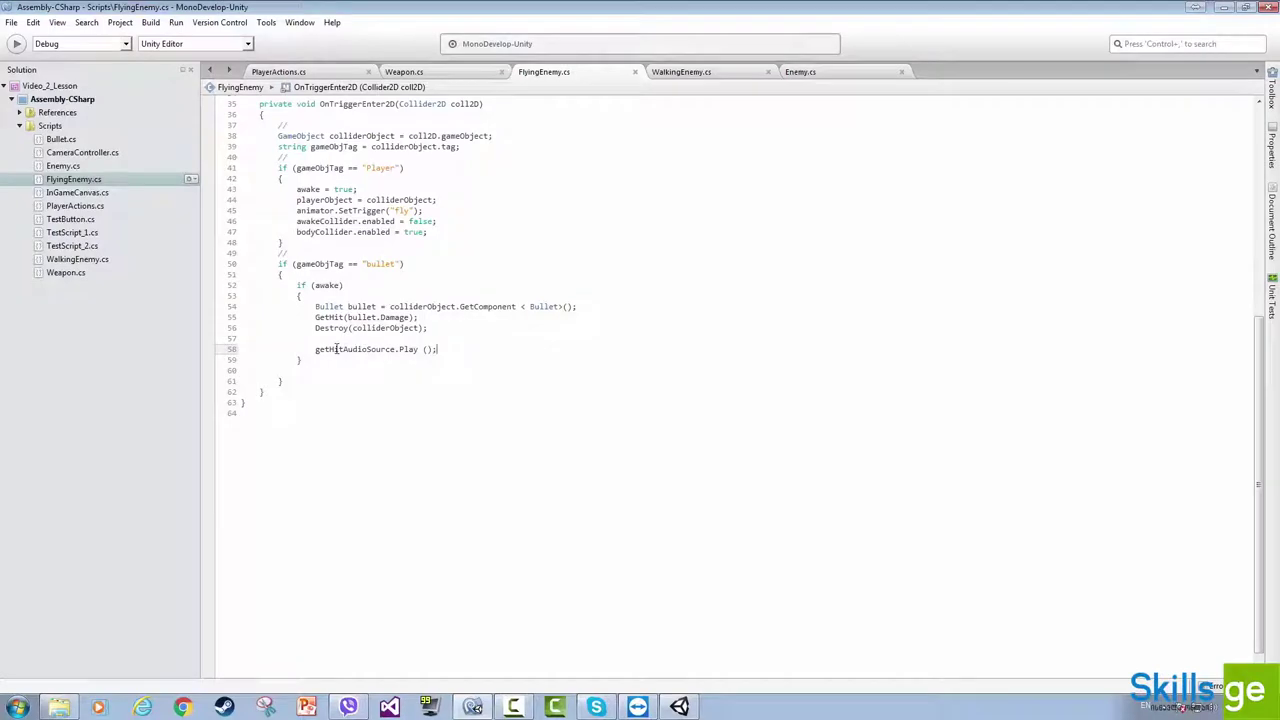
{"action": "key", "text": "alt+Tab"}
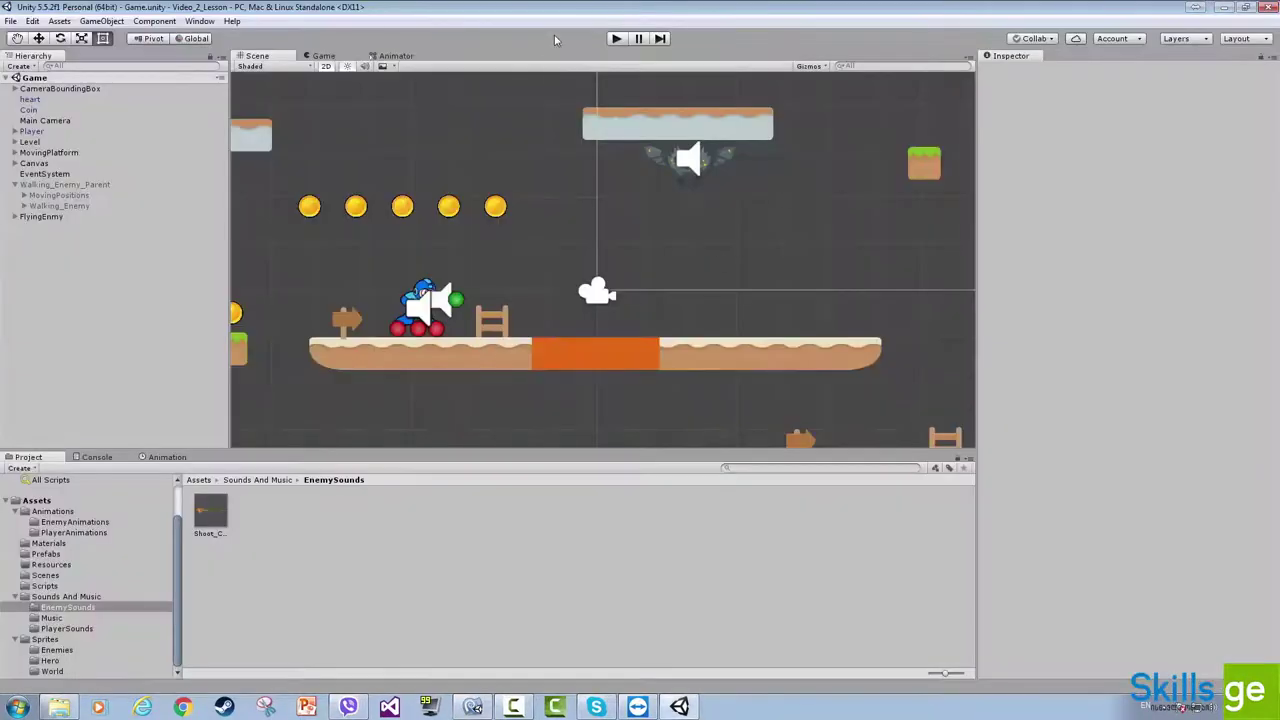
{"action": "left_click", "coordinate": [79, 218]}
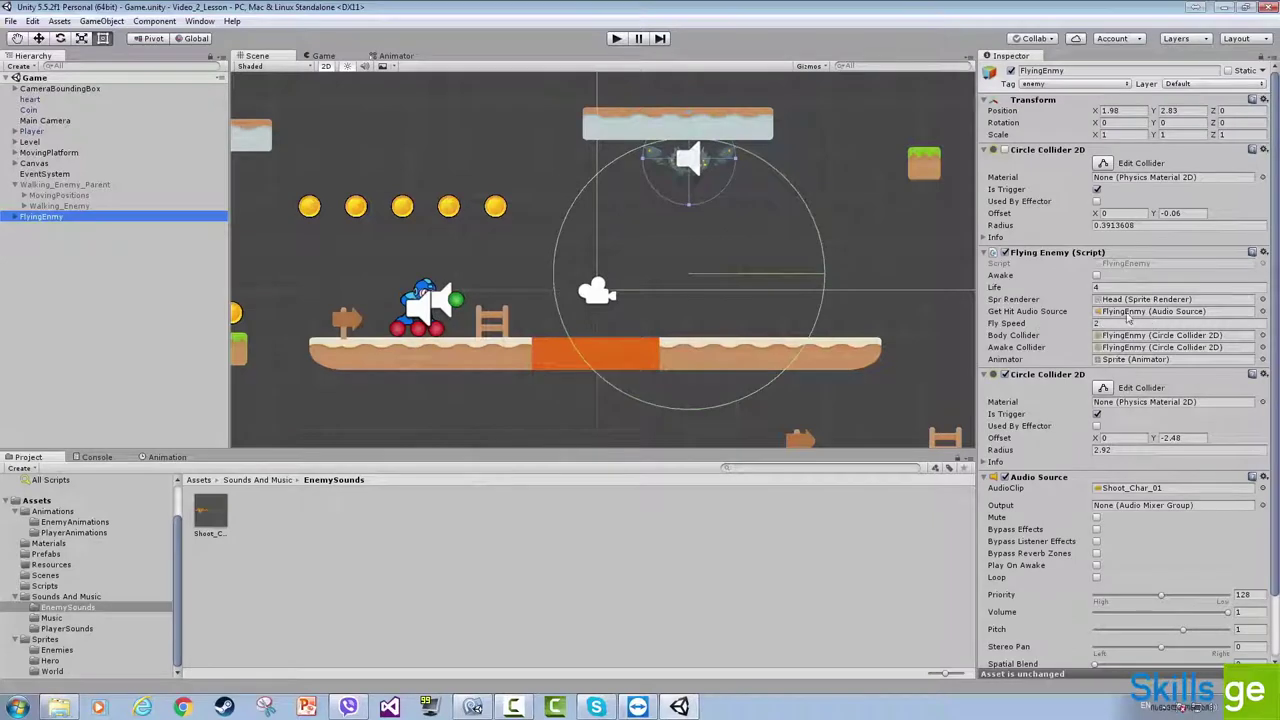
- Check the flying enemy's Get Hit Audio Source reference and its script call, then play-test shooting the enemy until it dies and stop the game
{"action": "left_click", "coordinate": [1170, 312]}
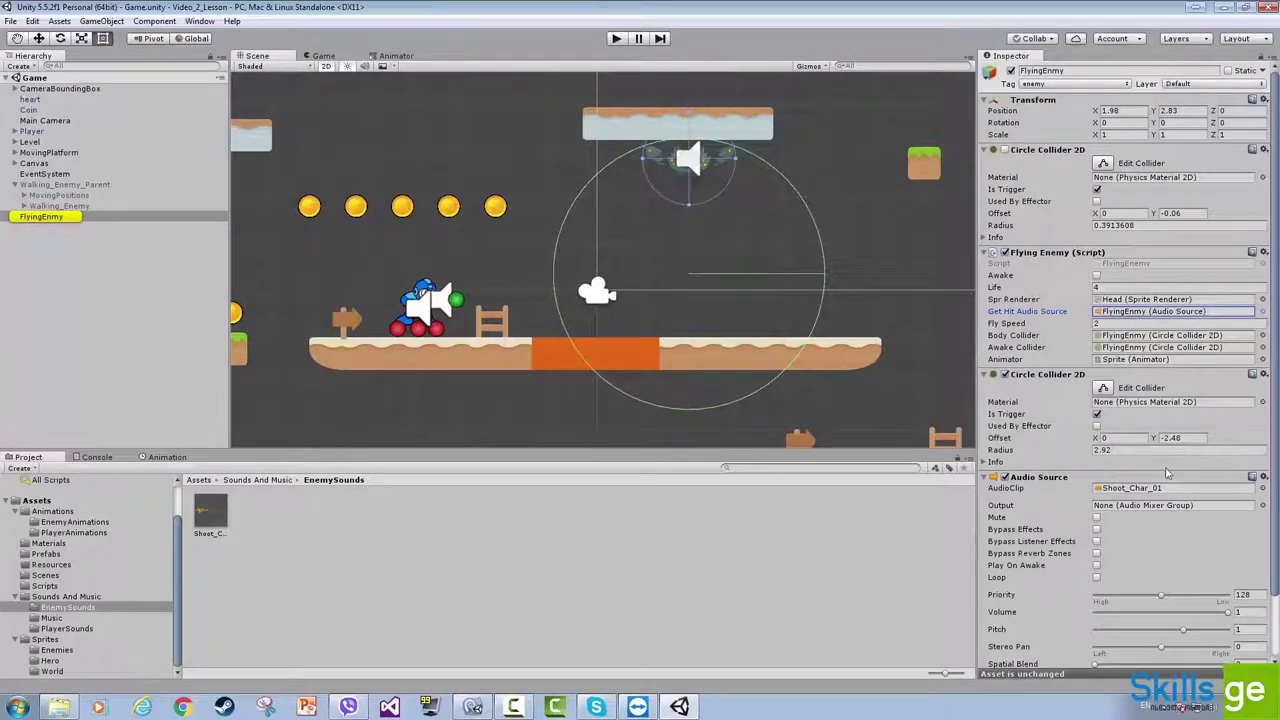
{"action": "key", "text": "alt+Tab"}
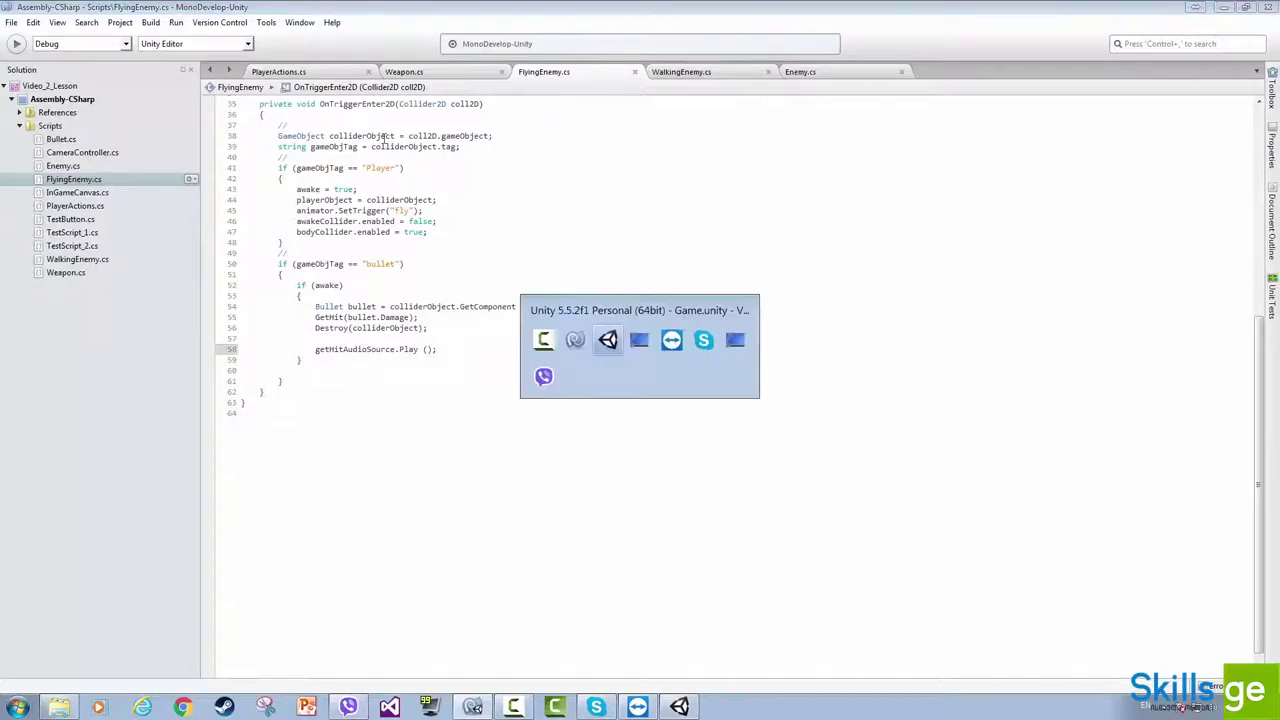
{"action": "key", "text": "alt+Tab"}
{"action": "left_click", "coordinate": [615, 38]}
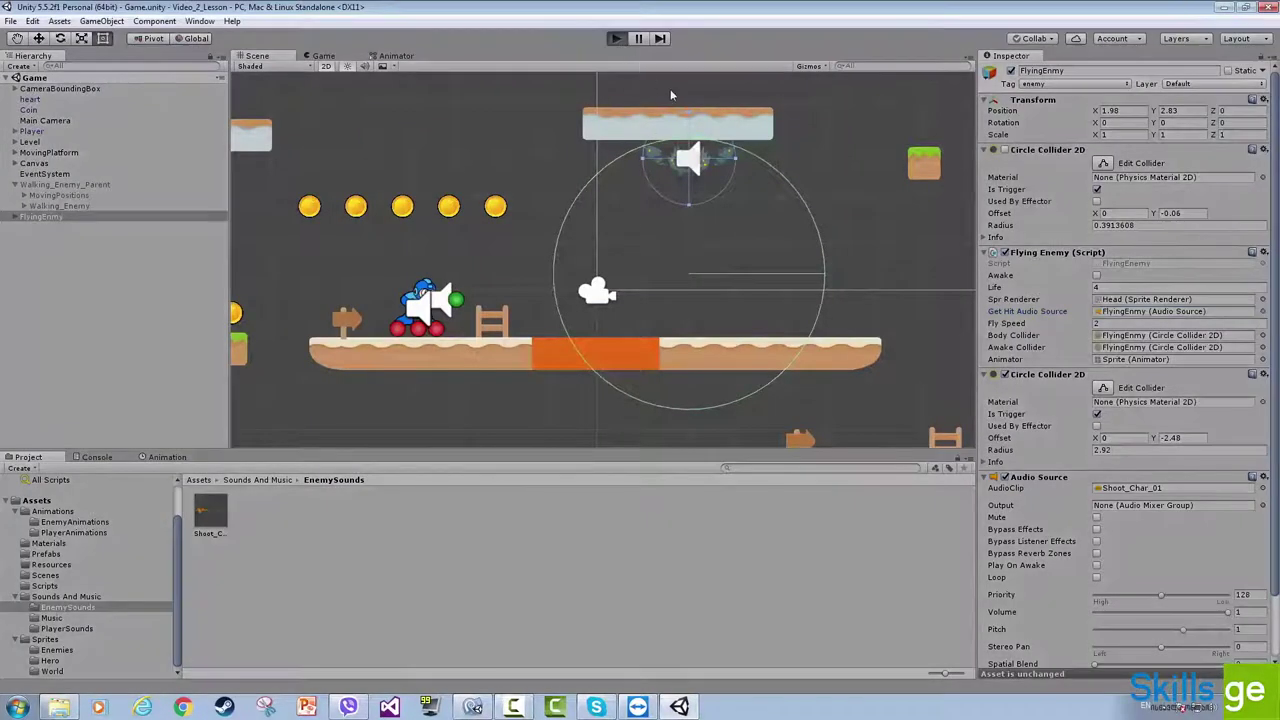
{"action": "key", "text": "Right"}
{"action": "key", "text": "space"}
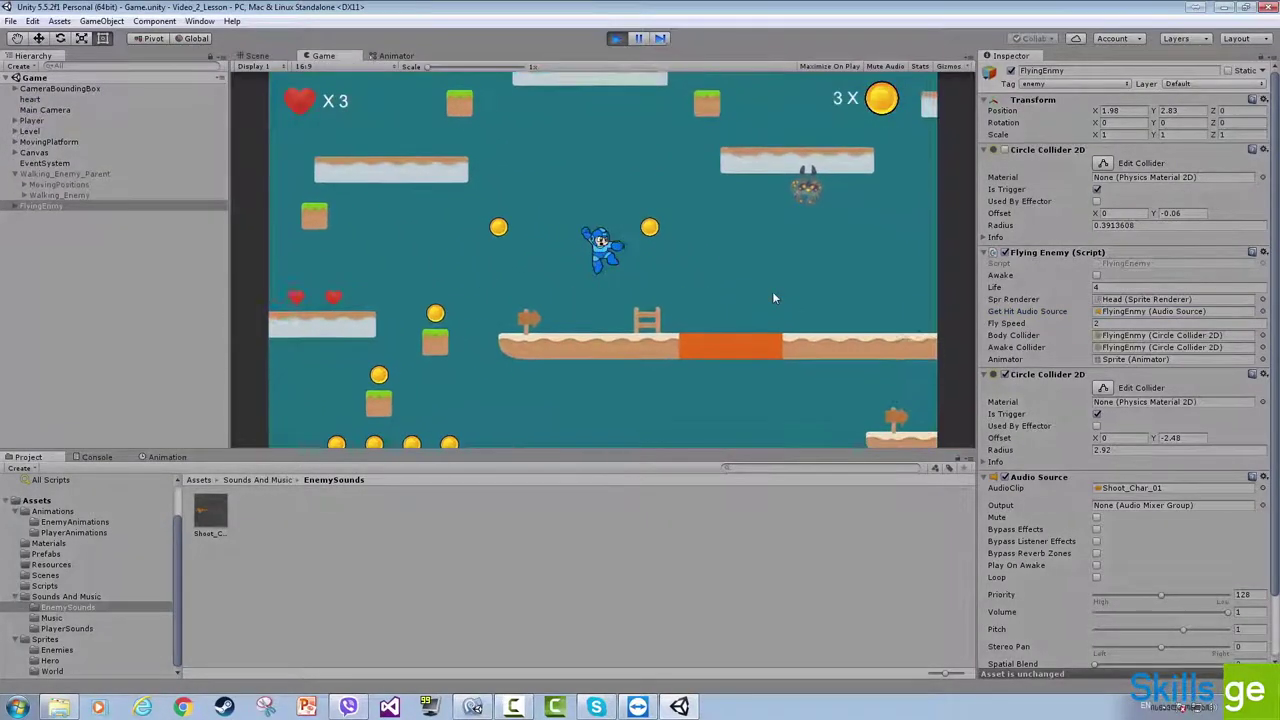
{"action": "key", "text": "Left"}
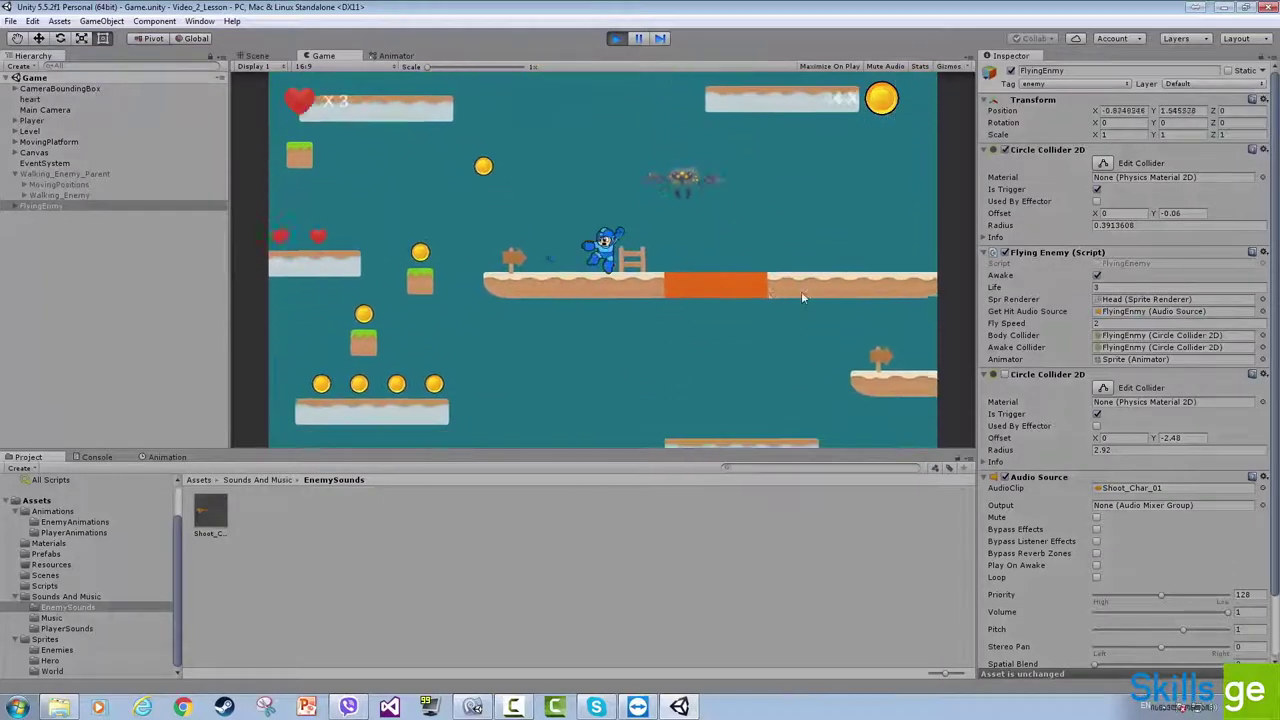
{"action": "key", "text": "Right"}
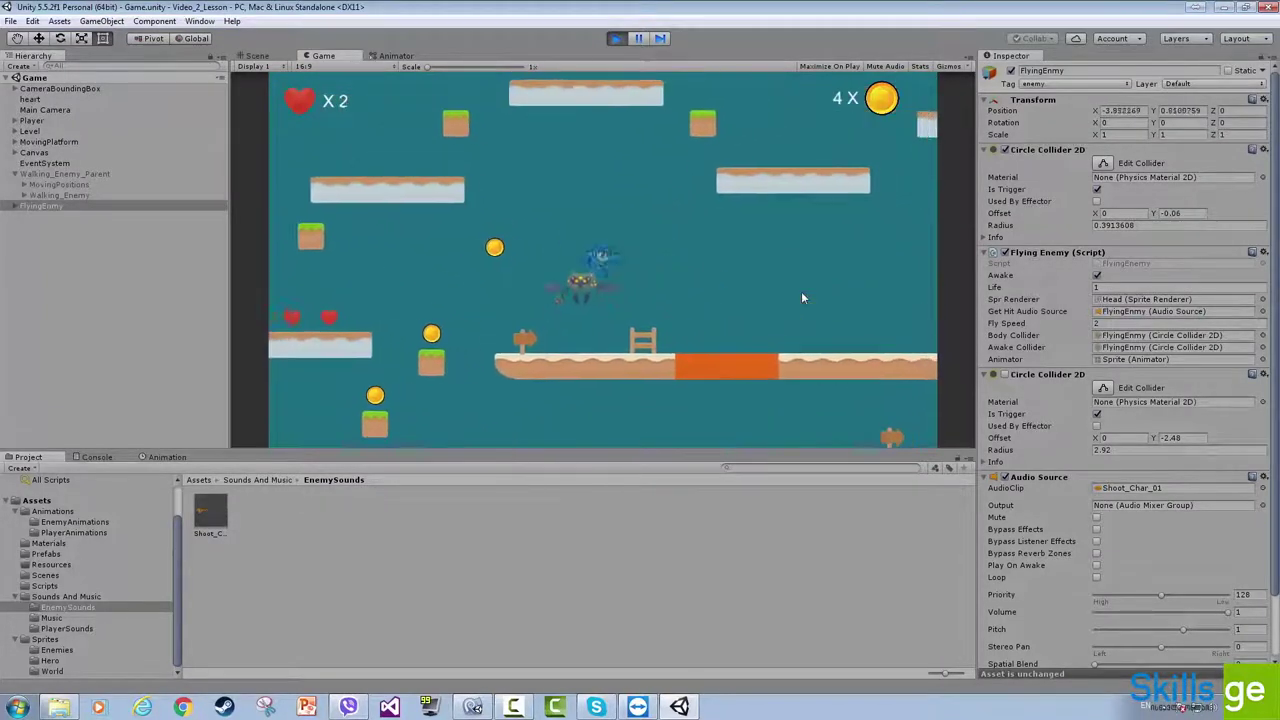
{"action": "key", "text": "space"}
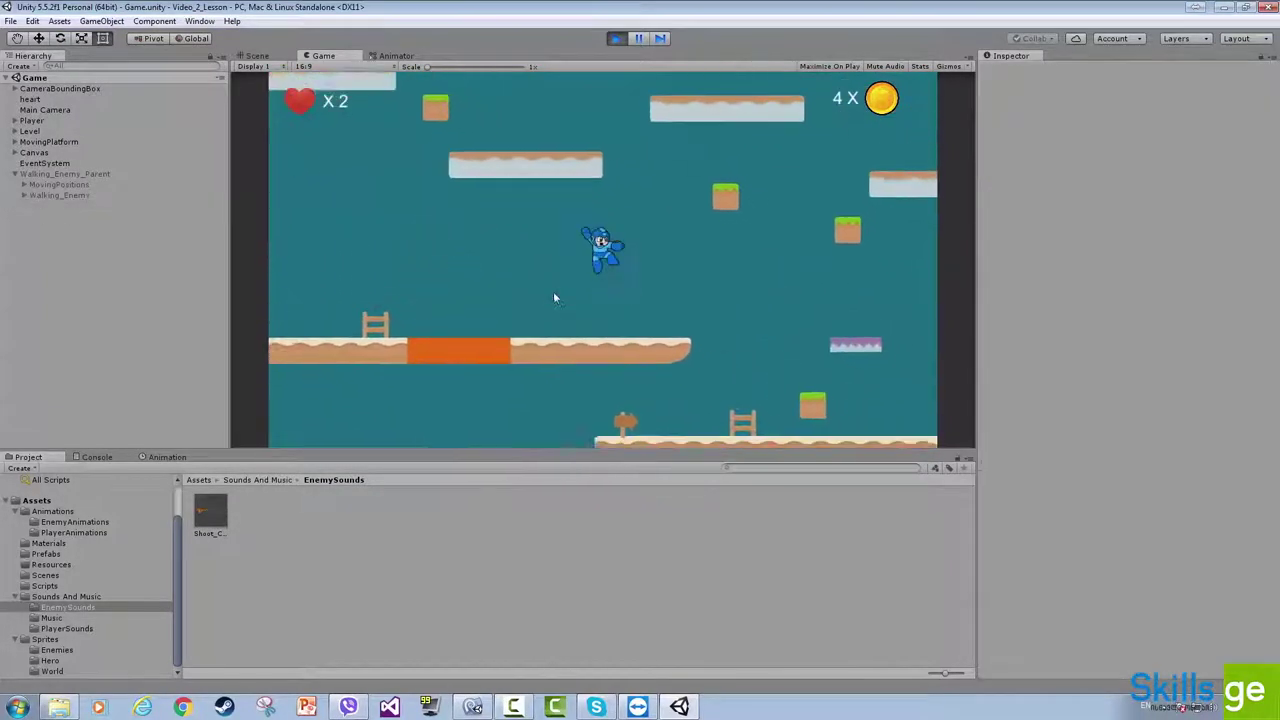
{"action": "left_click", "coordinate": [616, 38]}
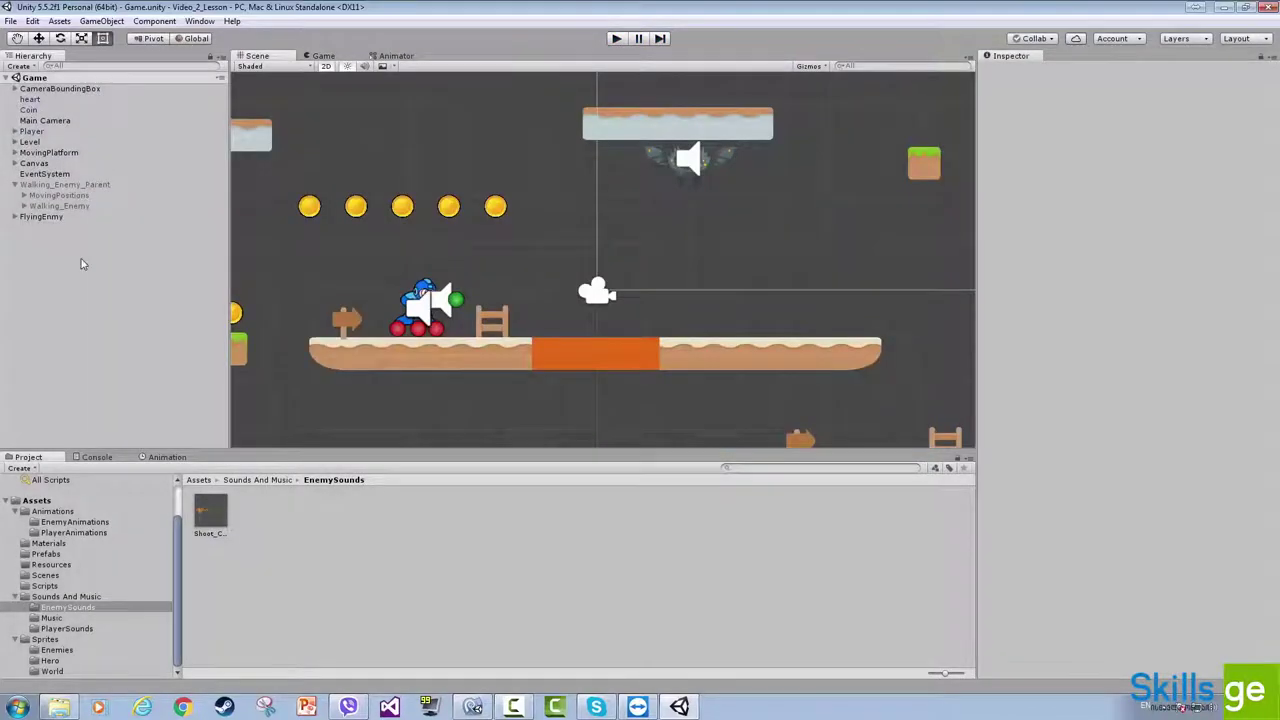
- Collapse Walking_Enemy_Parent, deactivate the FlyingEnmy object in the scene, and clear the selection
{"action": "left_click", "coordinate": [15, 184]}
{"action": "left_click", "coordinate": [40, 195]}
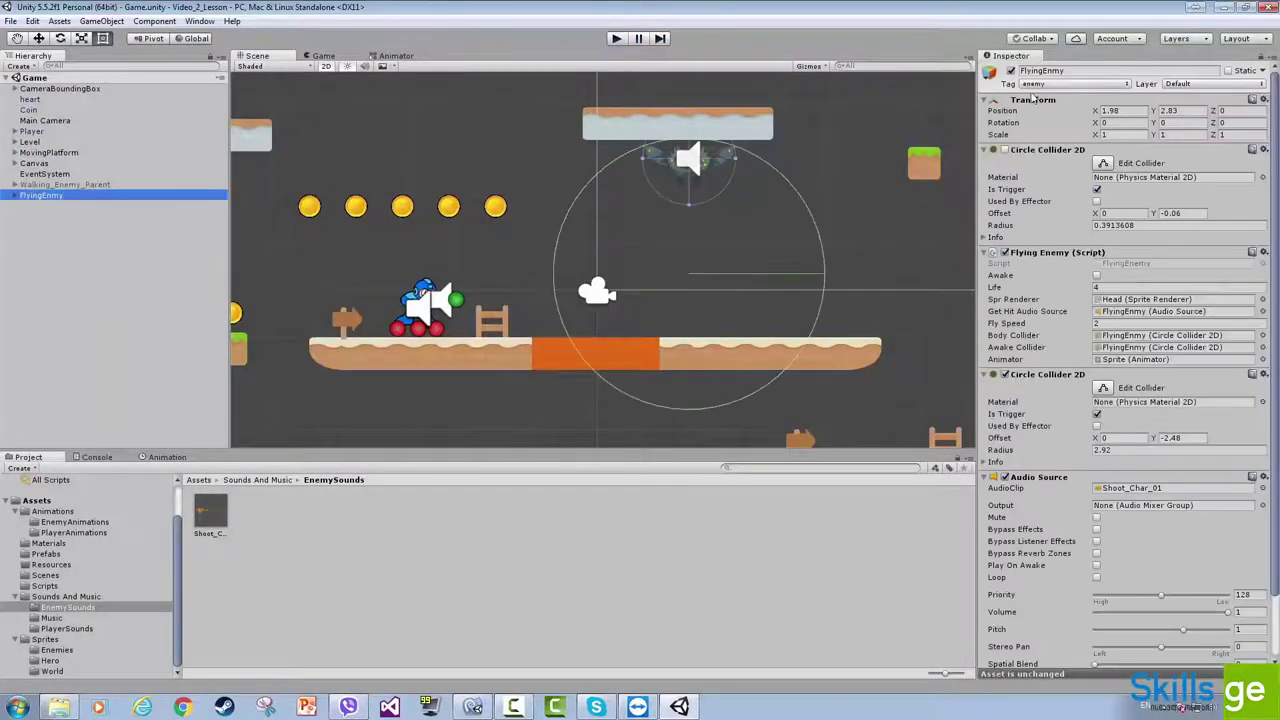
{"action": "left_click", "coordinate": [1010, 71]}
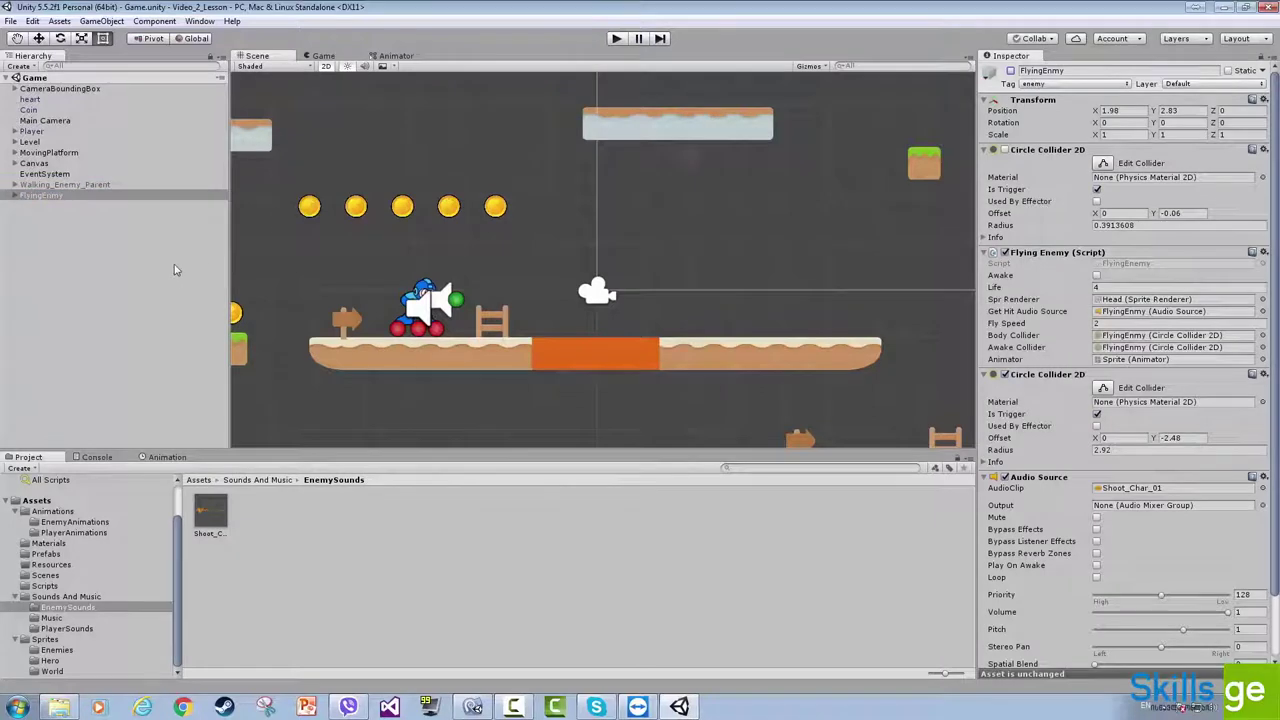
{"action": "left_click", "coordinate": [145, 296]}
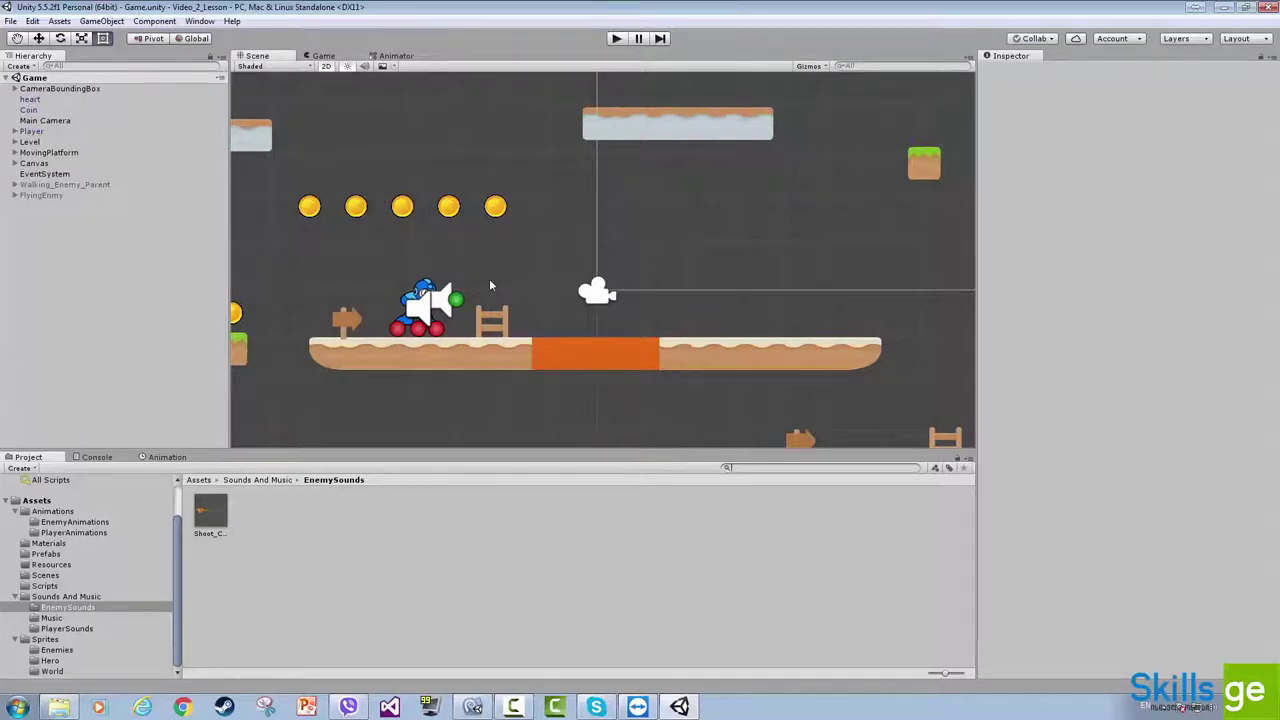
- Create an empty game object at the root of the scene and name it InGameMusic
{"action": "right_click", "coordinate": [27, 231]}
{"action": "left_click", "coordinate": [84, 342]}
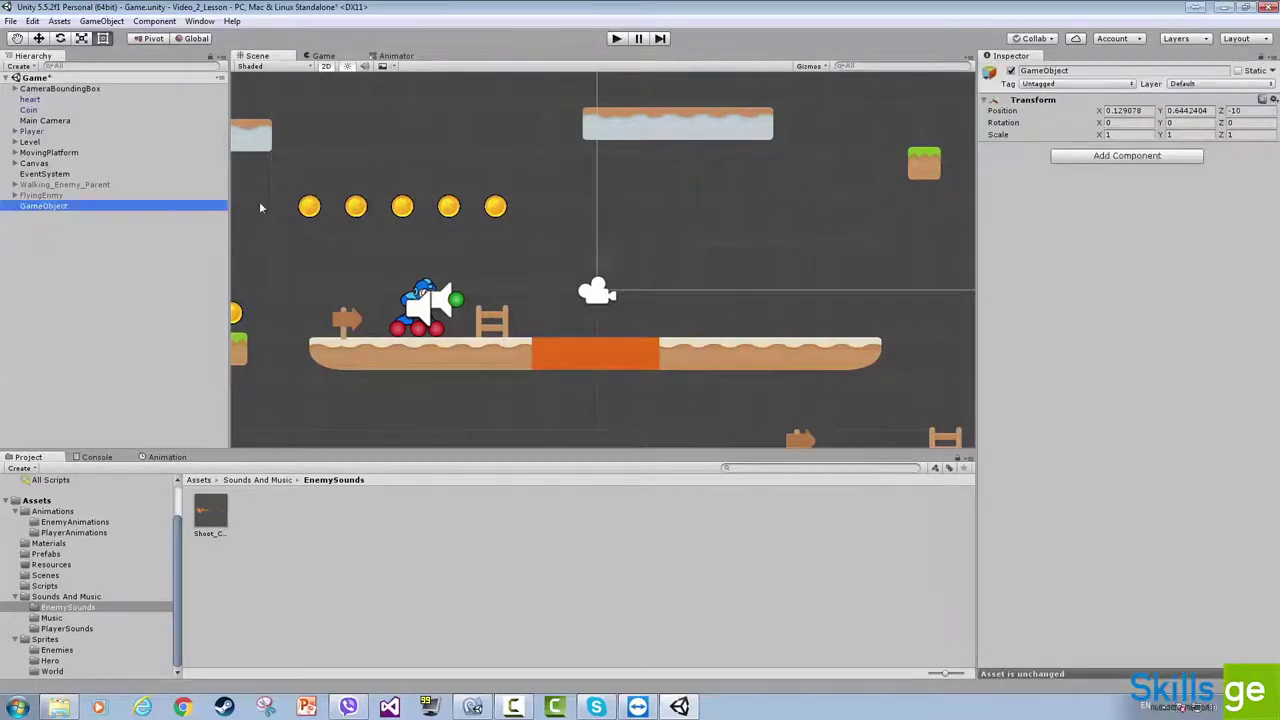
{"action": "type", "text": "Main"}
{"action": "key", "text": "BackSpace"}
{"action": "key", "text": "BackSpace"}
{"action": "key", "text": "BackSpace"}
{"action": "type", "text": "InGameMusic"}
{"action": "key", "text": "Return"}
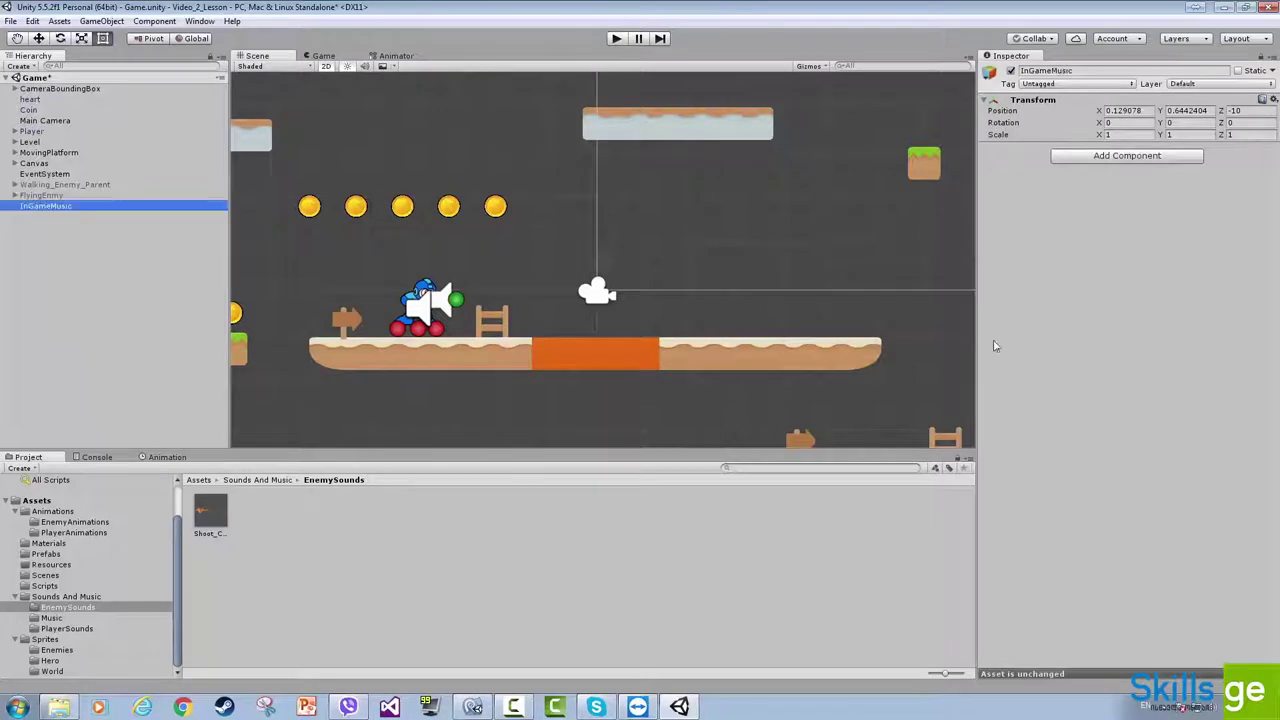
- Add an Audio Source component to InGameMusic and assign the Music clip from Sounds And Music/Music as its AudioClip
{"action": "left_click", "coordinate": [1108, 158]}
{"action": "type", "text": "audio s"}
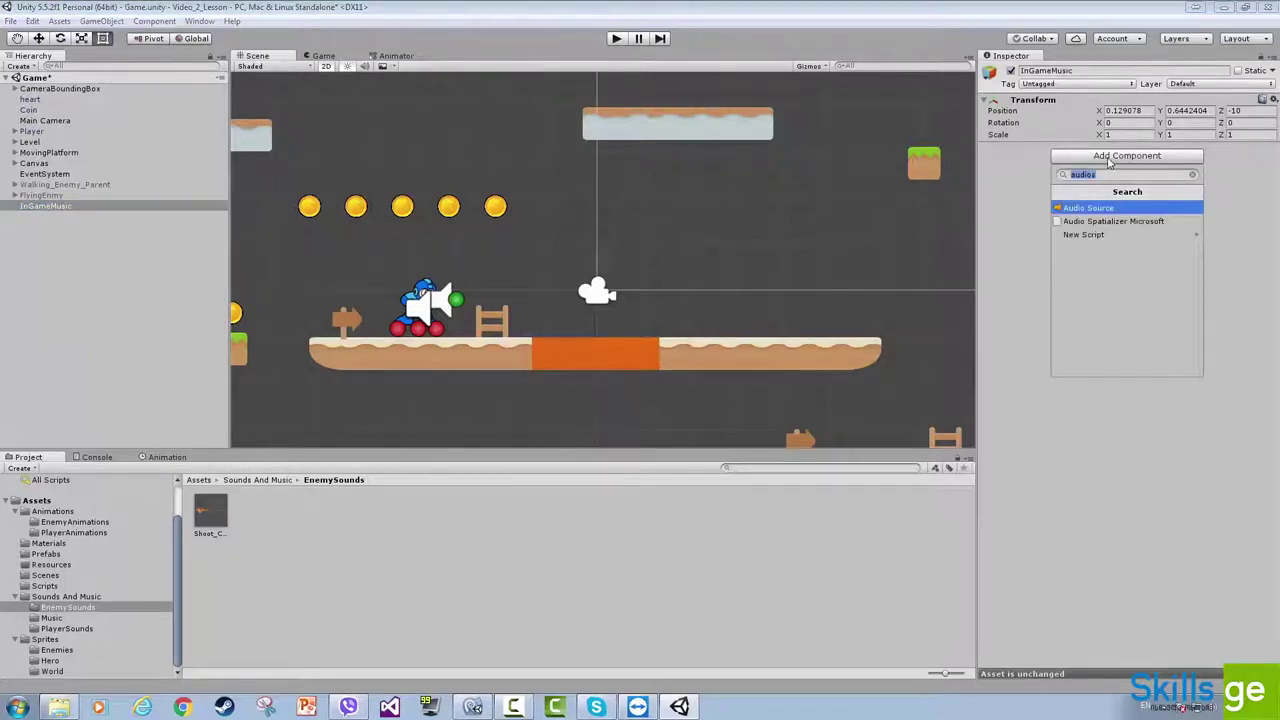
{"action": "key", "text": "Return"}
{"action": "key", "text": "ctrl+s"}
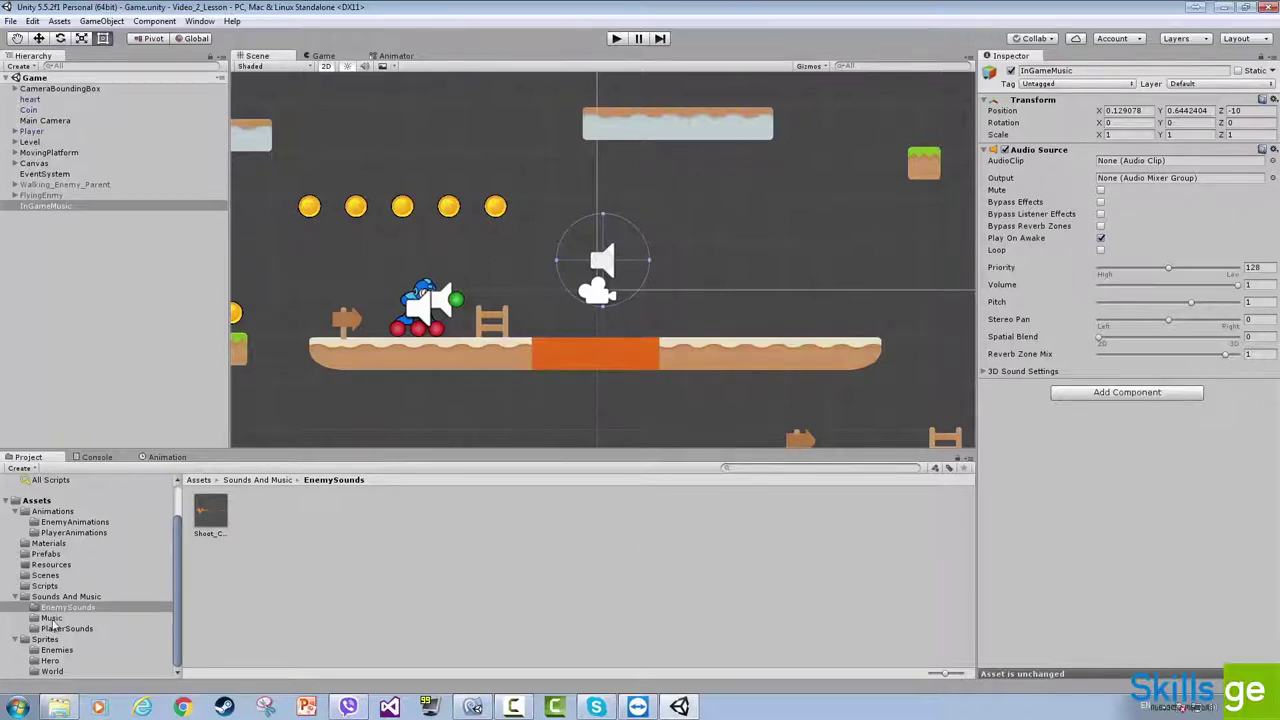
{"action": "left_click", "coordinate": [50, 618]}
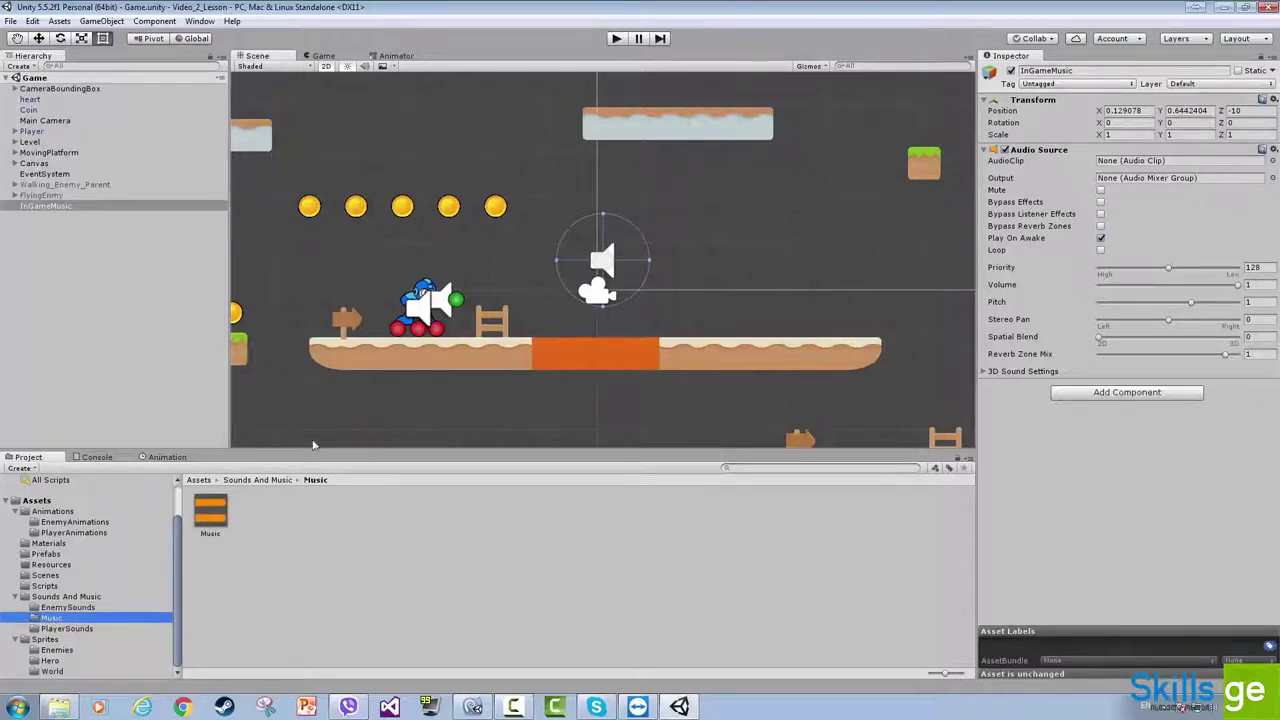
{"action": "left_click_drag", "start_coordinate": [202, 525], "coordinate": [1155, 165]}
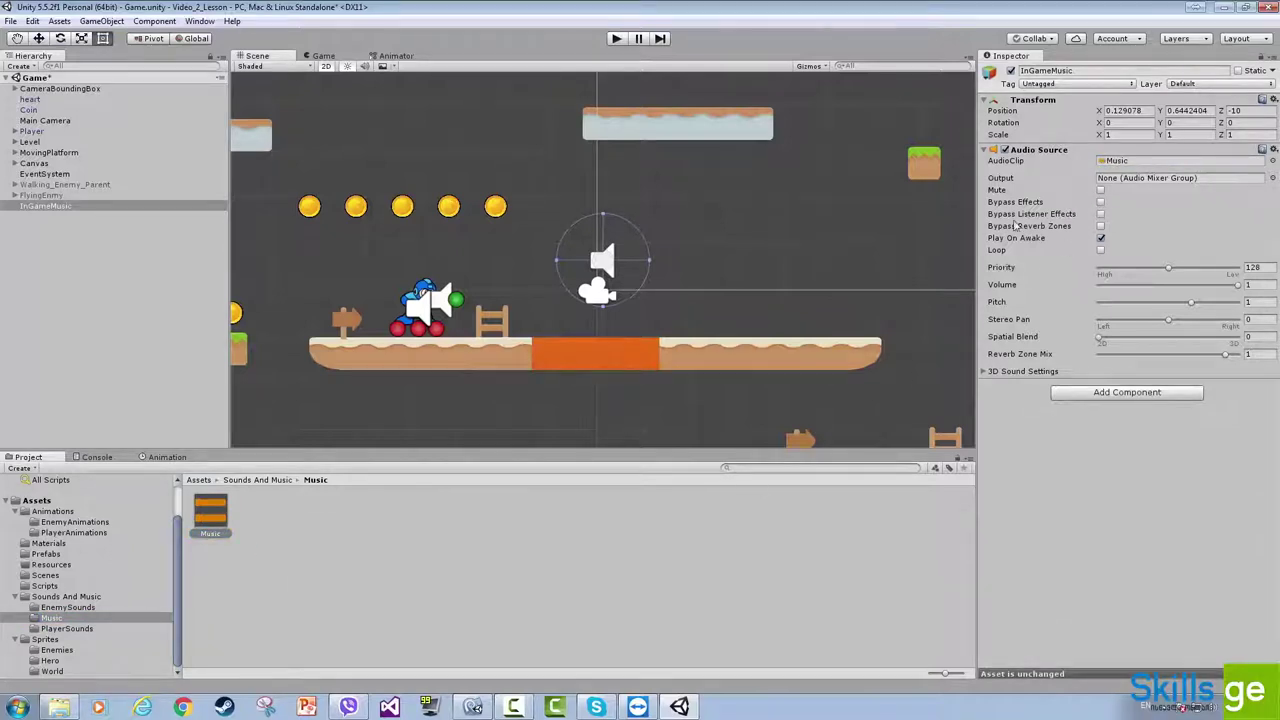
- Preview the Music clip from its import settings and stop the playback
{"action": "left_click", "coordinate": [211, 512]}
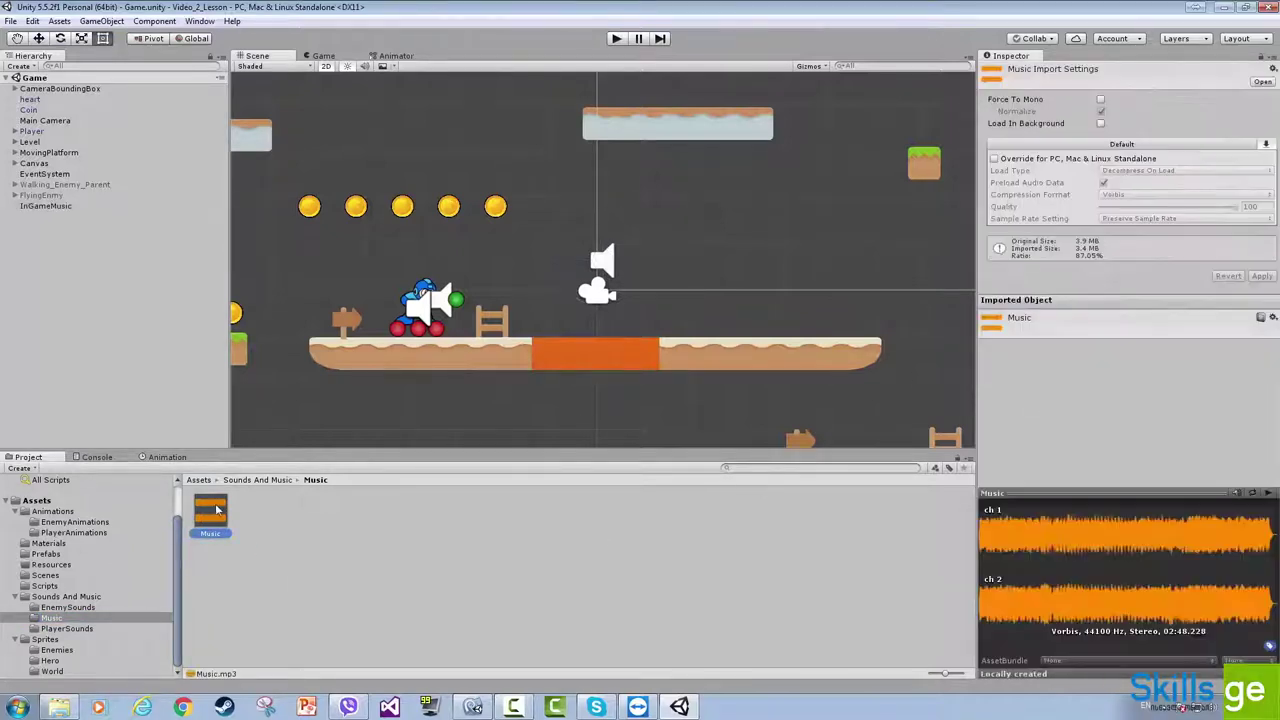
{"action": "left_click", "coordinate": [1265, 494]}
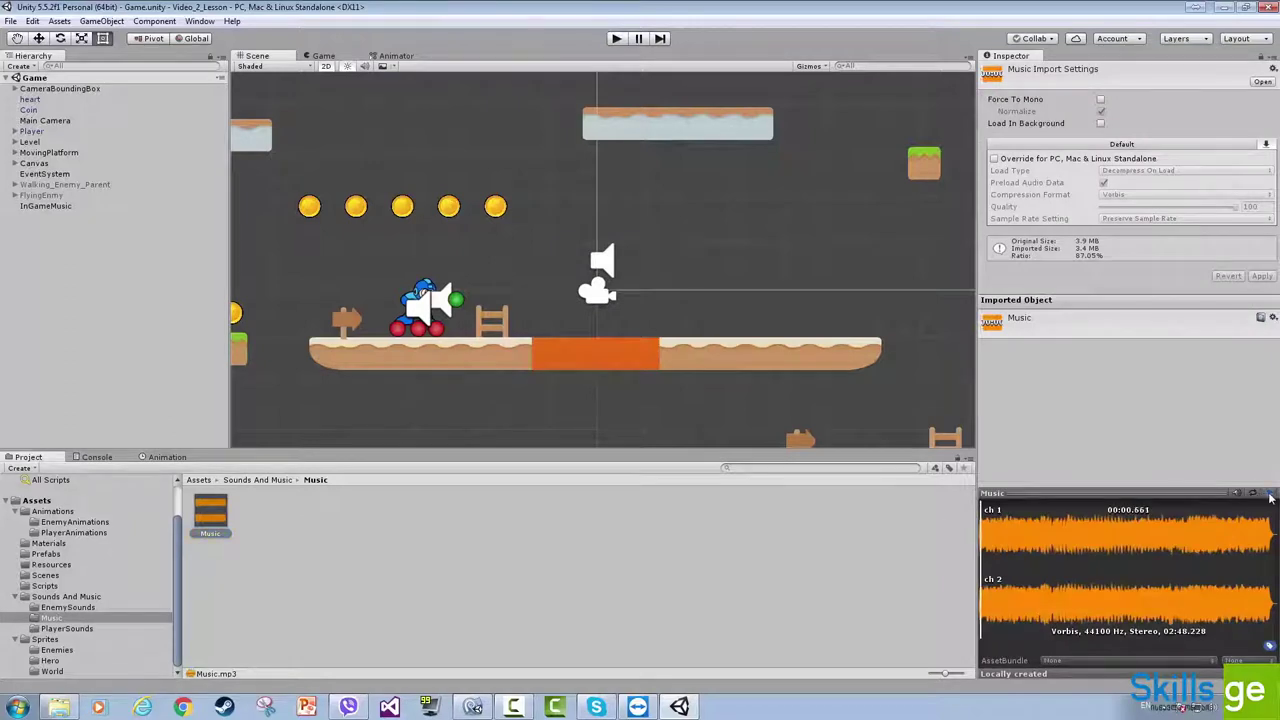
{"action": "left_click", "coordinate": [1268, 495]}
- Set the InGameMusic Audio Source volume to 0.3 and save the scene
{"action": "left_click", "coordinate": [47, 207]}
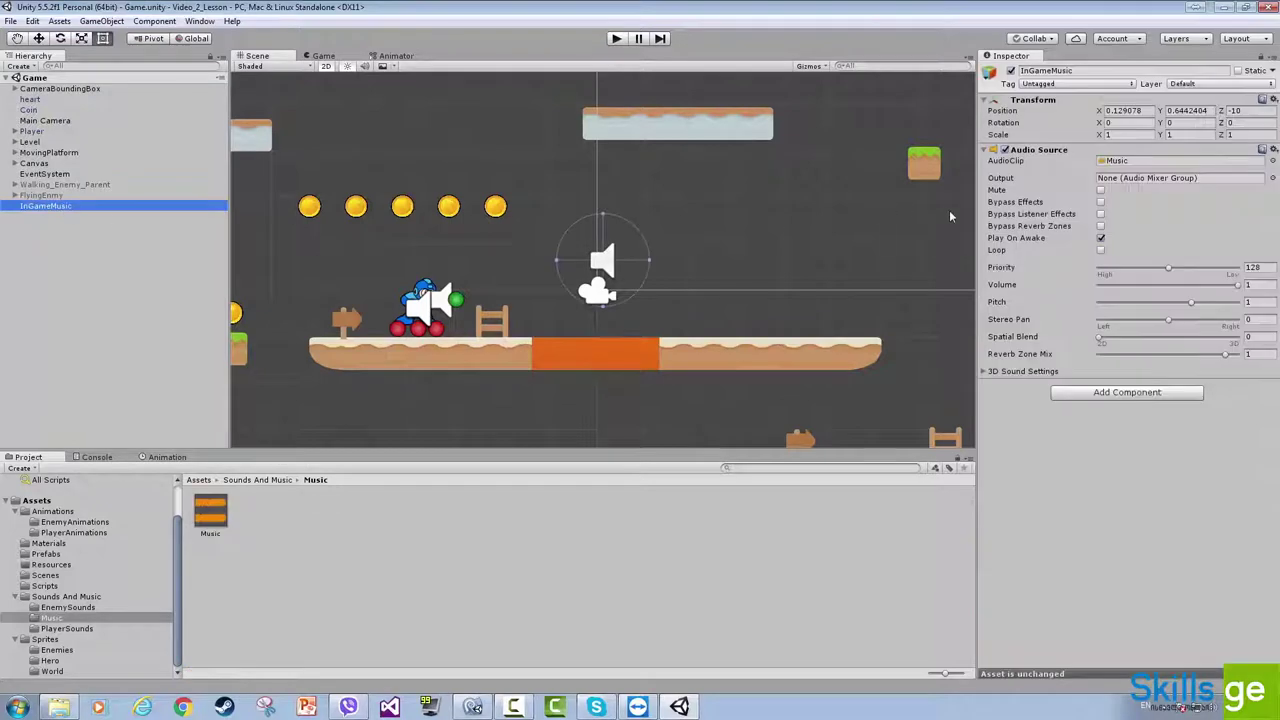
{"action": "left_click_drag", "start_coordinate": [1237, 285], "coordinate": [1162, 296]}
{"action": "left_click", "coordinate": [1258, 284]}
{"action": "type", "text": "0.3"}
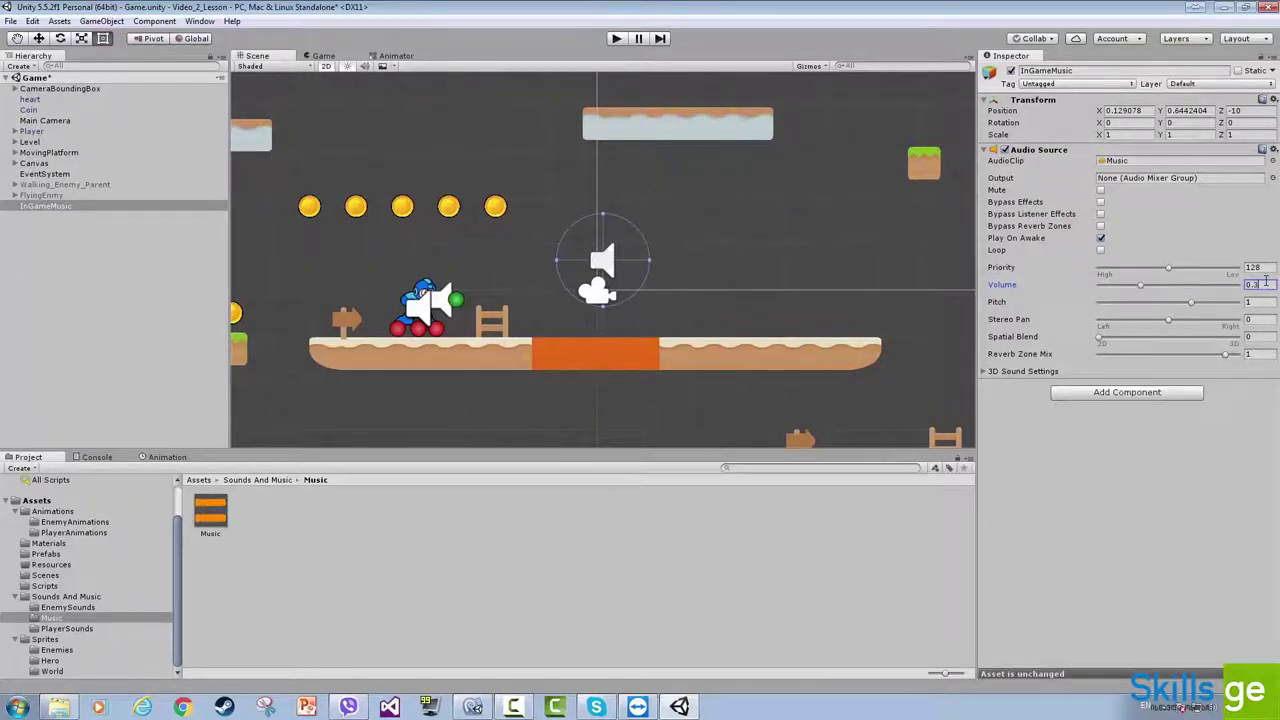
{"action": "key", "text": "ctrl+s"}
- Play-test the background music against the jump and shoot sounds, lowering its volume to about 0.108 while the game runs
{"action": "left_click", "coordinate": [616, 38]}
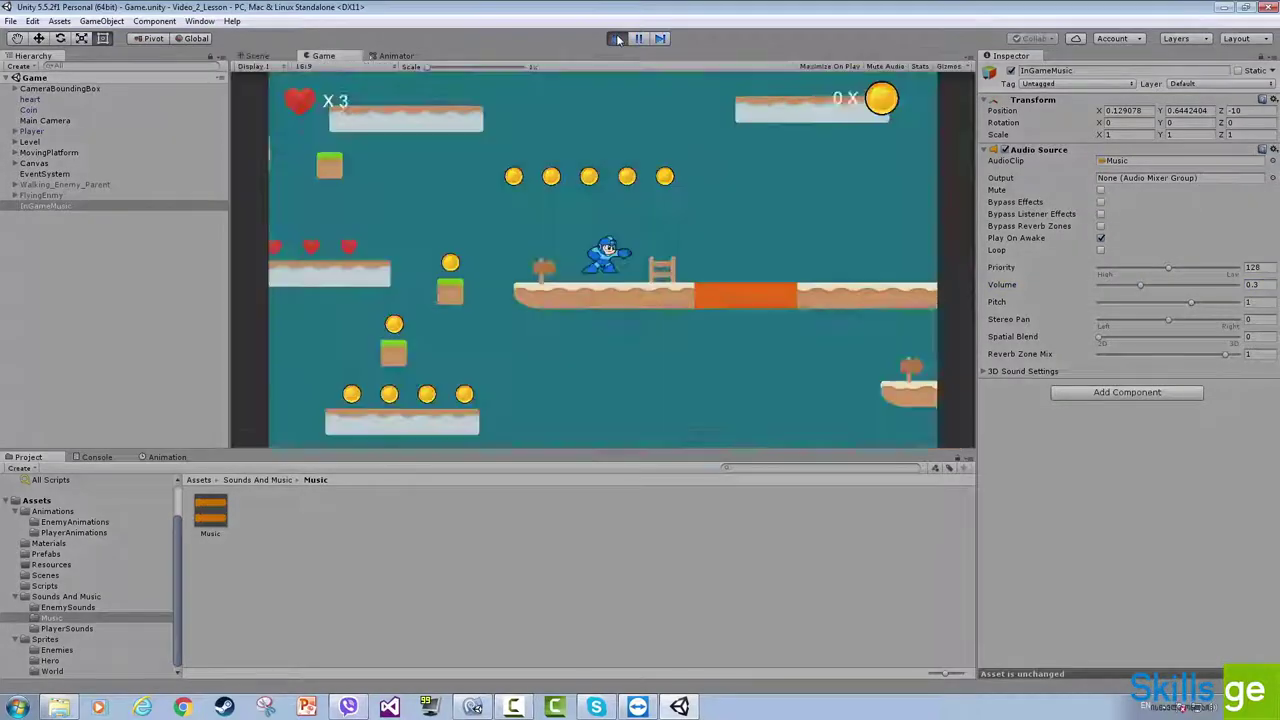
{"action": "key", "text": "space"}
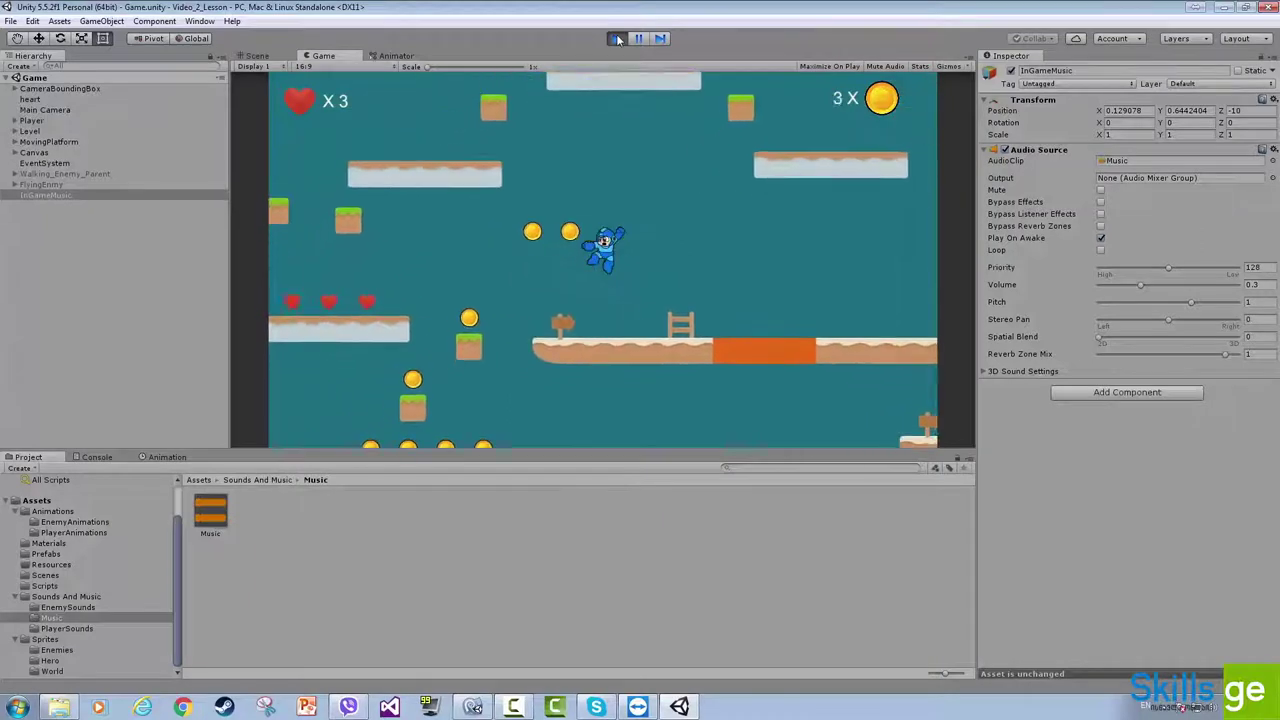
{"action": "left_click", "coordinate": [1137, 289]}
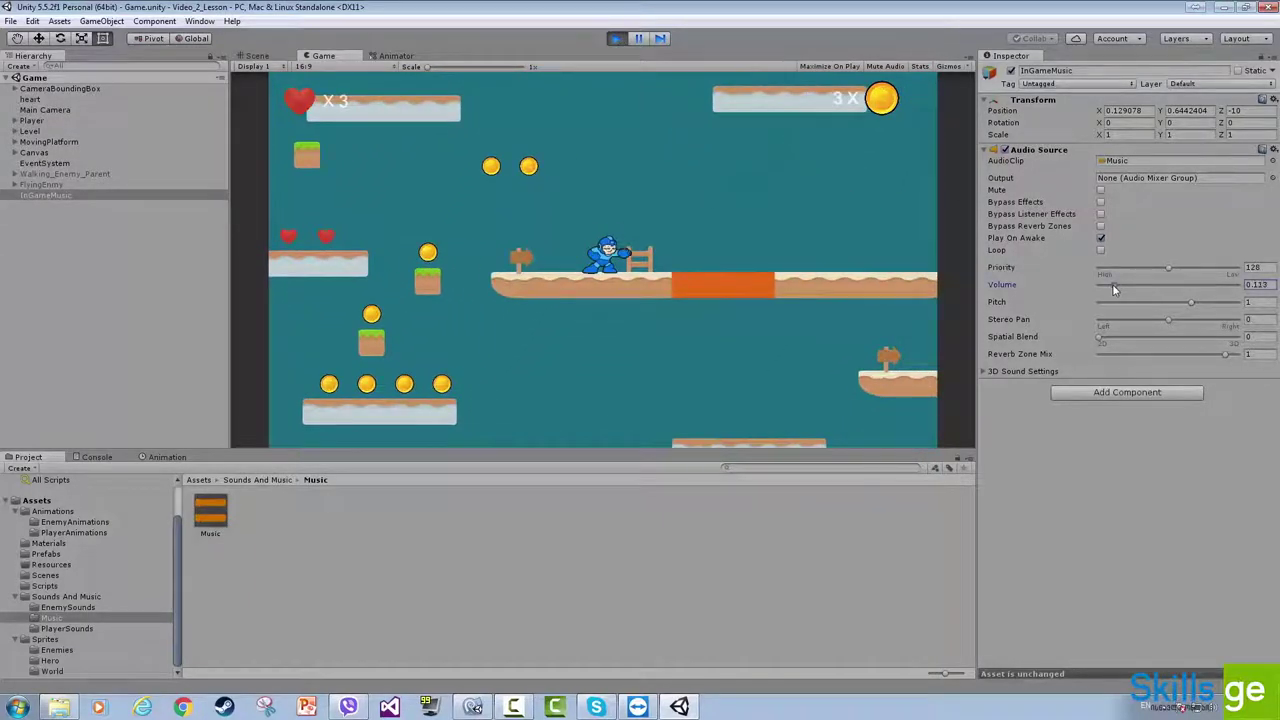
{"action": "left_click_drag", "start_coordinate": [1115, 289], "coordinate": [1113, 289]}
{"action": "left_click", "coordinate": [738, 259]}
{"action": "key", "text": "Left"}
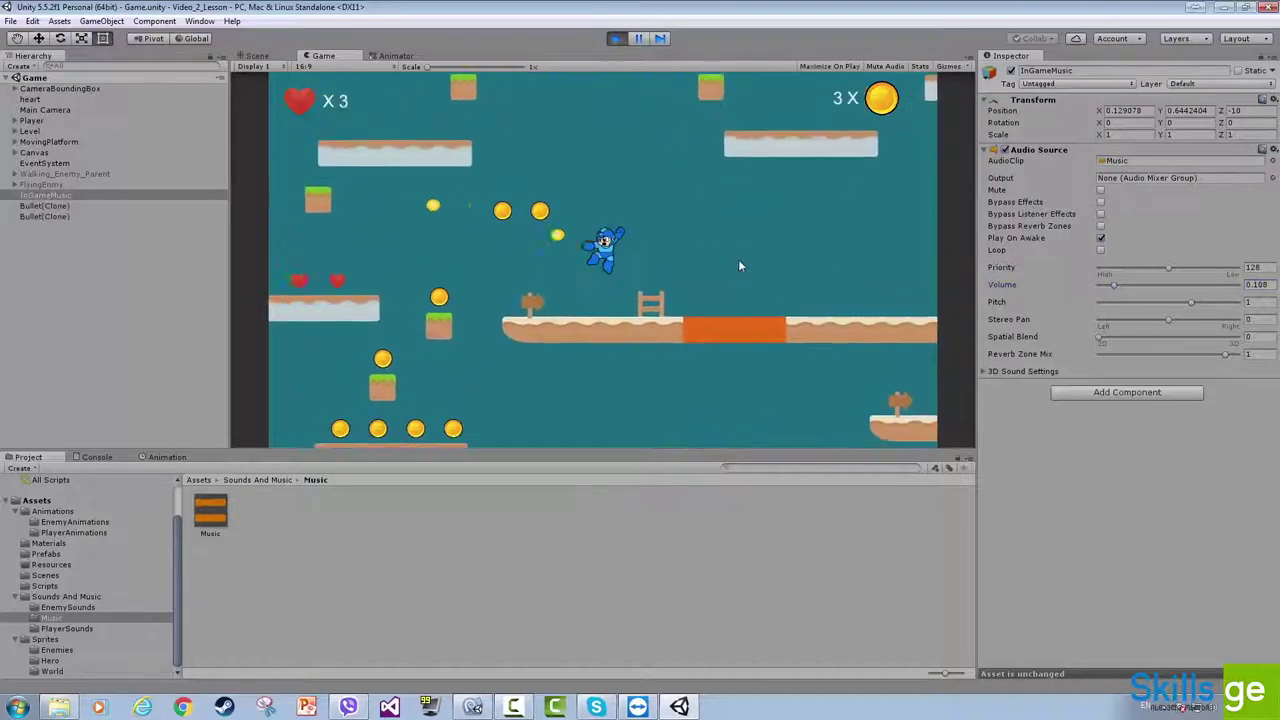
{"action": "key", "text": "Right"}
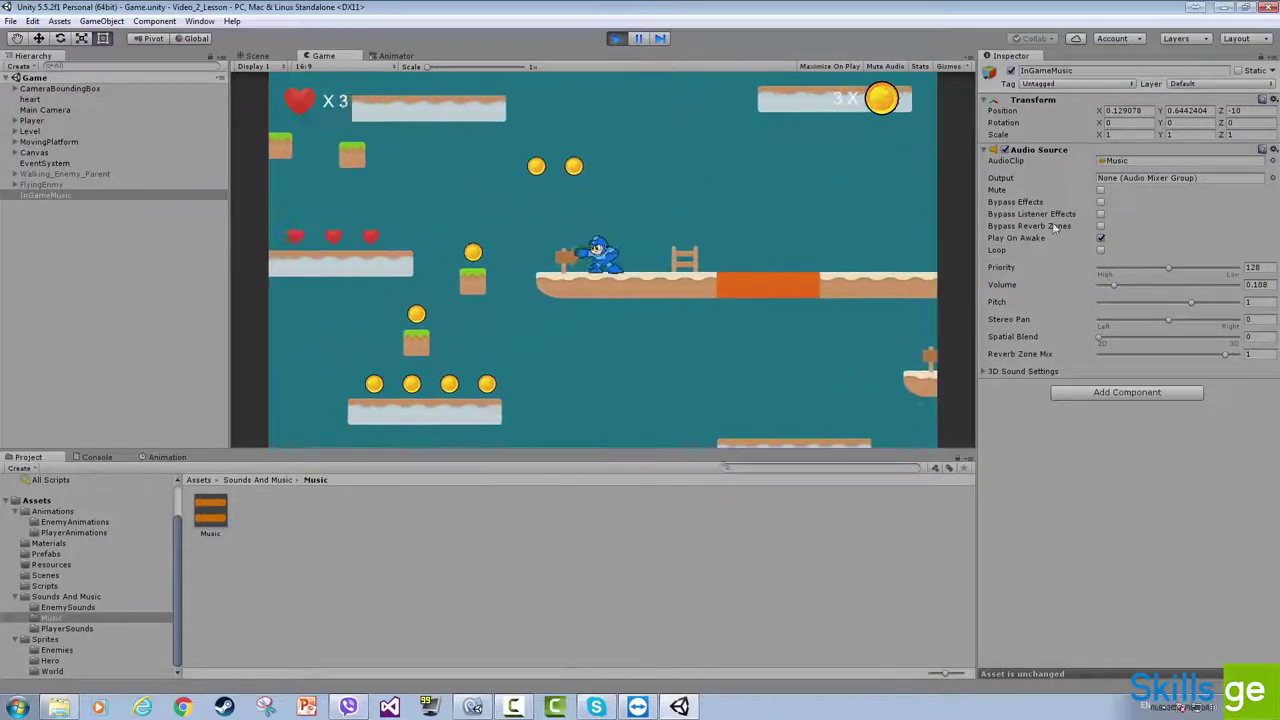
- Stop the game and set the InGameMusic Audio Source volume to 0.1
{"action": "left_click", "coordinate": [616, 38]}
{"action": "left_click", "coordinate": [1252, 284]}
{"action": "type", "text": "0.1"}
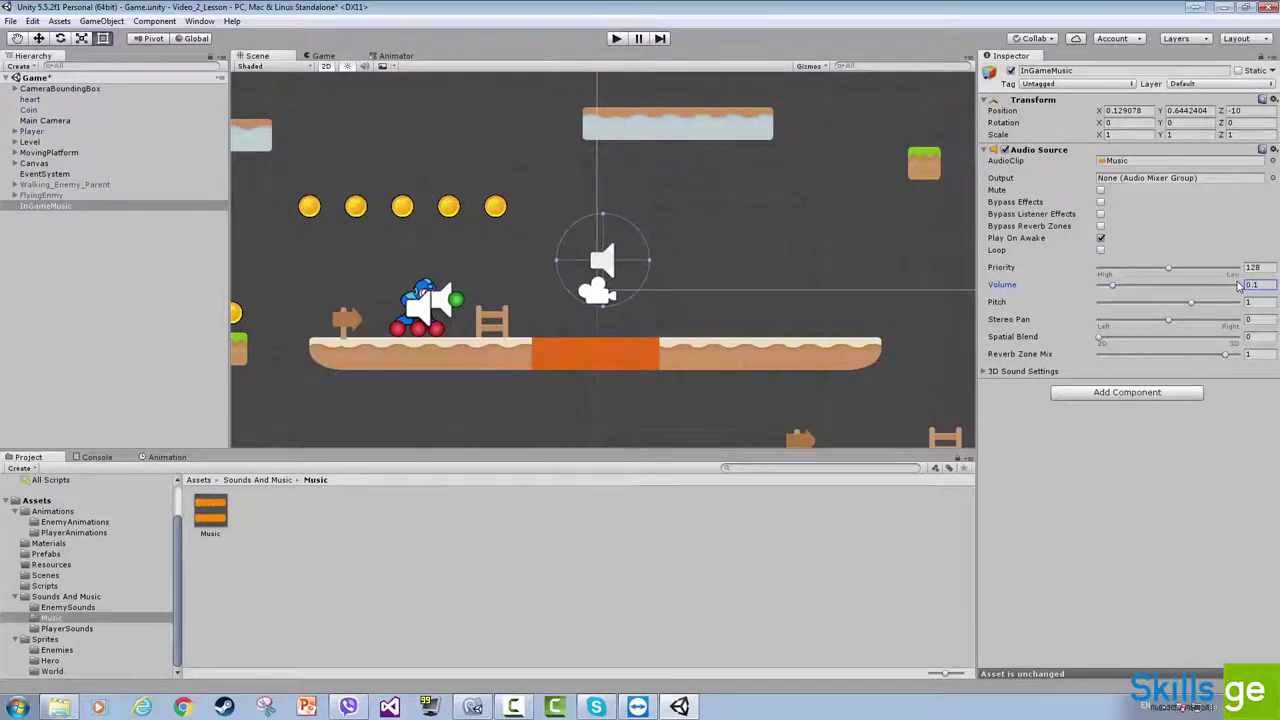
- Play-test the music level while running, jumping, shooting and collecting coins, then stop the game
{"action": "left_click", "coordinate": [618, 38]}
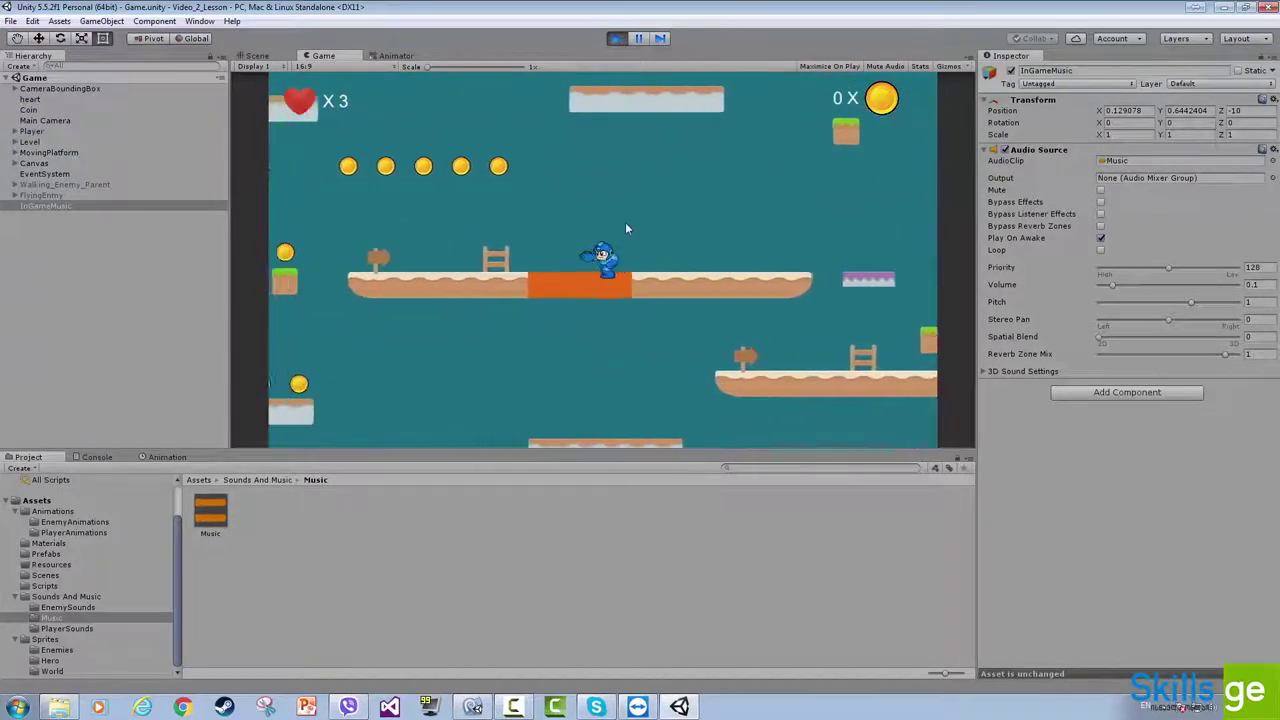
{"action": "key", "text": "Left"}
{"action": "key", "text": "space"}
{"action": "key", "text": "ctrl"}
{"action": "key", "text": "Left"}
{"action": "key", "text": "space"}
{"action": "key", "text": "Right"}
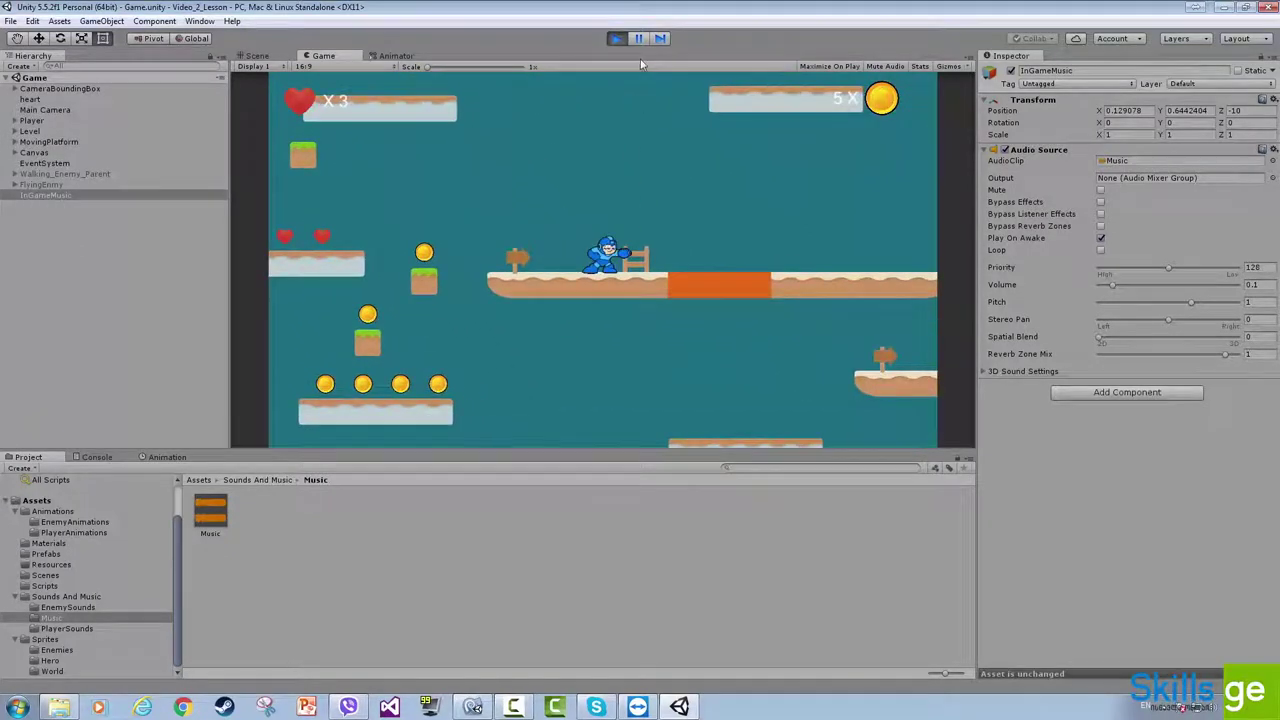
{"action": "key", "text": "Right"}
{"action": "key", "text": "space"}
{"action": "key", "text": "ctrl"}
{"action": "key", "text": "Left"}
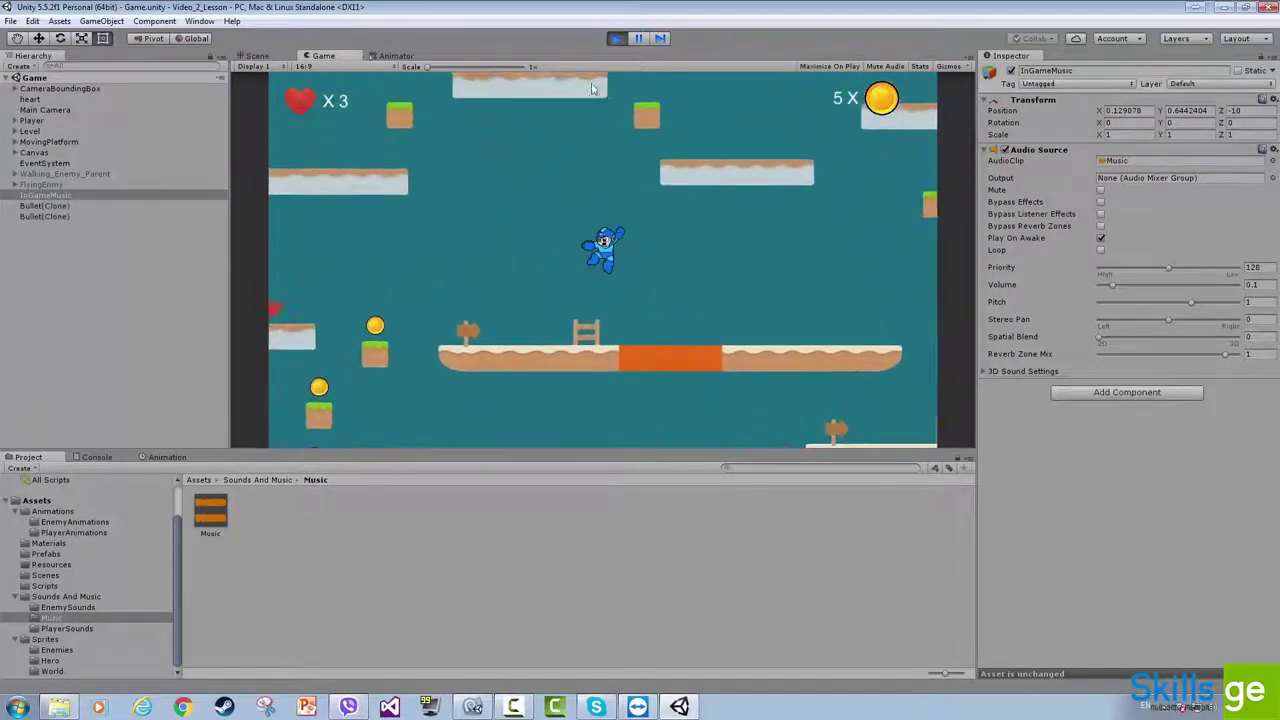
{"action": "key", "text": "Right"}
{"action": "key", "text": "space"}
{"action": "key", "text": "Left"}
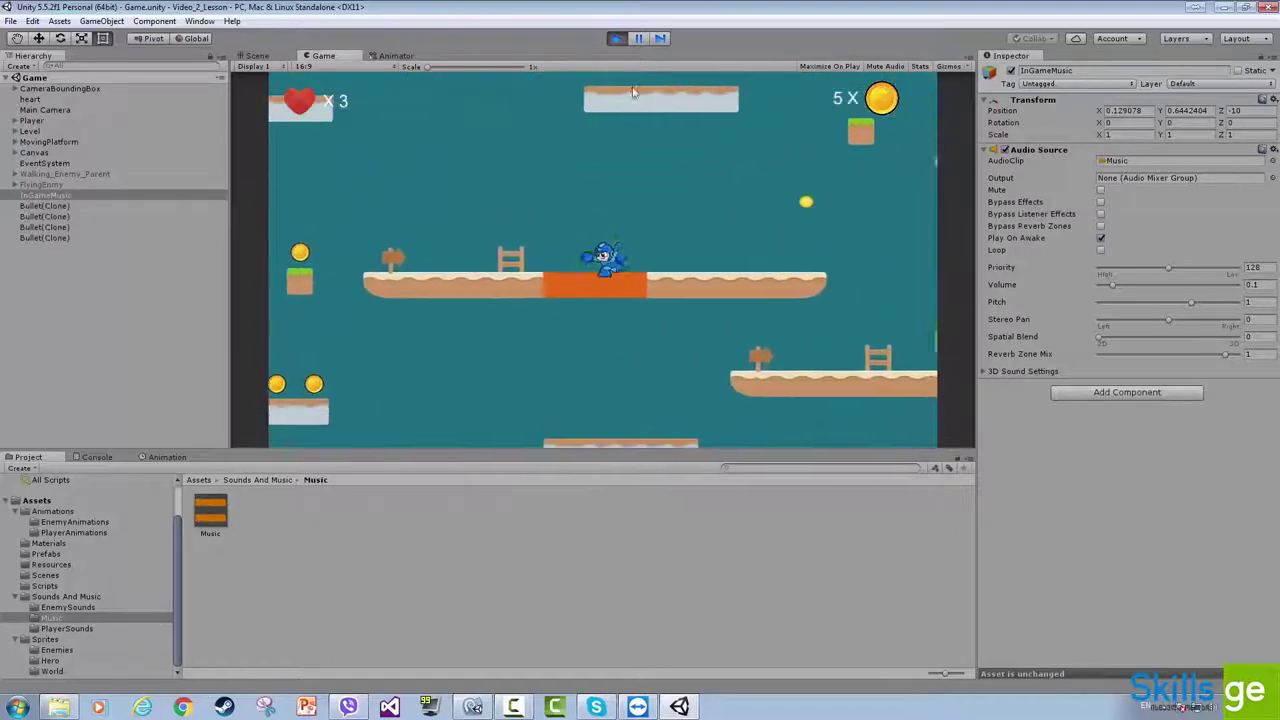
{"action": "left_click", "coordinate": [618, 38]}
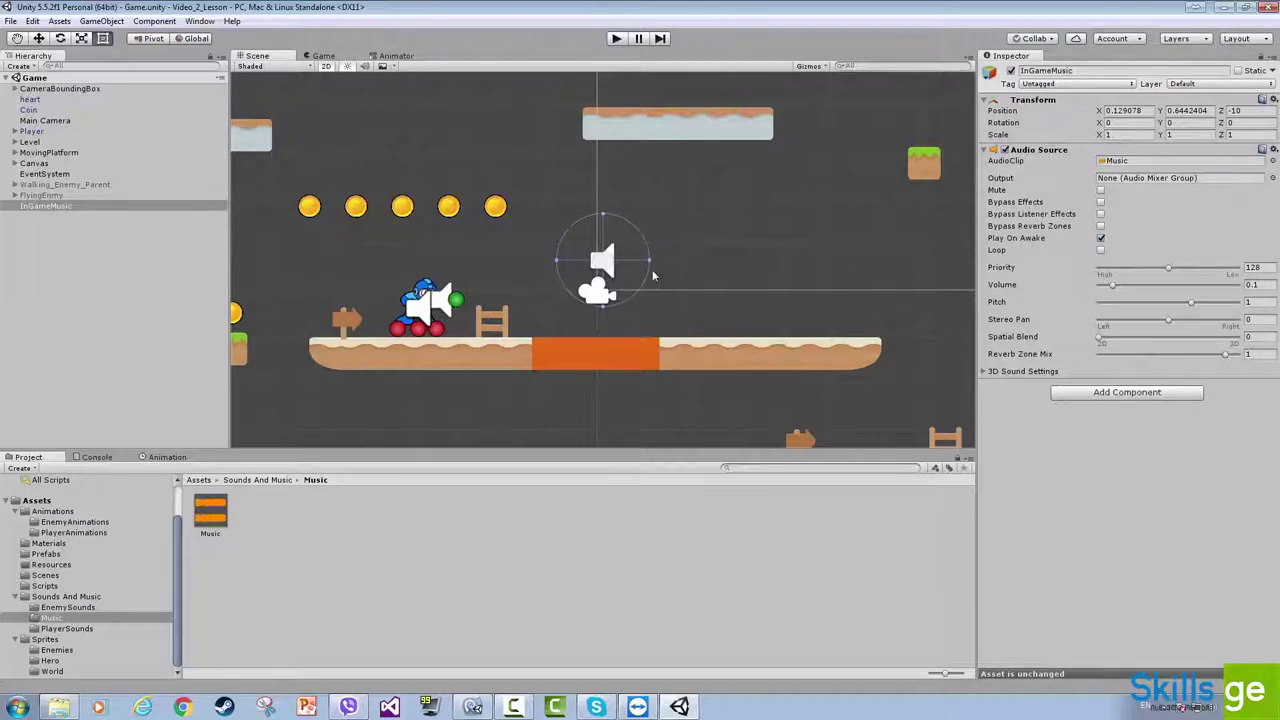
- Check the Music clip's length in its import settings, then enable Loop on the InGameMusic Audio Source
{"action": "left_click", "coordinate": [210, 514]}
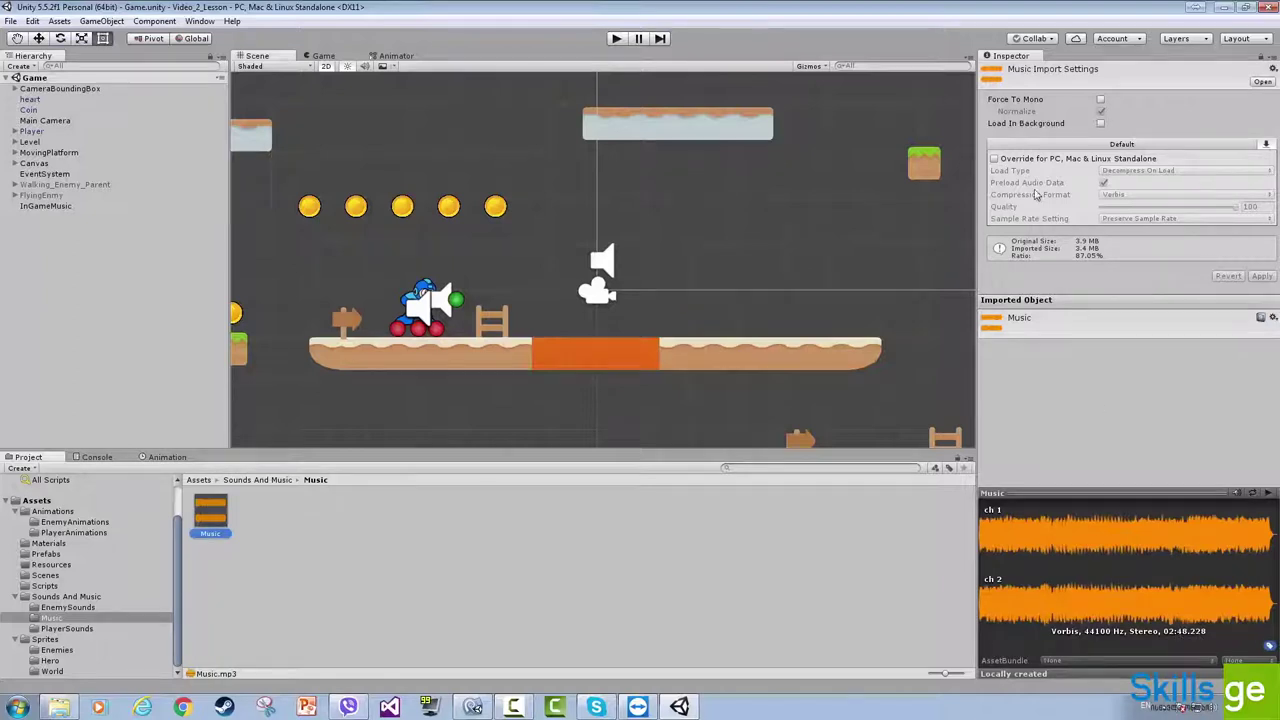
{"action": "left_click", "coordinate": [46, 206]}
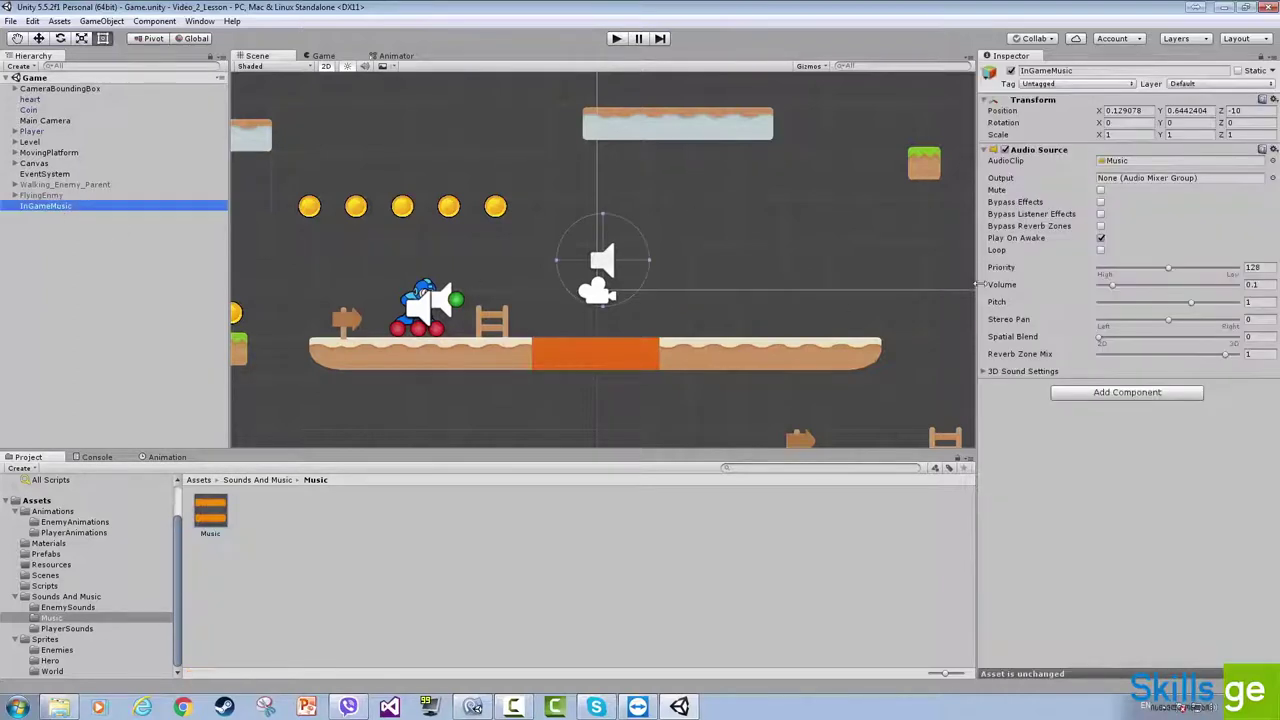
{"action": "left_click", "coordinate": [1101, 251]}
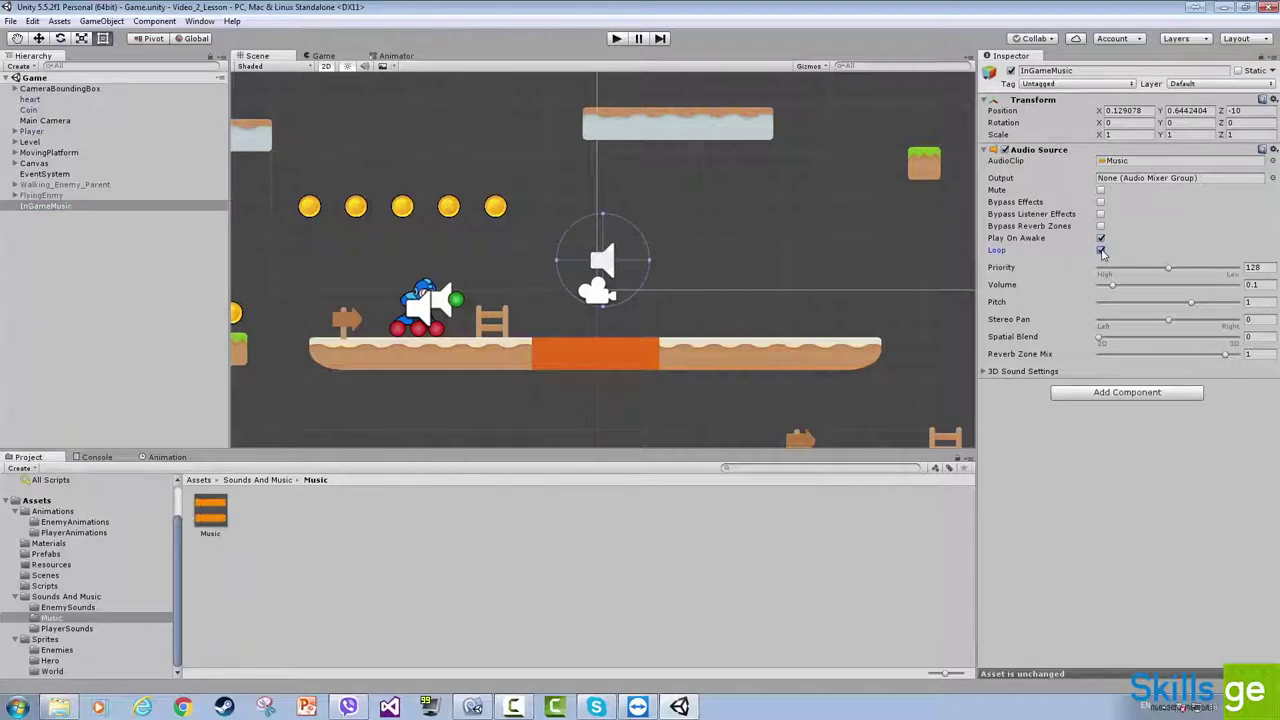
- Play-test the looping background music while running, jumping, shooting and collecting coins, then stop the game
{"action": "left_click", "coordinate": [620, 39]}
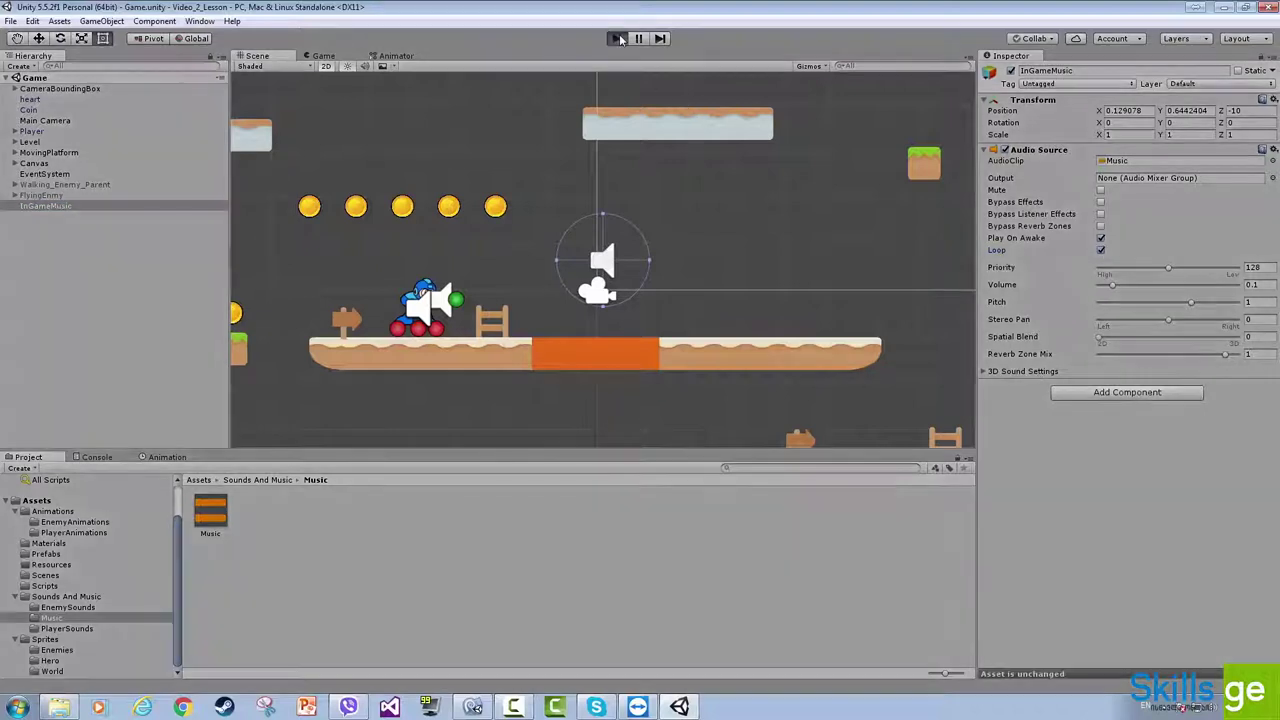
{"action": "key", "text": "space"}
{"action": "key", "text": "Right"}
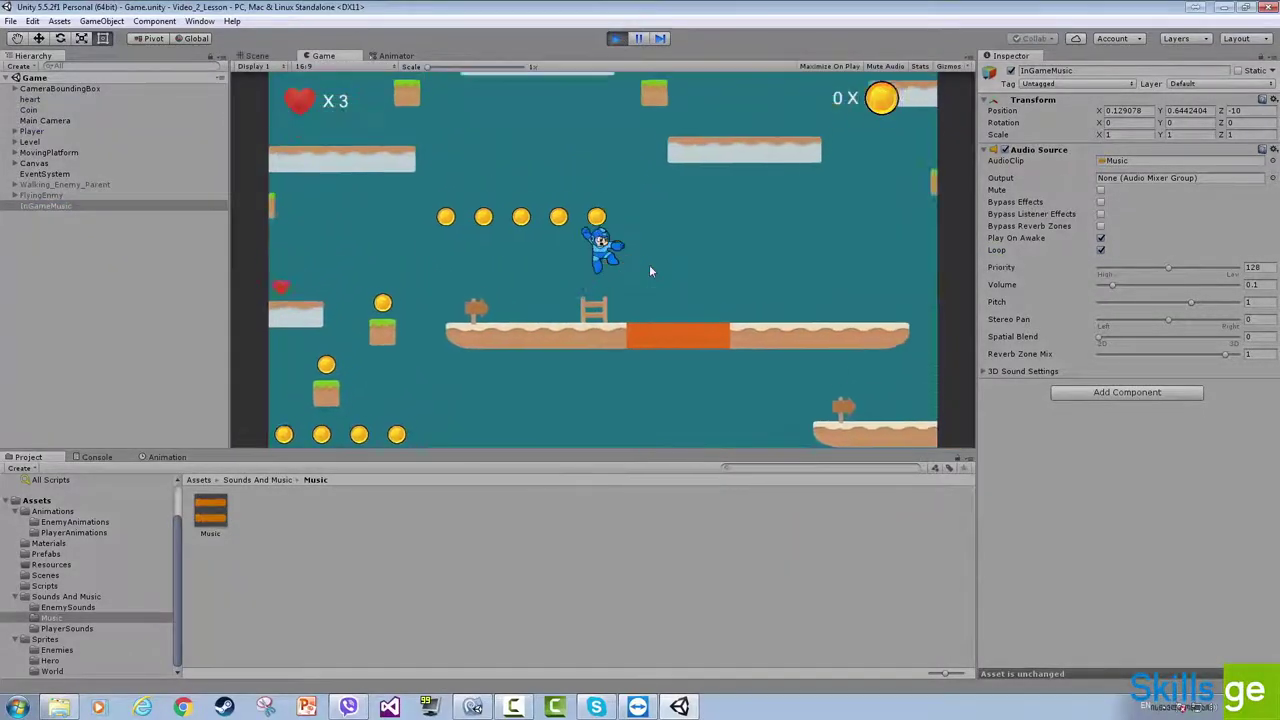
{"action": "key", "text": "Left"}
{"action": "key", "text": "space"}
{"action": "key", "text": "Right"}
{"action": "left_click", "coordinate": [708, 256]}
{"action": "key", "text": "space"}
{"action": "key", "text": "space"}
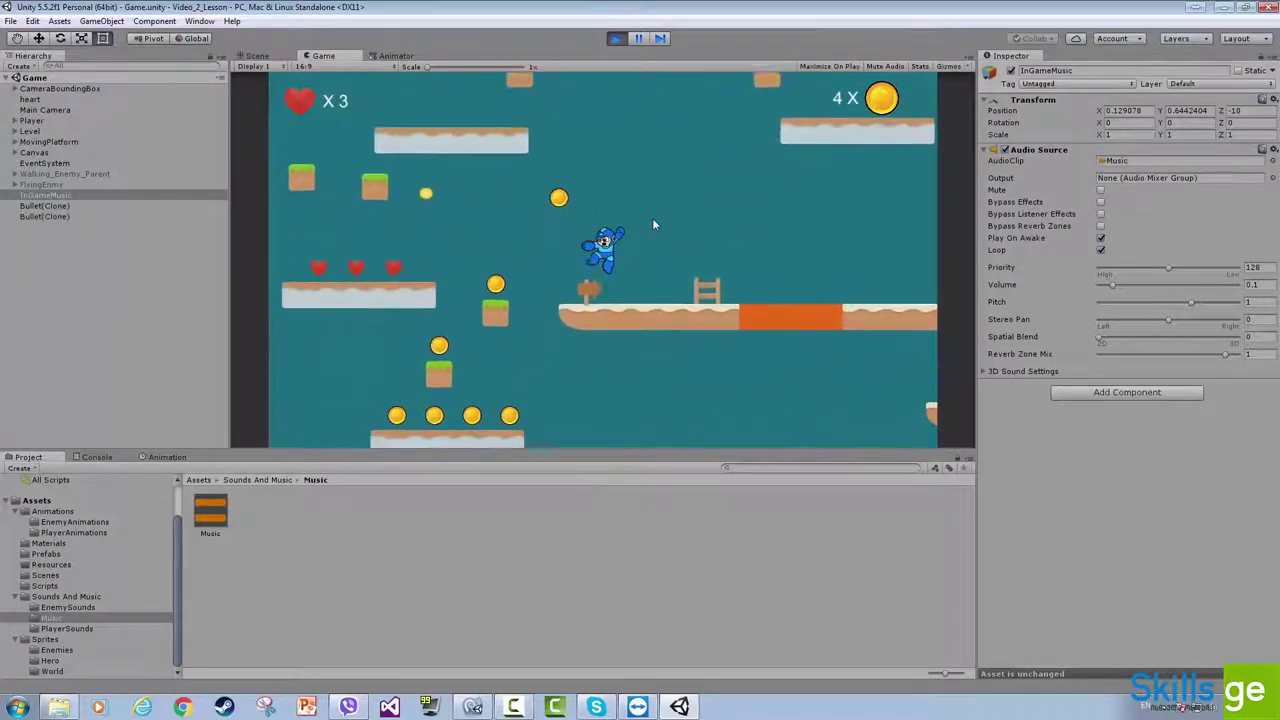
{"action": "left_click", "coordinate": [612, 38]}
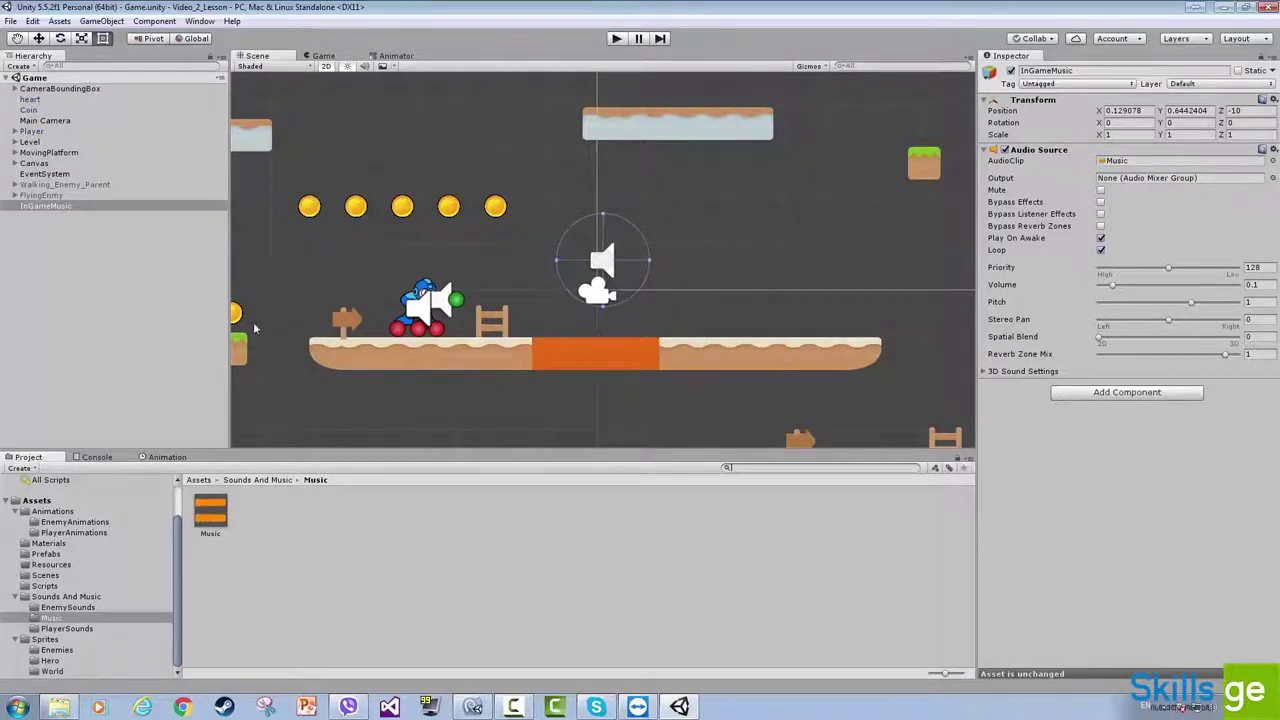
- Inspect the Player's script and its child Weapon, and locate the Weapon Audio Source's assigned clip in the project
{"action": "left_click", "coordinate": [40, 131]}
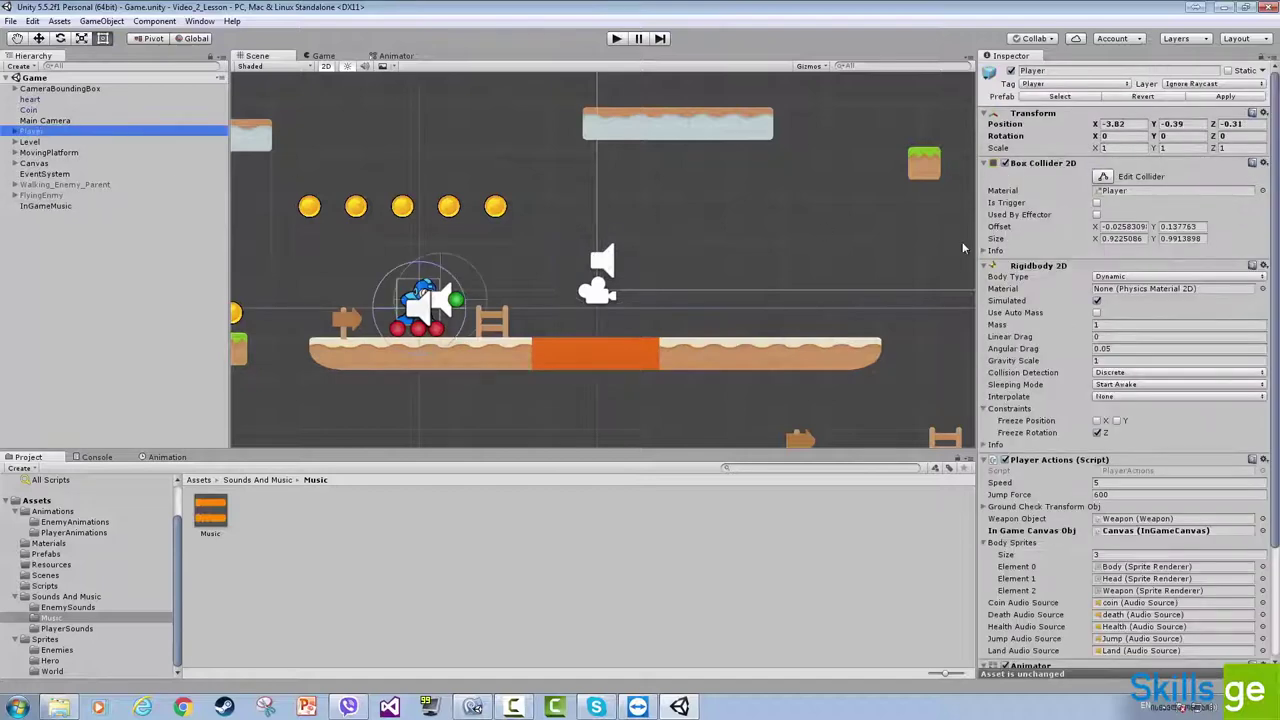
{"action": "scroll", "coordinate": [1020, 462], "scroll_direction": "down", "scroll_amount": 3}
{"action": "left_click", "coordinate": [984, 422]}
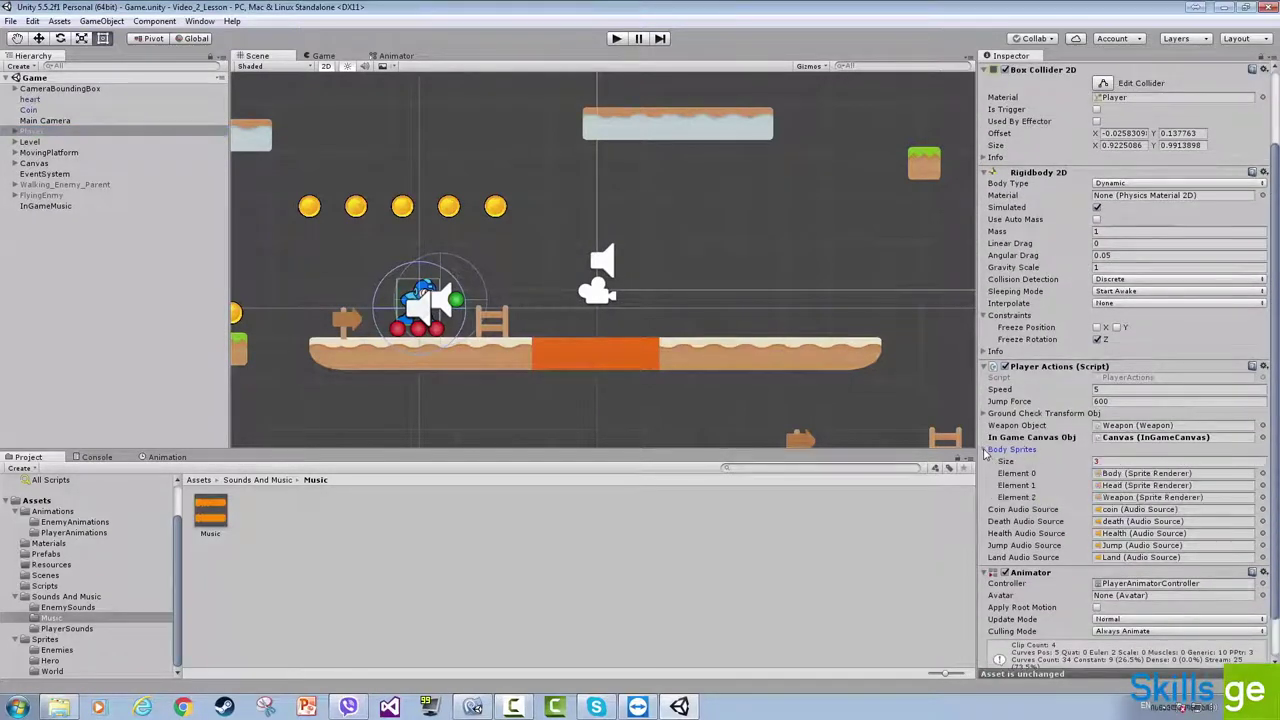
{"action": "left_click", "coordinate": [14, 131]}
{"action": "left_click", "coordinate": [44, 163]}
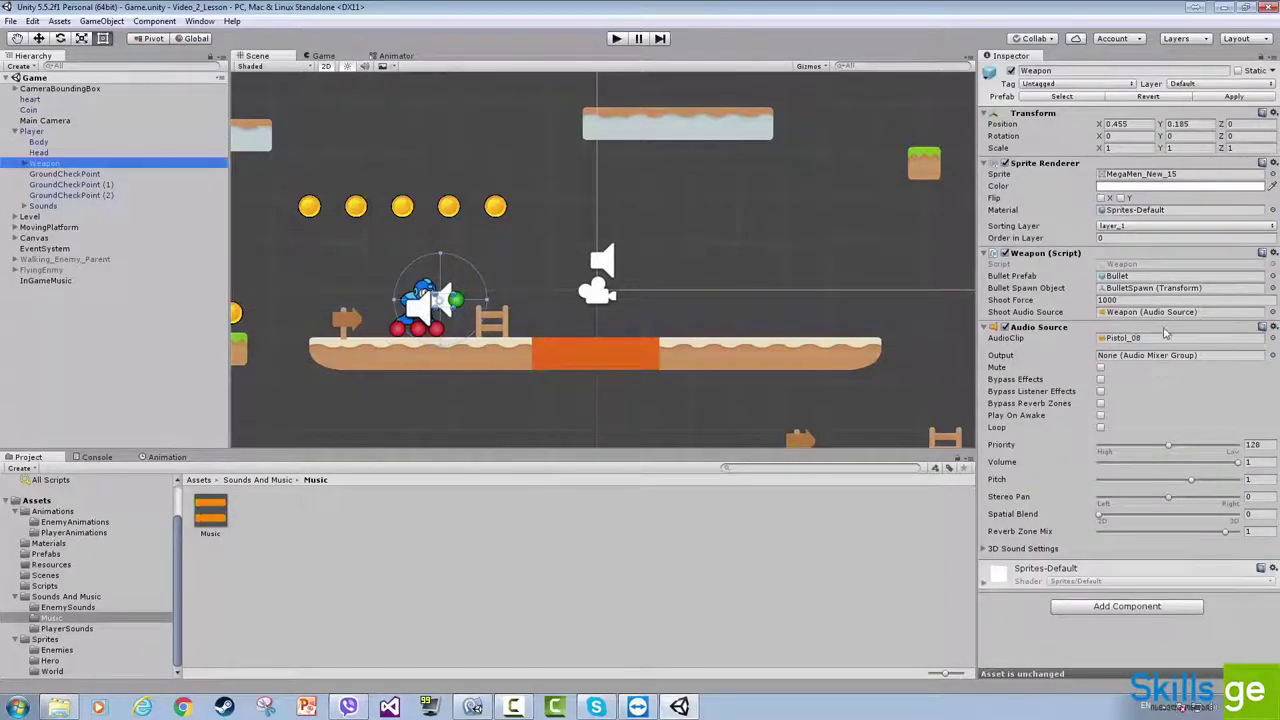
{"action": "left_click", "coordinate": [1132, 344]}
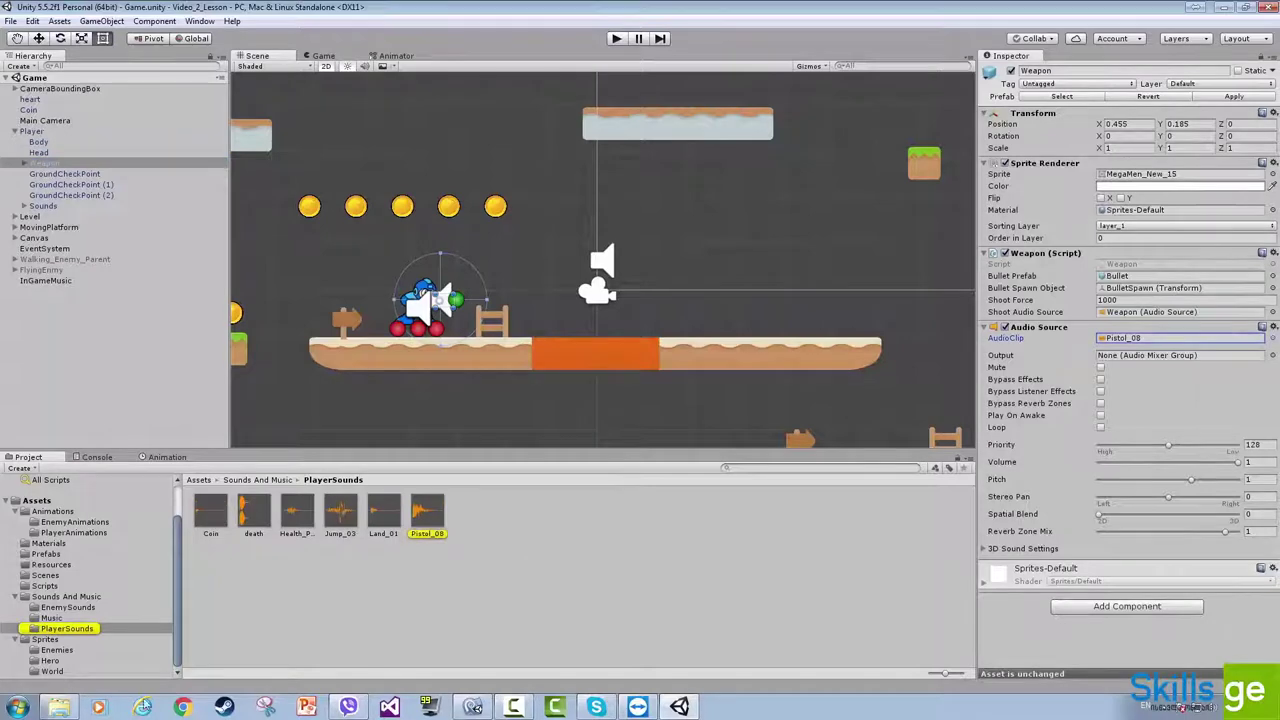
- Import the Pistol sound folder from the Desktop into PlayerSounds and open it in the project
{"action": "left_click", "coordinate": [59, 707]}
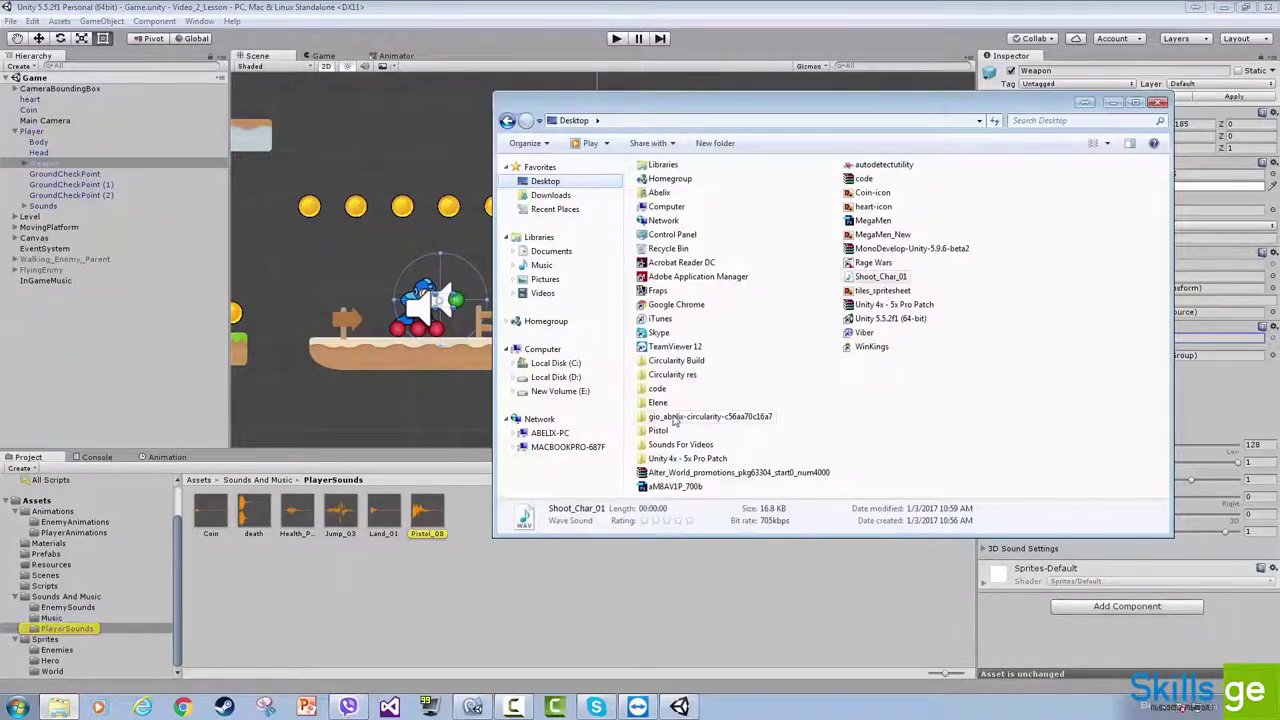
{"action": "left_click_drag", "start_coordinate": [658, 430], "coordinate": [495, 580]}
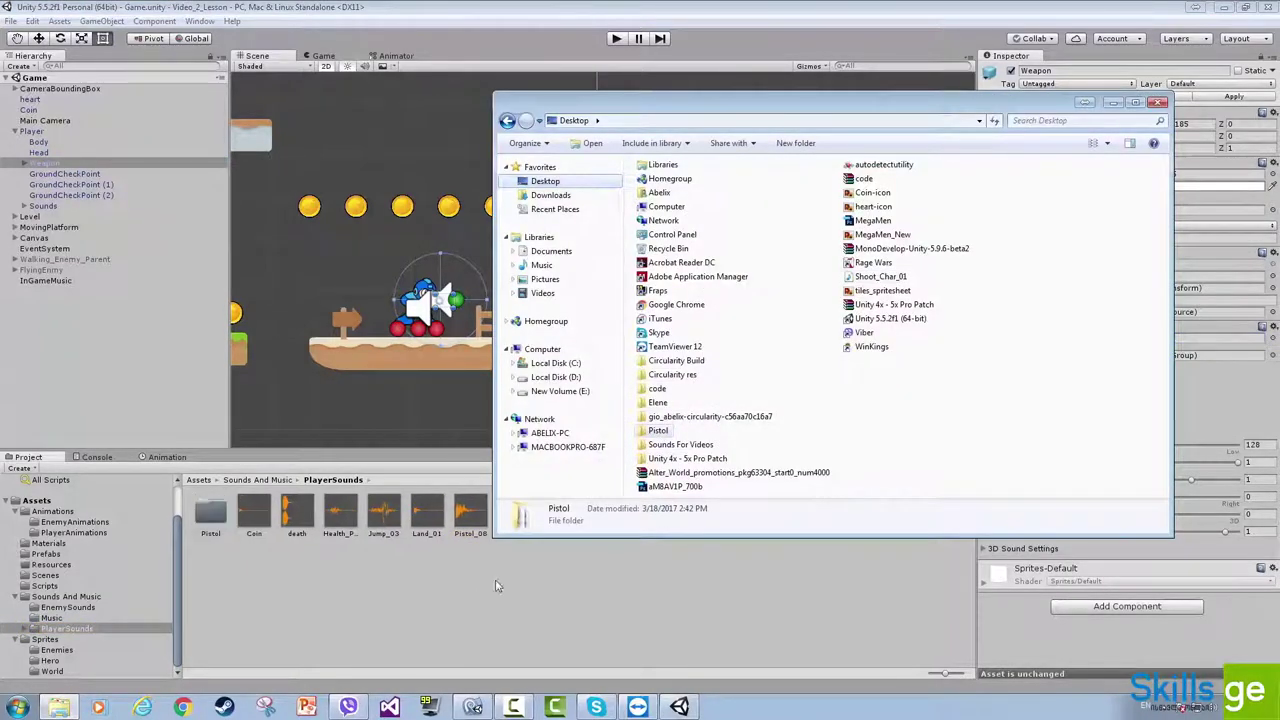
{"action": "left_click", "coordinate": [210, 512]}
{"action": "double_click", "coordinate": [210, 512]}
- Preview the pistol sounds one after another, from Pistol_02 through Pistol_07
{"action": "left_click", "coordinate": [210, 512]}
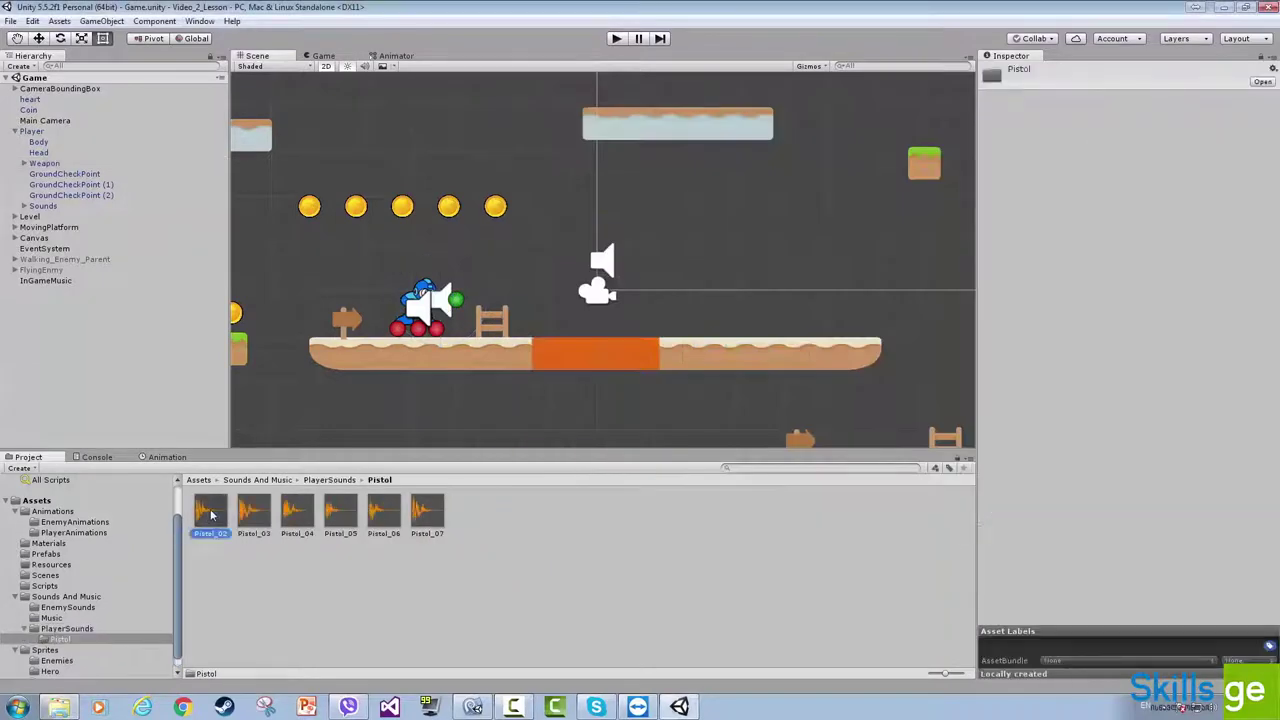
{"action": "left_click", "coordinate": [1269, 493]}
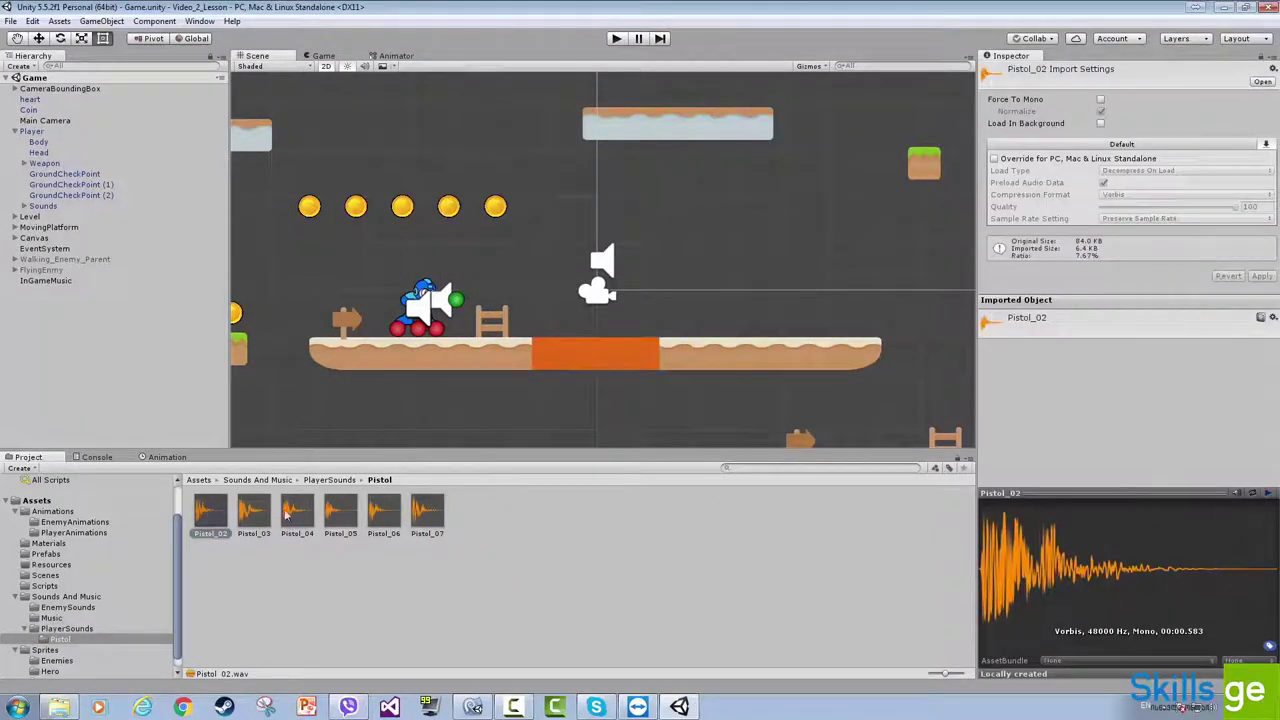
{"action": "key", "text": "Right"}
{"action": "left_click", "coordinate": [1264, 499]}
{"action": "key", "text": "Right"}
{"action": "left_click", "coordinate": [1265, 495]}
{"action": "key", "text": "Right"}
{"action": "left_click", "coordinate": [1269, 494]}
{"action": "key", "text": "Right"}
{"action": "left_click", "coordinate": [1264, 494]}
{"action": "key", "text": "Right"}
{"action": "left_click", "coordinate": [1267, 495]}
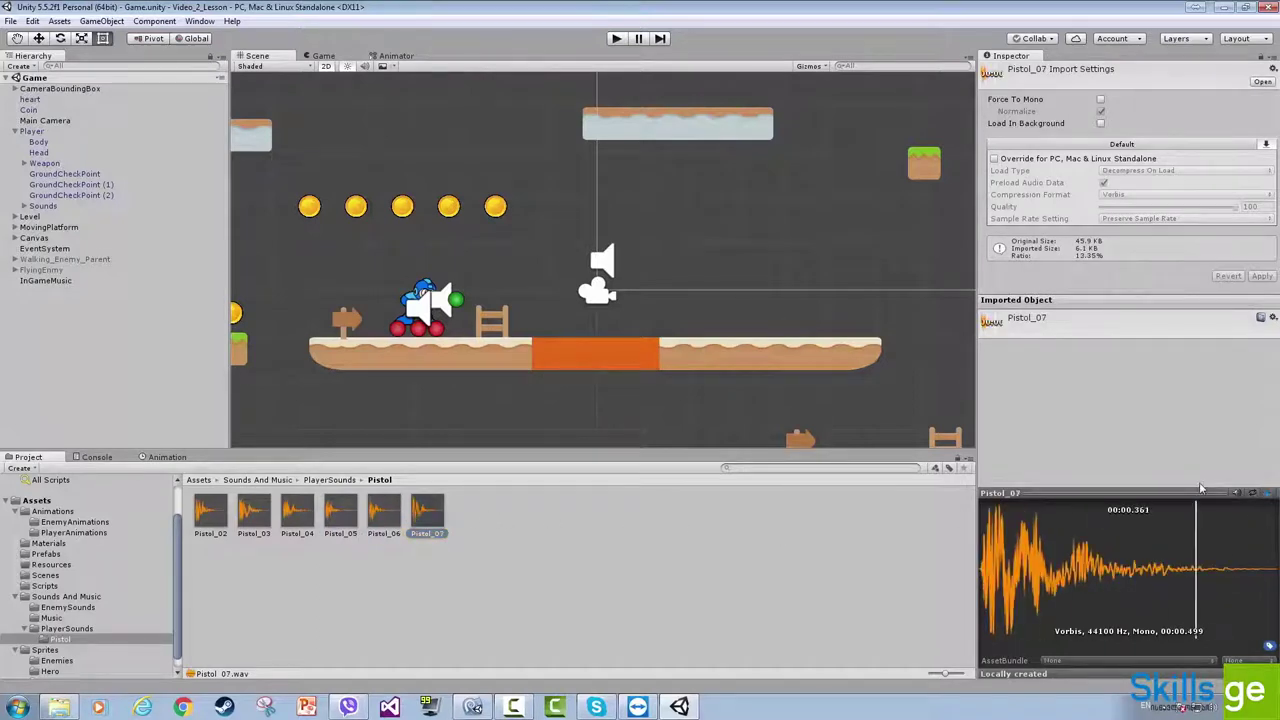
- Declare a public AudioClip array named pistolAudioClips below shootAudioSource in the Weapon script, save it and return to Unity
{"action": "left_click", "coordinate": [42, 163]}
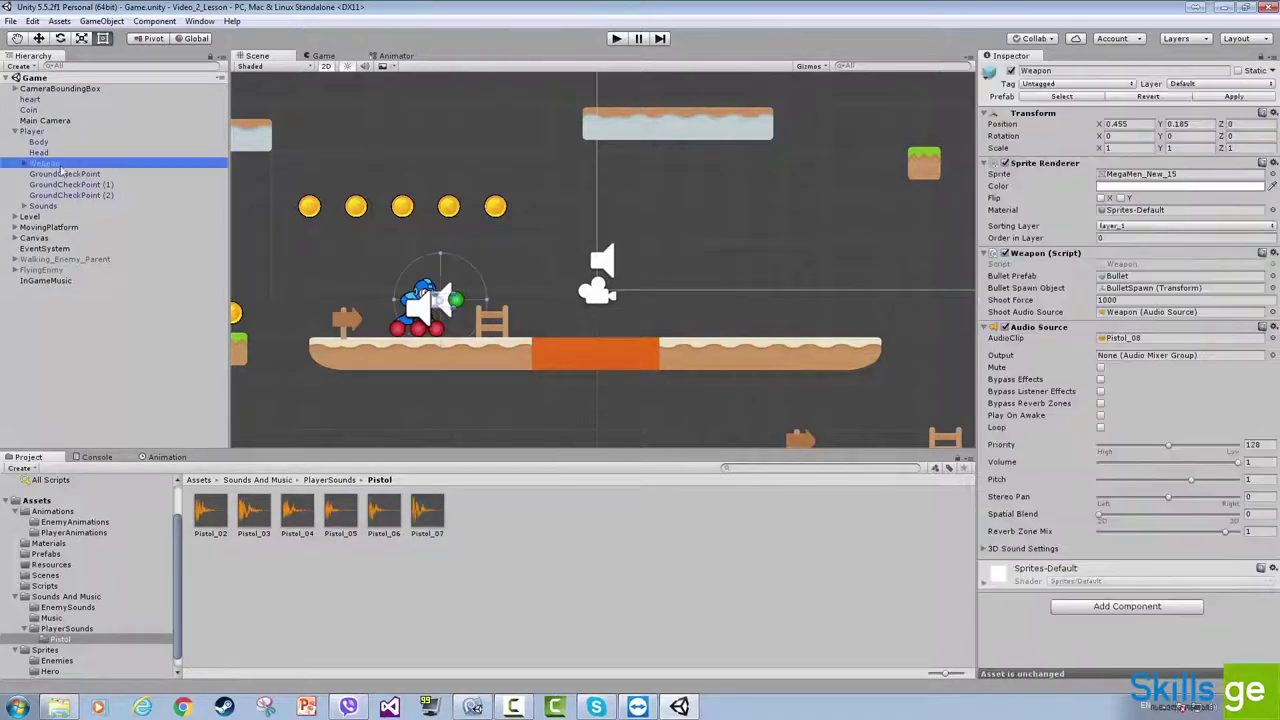
{"action": "left_click", "coordinate": [1130, 264]}
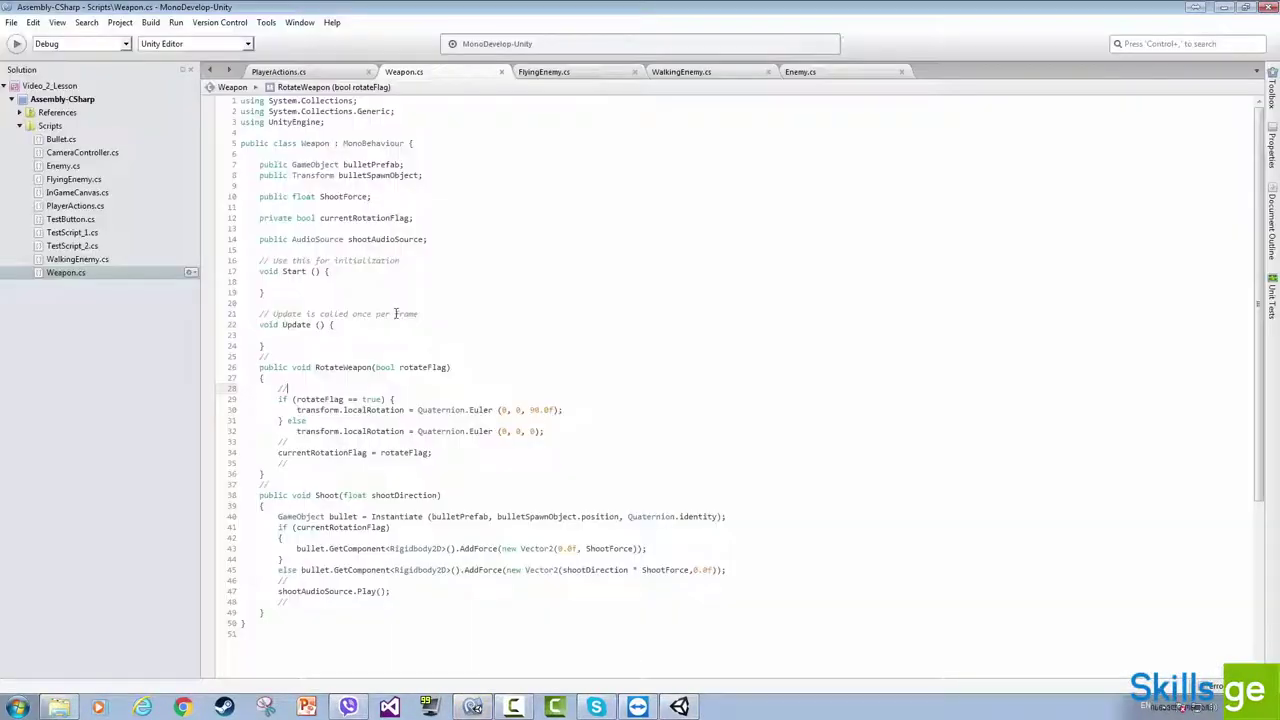
{"action": "left_click", "coordinate": [355, 247]}
{"action": "key", "text": "Return"}
{"action": "key", "text": "Return"}
{"action": "type", "text": "public Audiop"}
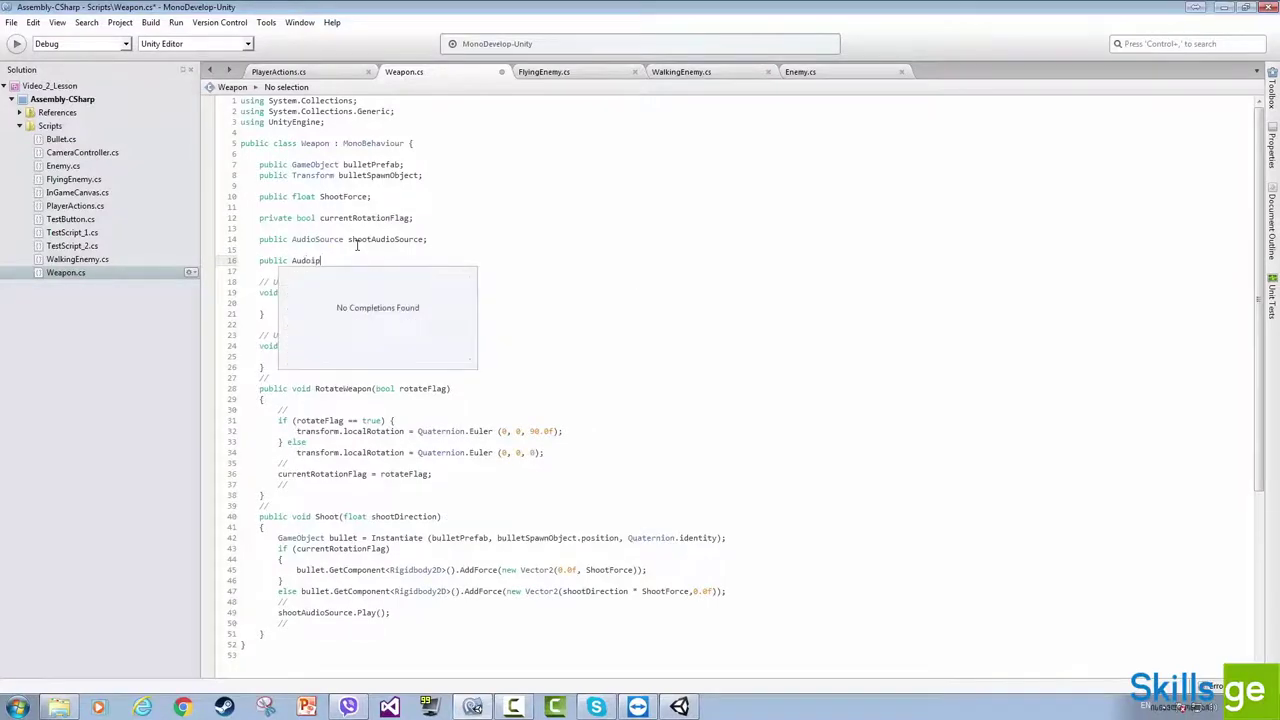
{"action": "key", "text": "BackSpace"}
{"action": "type", "text": "Clip"}
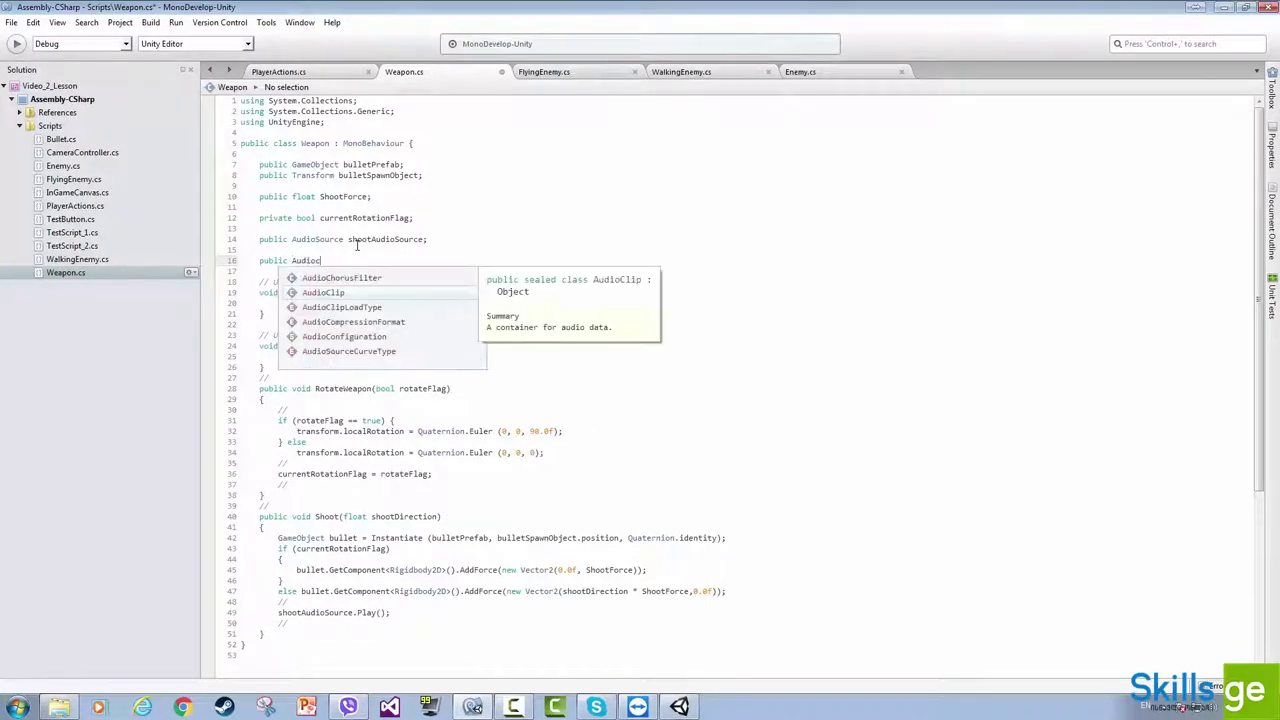
{"action": "type", "text": " []pistol"}
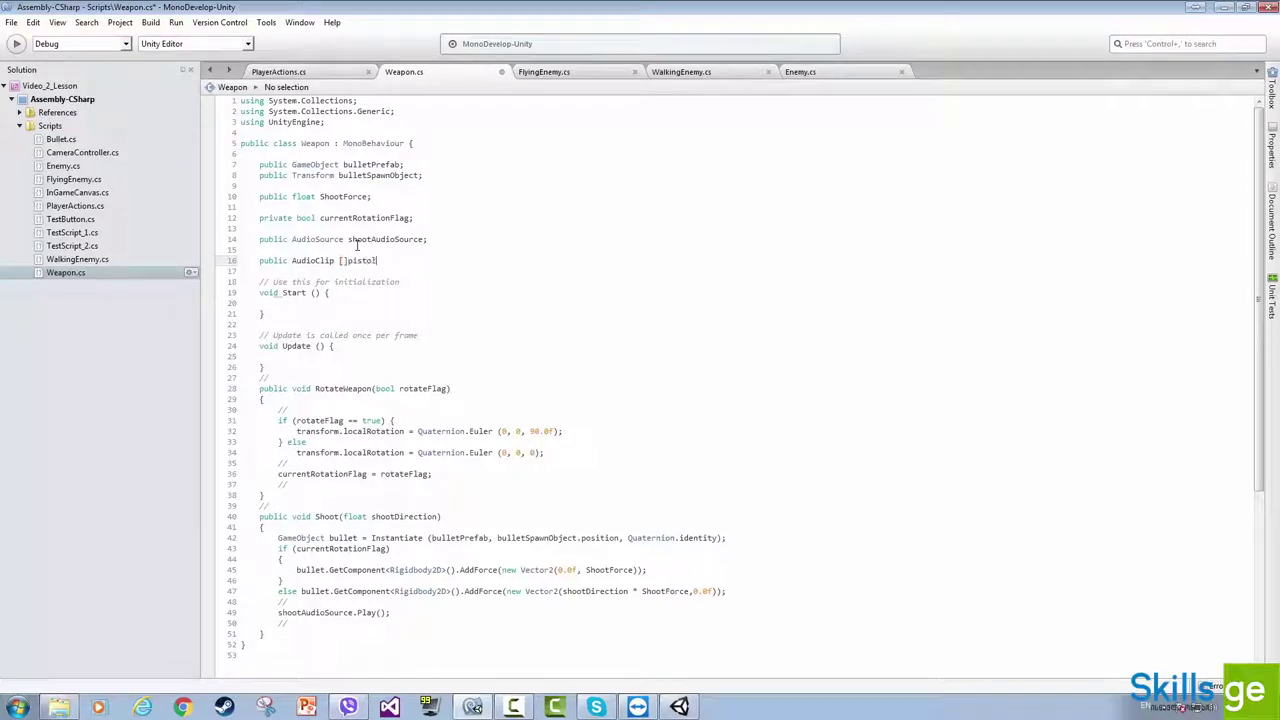
{"action": "type", "text": "AudioClips;"}
{"action": "key", "text": "ctrl+s"}
{"action": "key", "text": "alt+Tab"}
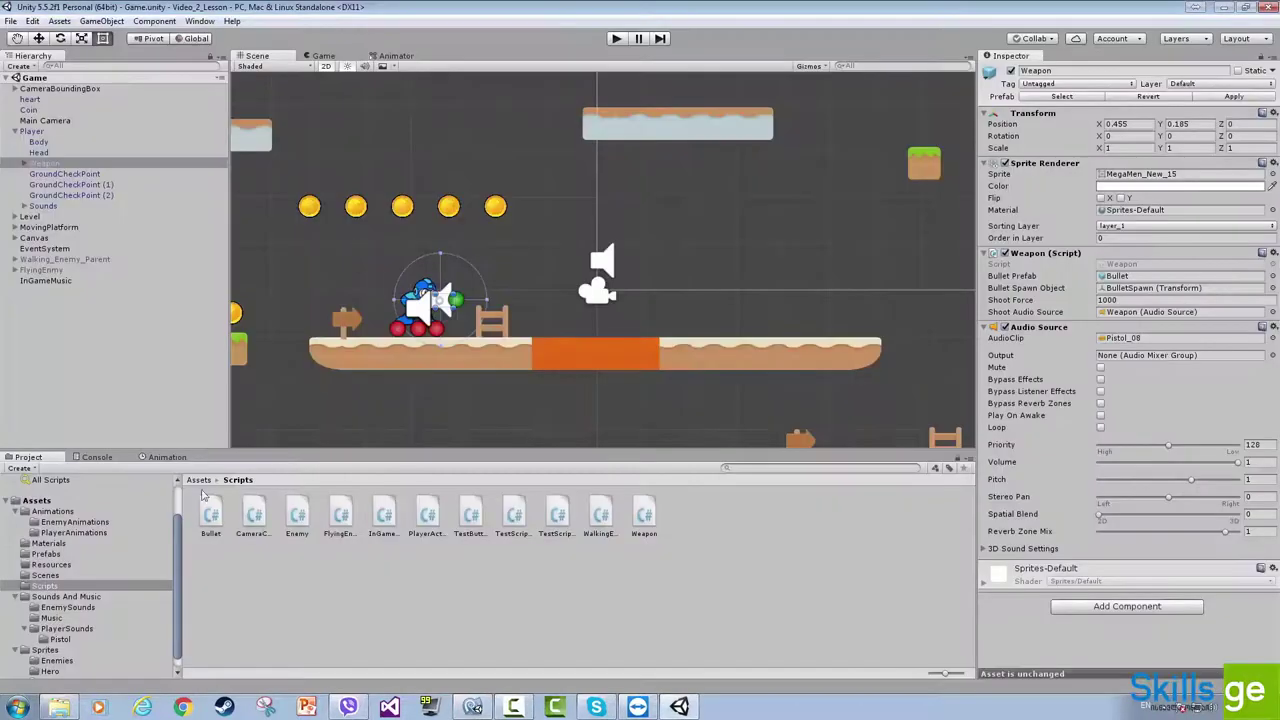
- Size the Weapon's Pistol Audio Clips array to 6 and assign Pistol_02 through Pistol_07 to Elements 0 to 5 in order
{"action": "left_click", "coordinate": [70, 638]}
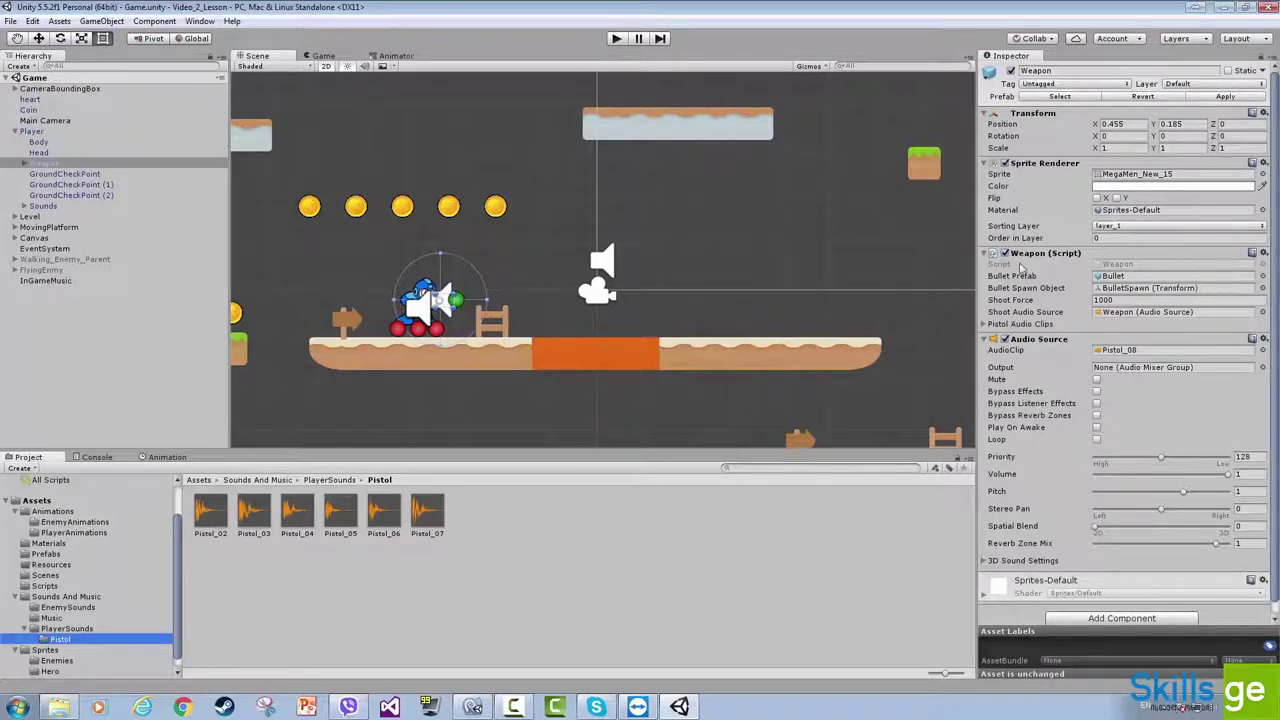
{"action": "left_click", "coordinate": [987, 323]}
{"action": "left_click", "coordinate": [1137, 335]}
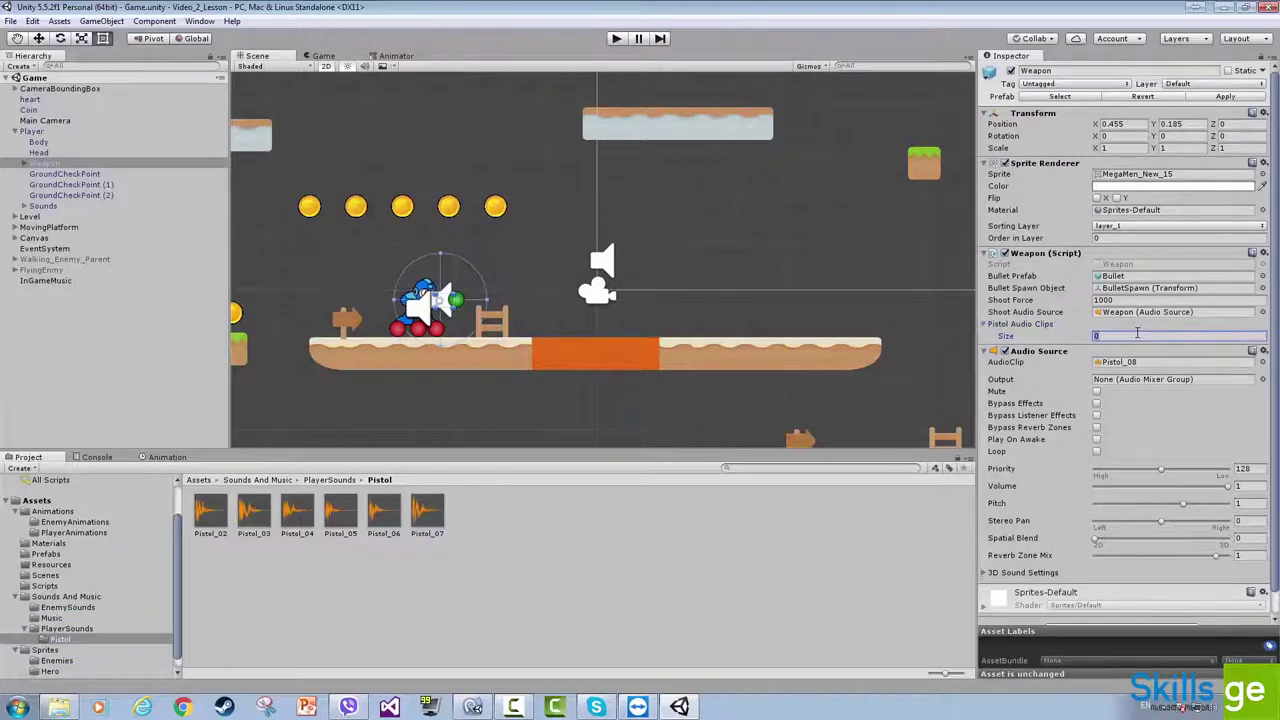
{"action": "key", "text": "Return"}
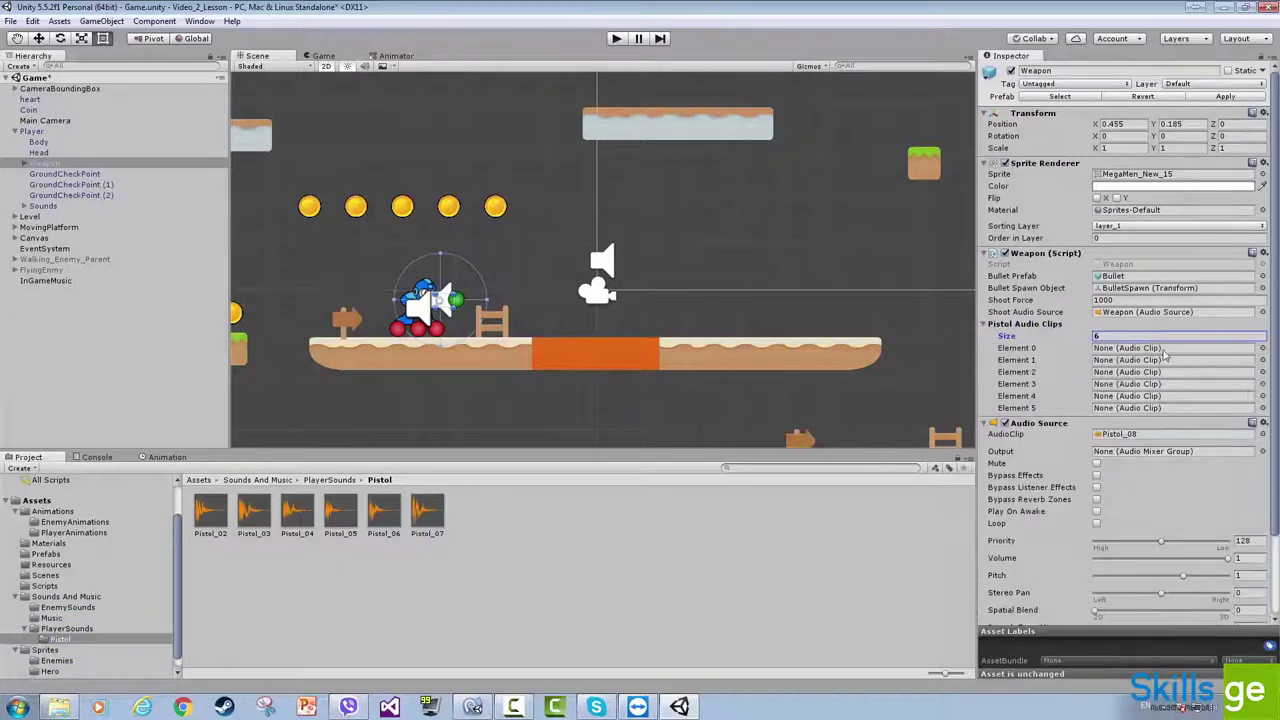
{"action": "left_click_drag", "start_coordinate": [210, 513], "coordinate": [1150, 348]}
{"action": "left_click_drag", "start_coordinate": [262, 516], "coordinate": [1150, 360]}
{"action": "left_click_drag", "start_coordinate": [297, 513], "coordinate": [1140, 372]}
{"action": "left_click_drag", "start_coordinate": [340, 513], "coordinate": [1140, 384]}
{"action": "left_click_drag", "start_coordinate": [384, 514], "coordinate": [1132, 398]}
{"action": "left_click_drag", "start_coordinate": [427, 515], "coordinate": [1140, 408]}
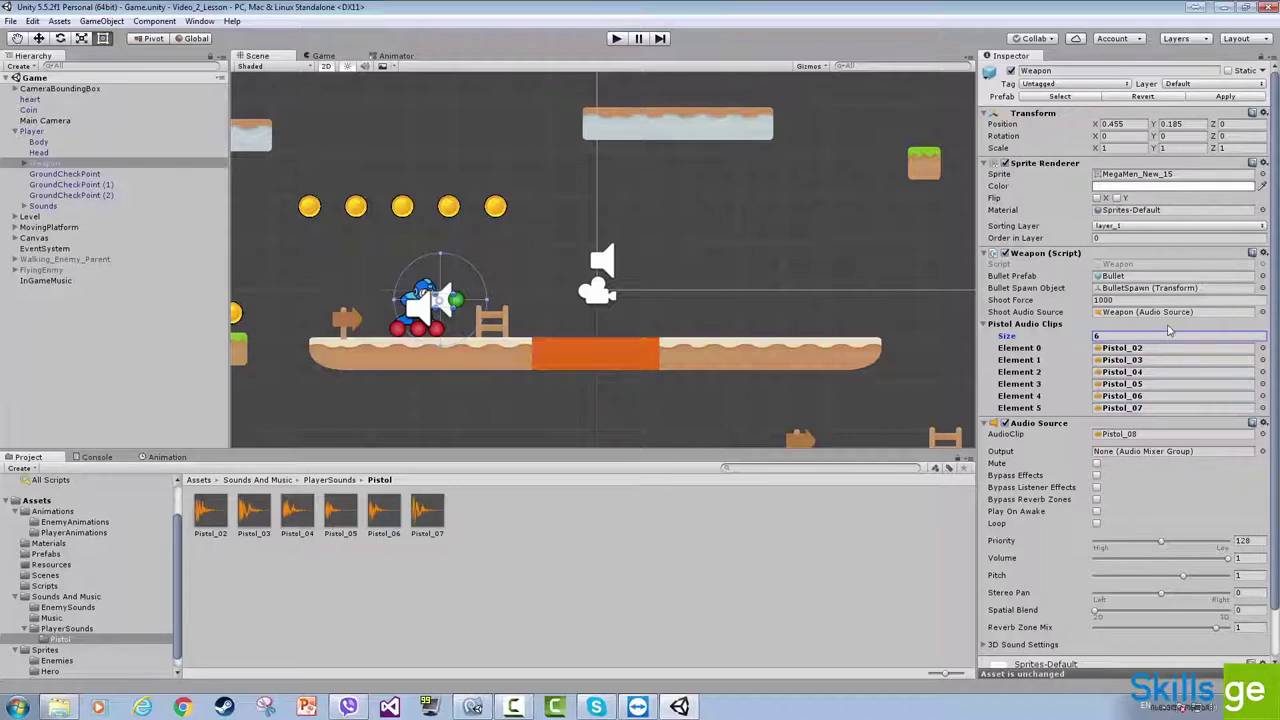
- Increase the Pistol Audio Clips array size to 7 and assign Pistol_08 from PlayerSounds to Element 6
{"action": "left_click", "coordinate": [1148, 313]}
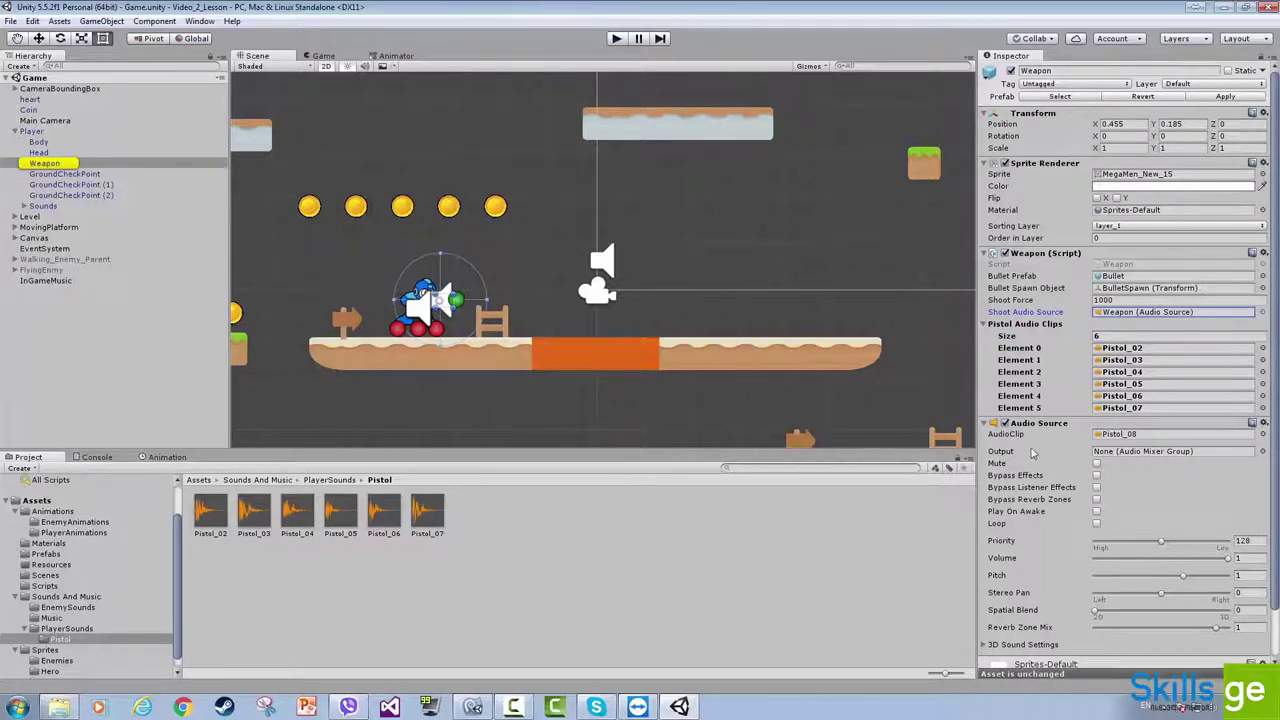
{"action": "left_click", "coordinate": [1120, 337]}
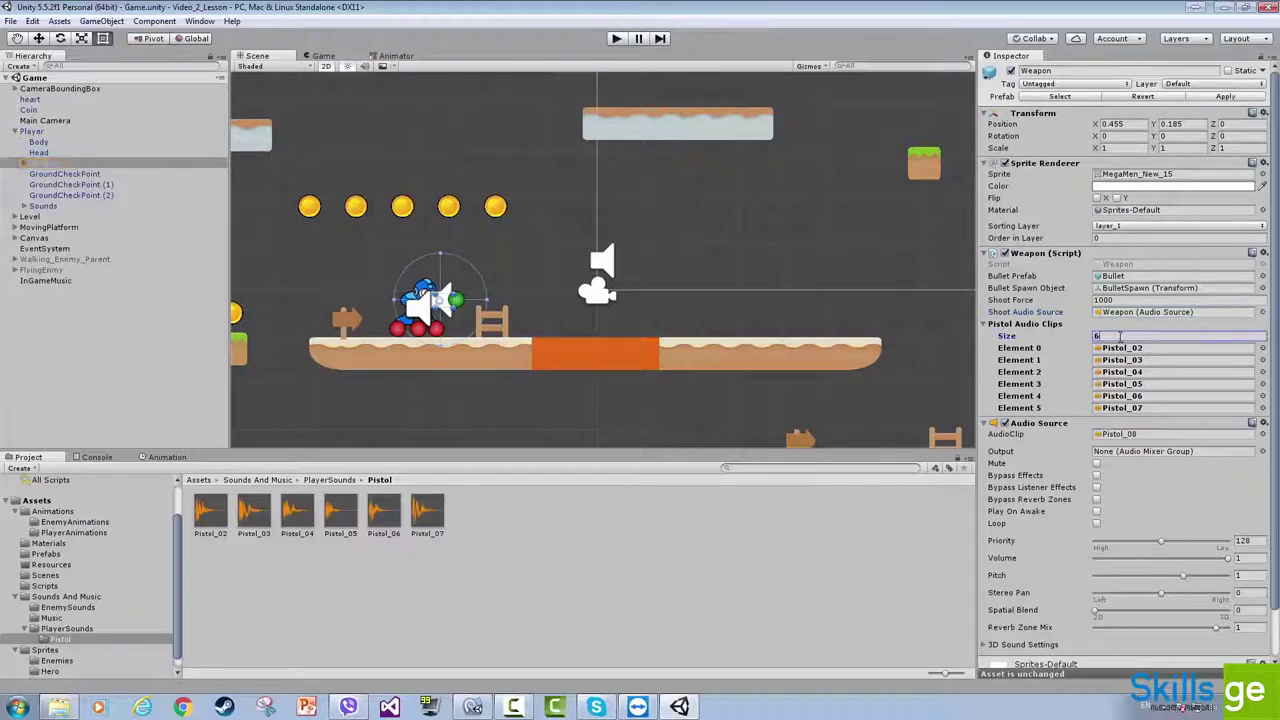
{"action": "left_click", "coordinate": [1132, 435]}
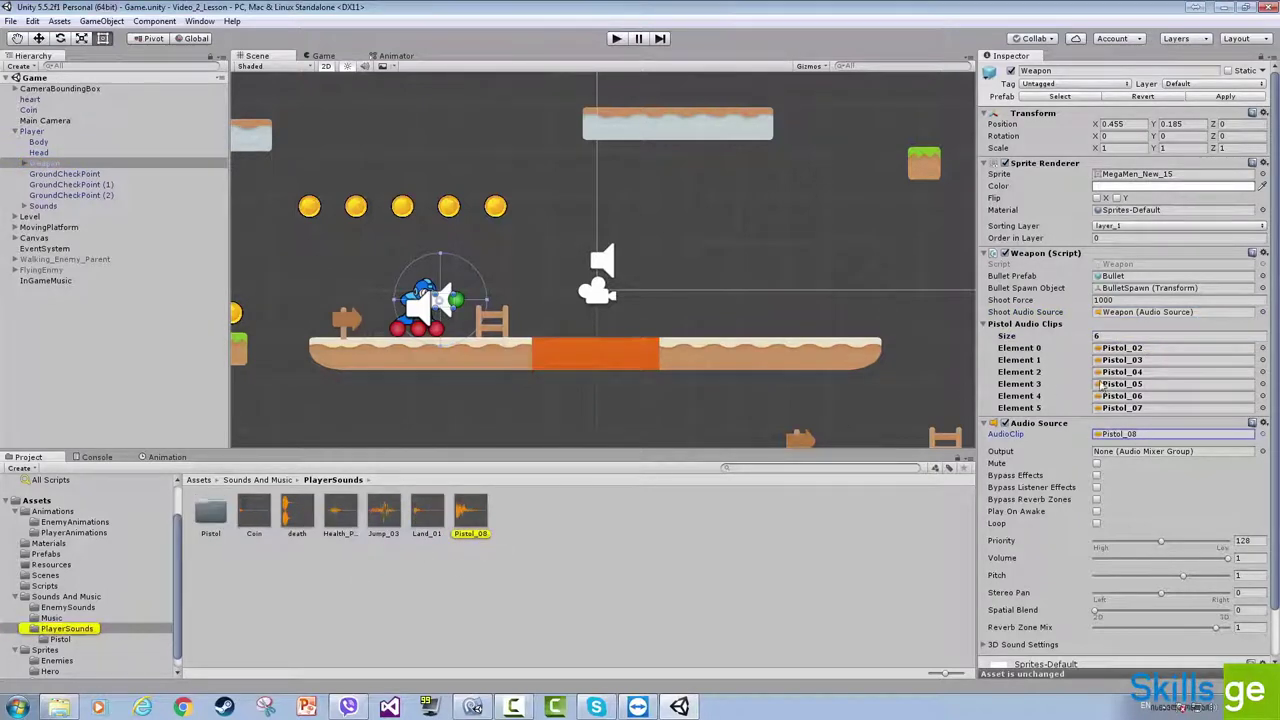
{"action": "left_click", "coordinate": [1127, 337]}
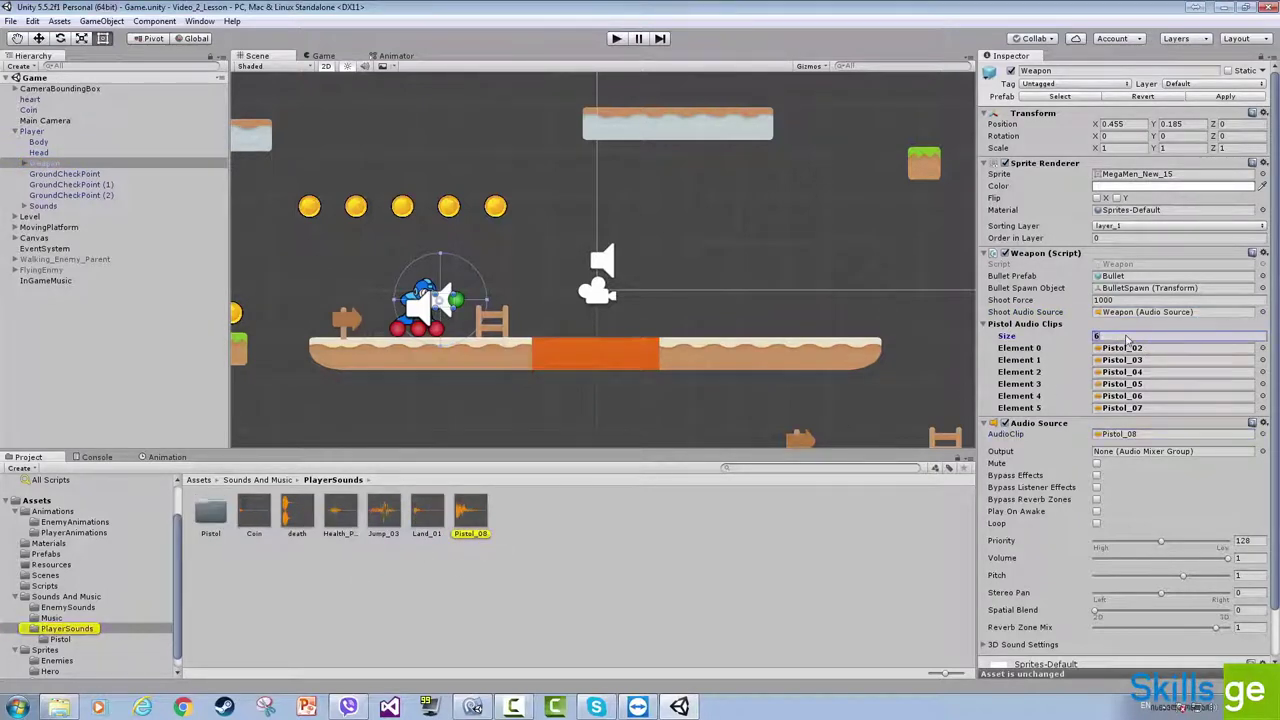
{"action": "type", "text": "7"}
{"action": "key", "text": "Return"}
{"action": "left_click", "coordinate": [1135, 446]}
{"action": "left_click_drag", "start_coordinate": [470, 512], "coordinate": [1162, 420]}
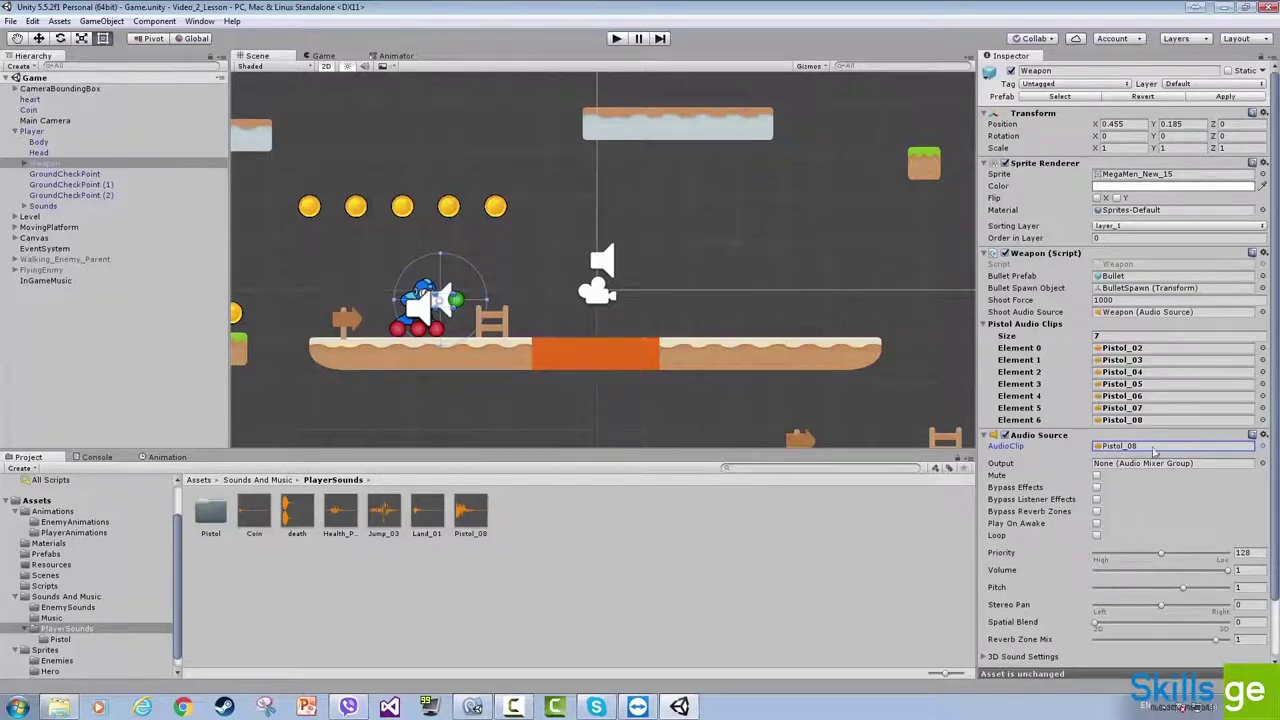
- Set the Weapon Audio Source's AudioClip to None and apply the changes to the prefab
{"action": "left_click", "coordinate": [1262, 446]}
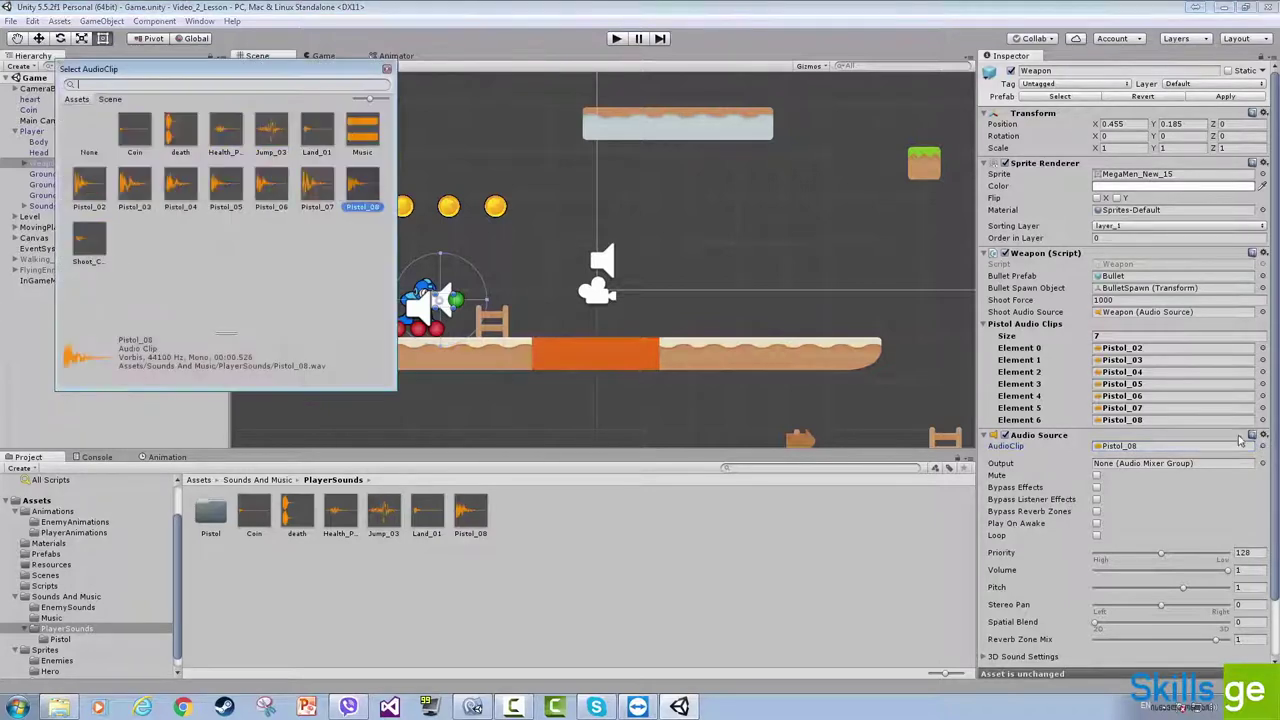
{"action": "double_click", "coordinate": [88, 134]}
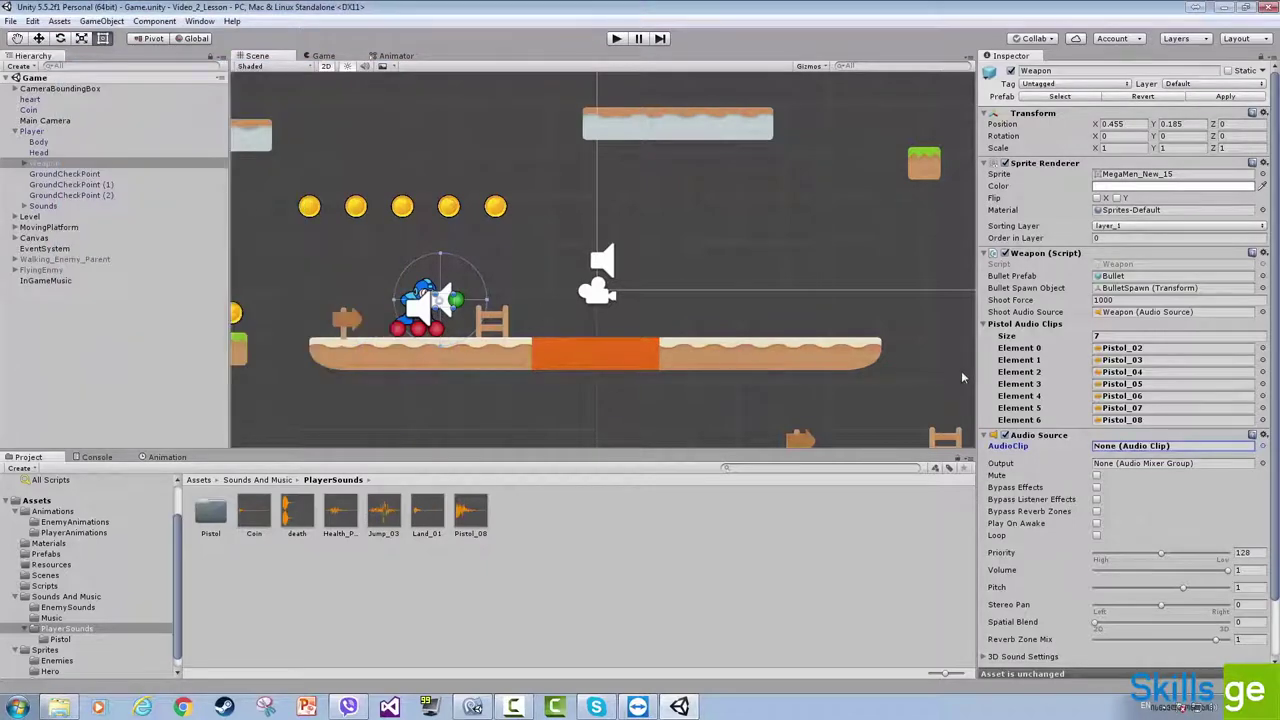
{"action": "left_click", "coordinate": [1225, 97]}
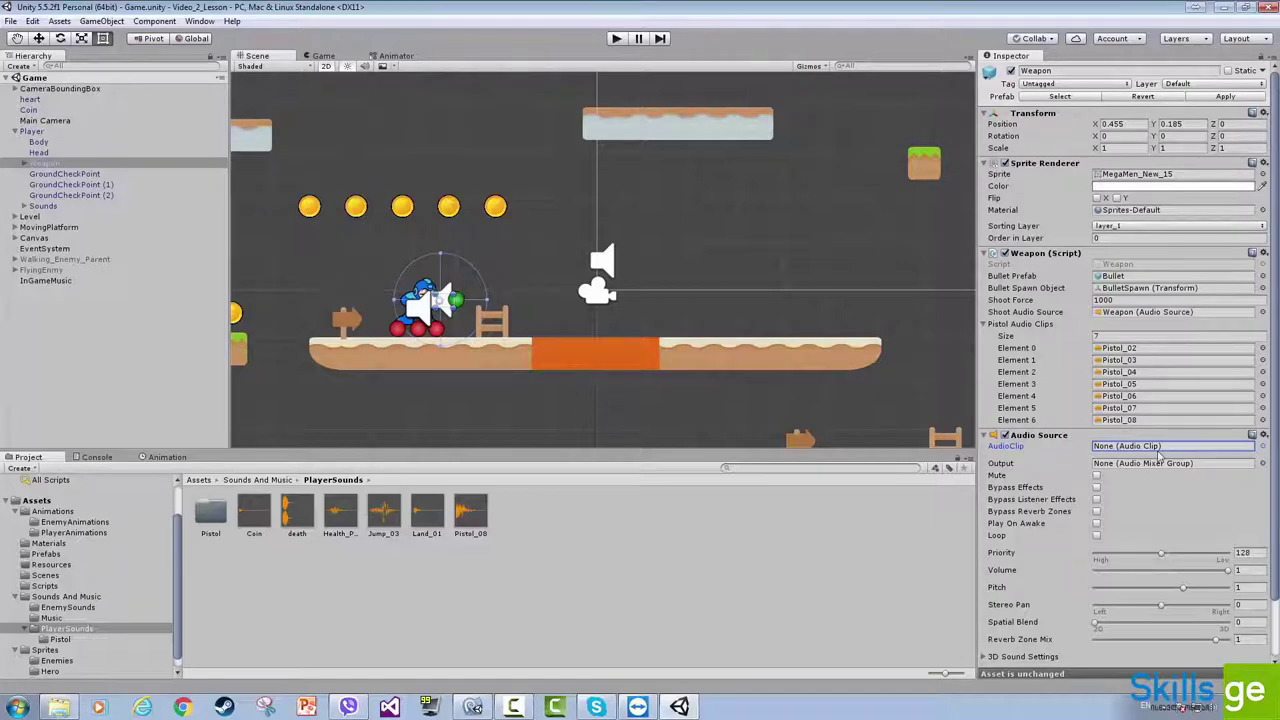
- In the Weapon script's Shoot method, replace the shootAudioSource.Play call with the start of an assignment to shootAudioSource.clip
{"action": "key", "text": "alt+Tab"}
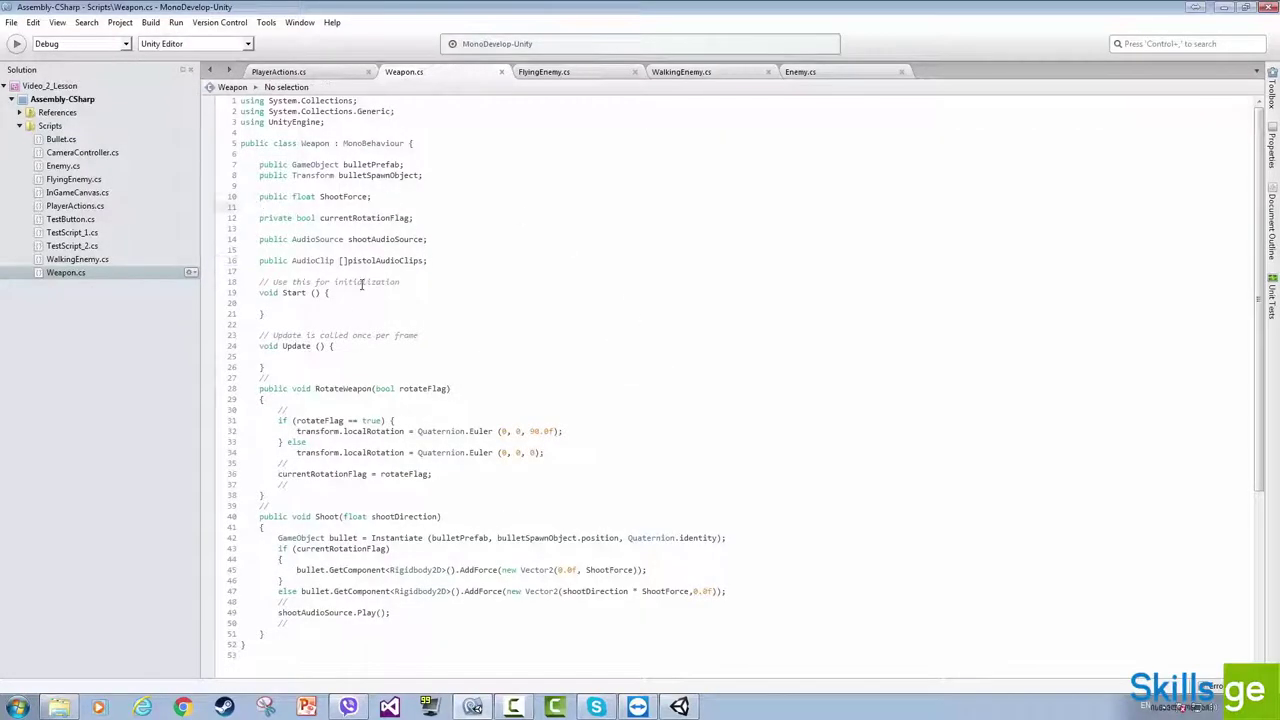
{"action": "scroll", "coordinate": [558, 353], "scroll_direction": "down", "scroll_amount": 8}
{"action": "left_click_drag", "start_coordinate": [408, 373], "coordinate": [276, 373]}
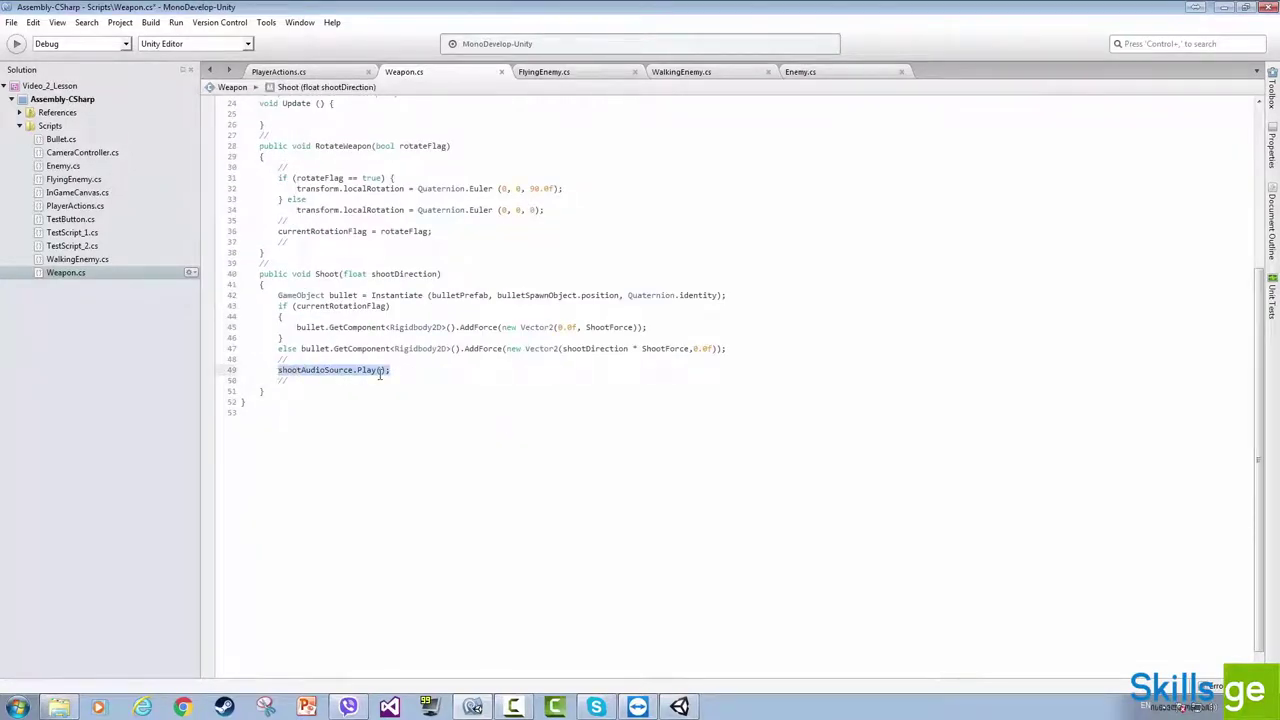
{"action": "type", "text": "shootAudioSource"}
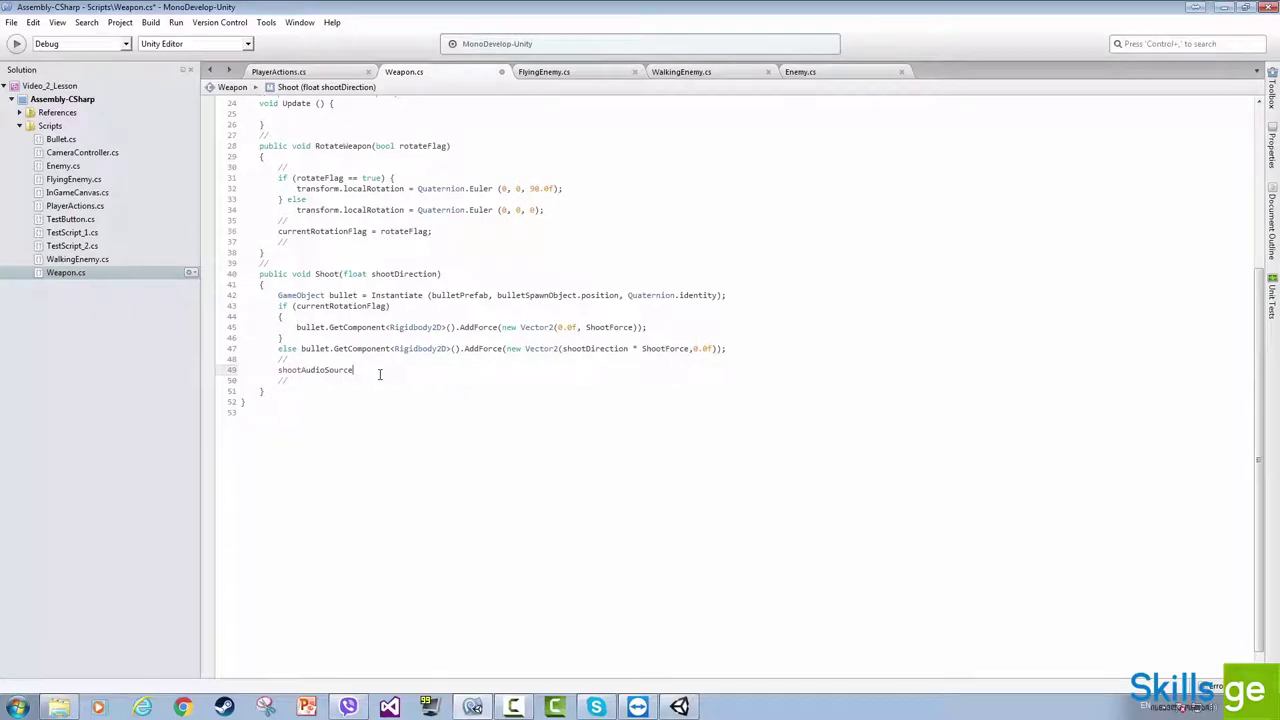
{"action": "key", "text": "alt+Tab"}
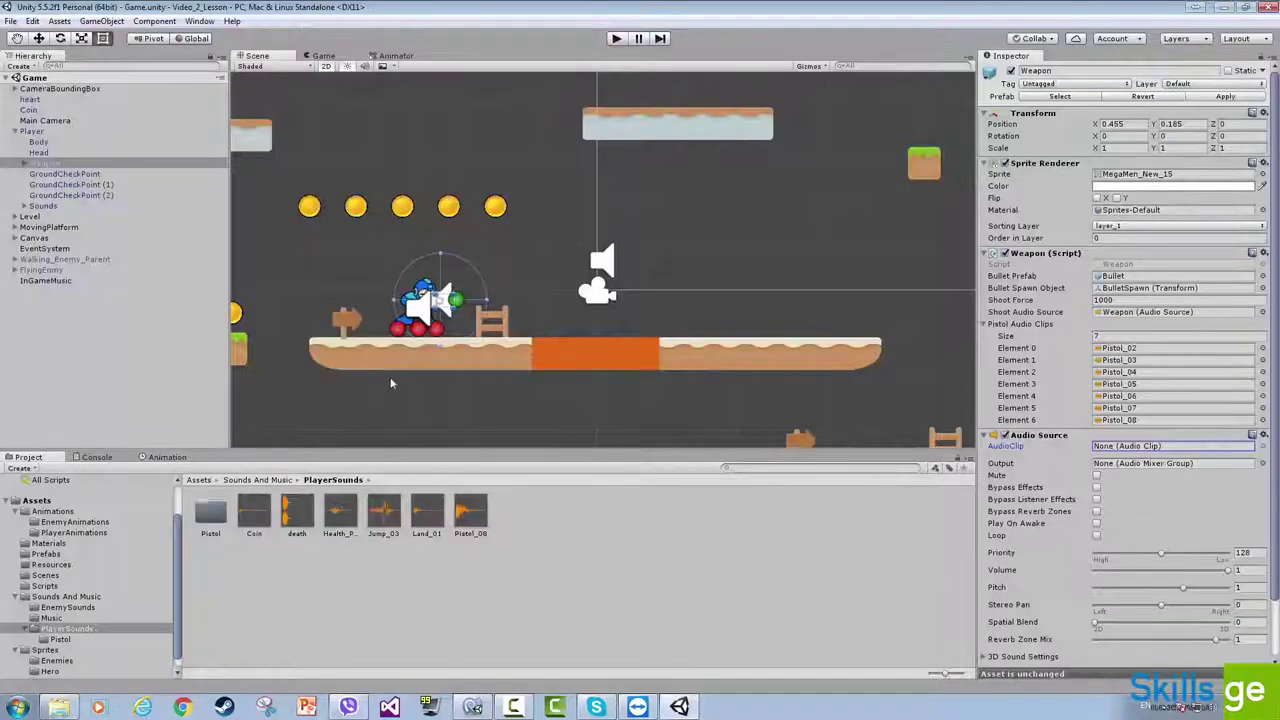
{"action": "key", "text": "alt+Tab"}
{"action": "left_click", "coordinate": [367, 371]}
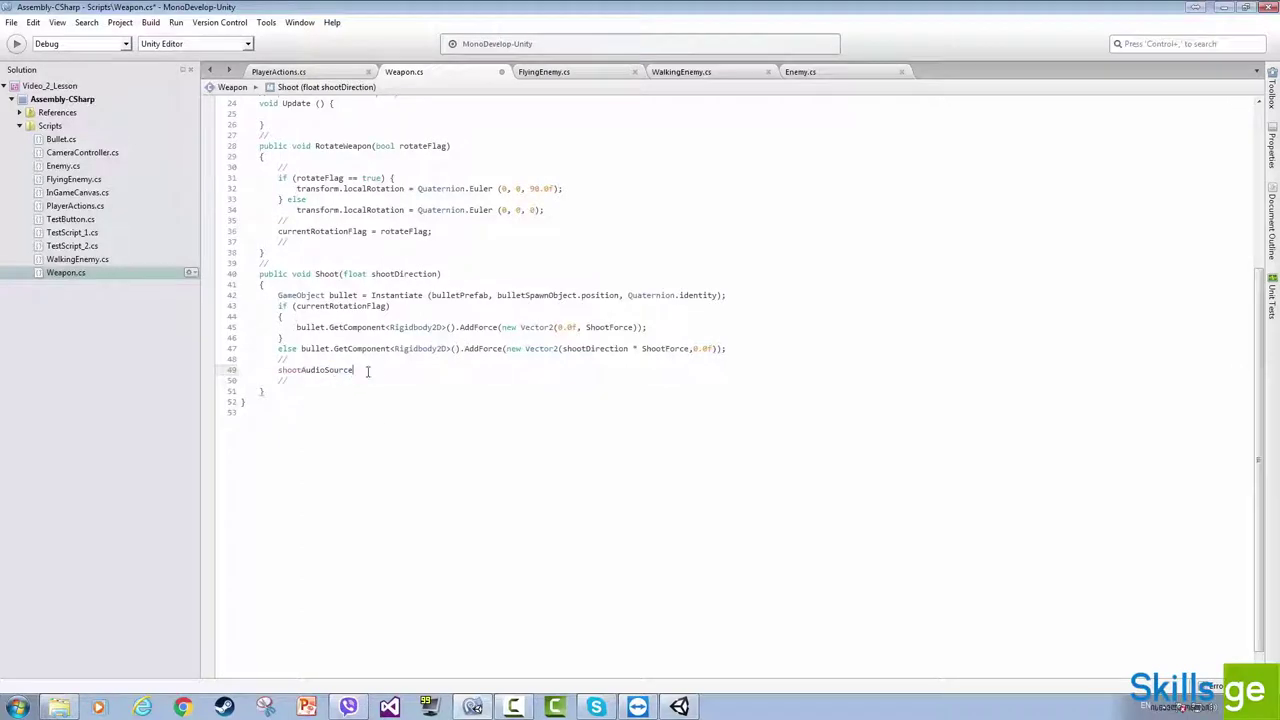
{"action": "type", "text": ".clip"}
- Complete the shootAudioSource.clip assignment with pistolAudioClips[3], reusing the declared array name
{"action": "scroll", "coordinate": [363, 370], "scroll_direction": "up", "scroll_amount": 8}
{"action": "double_click", "coordinate": [381, 264]}
{"action": "key", "text": "ctrl+c"}
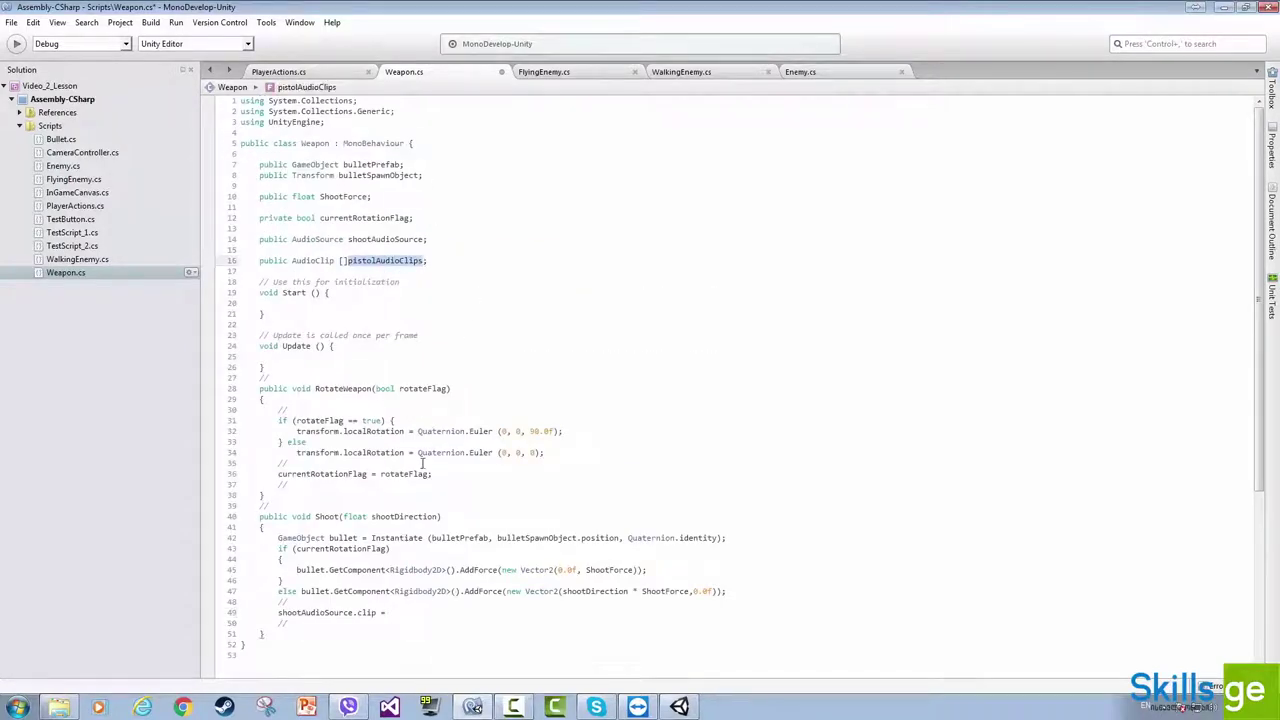
{"action": "scroll", "coordinate": [455, 350], "scroll_direction": "down", "scroll_amount": 4}
{"action": "left_click", "coordinate": [591, 490]}
{"action": "key", "text": "ctrl+v"}
{"action": "type", "text": "[]"}
{"action": "key", "text": "Left"}
{"action": "key", "text": "ctrl+s"}
{"action": "key", "text": "alt+Tab"}
{"action": "key", "text": "alt+Tab"}
{"action": "left_click", "coordinate": [324, 491]}
{"action": "left_click", "coordinate": [498, 489]}
- Add shootAudioSource.Play(); on the line below the clip assignment and return to Unity
{"action": "key", "text": "Return"}
{"action": "type", "text": "shootAudioSource"}
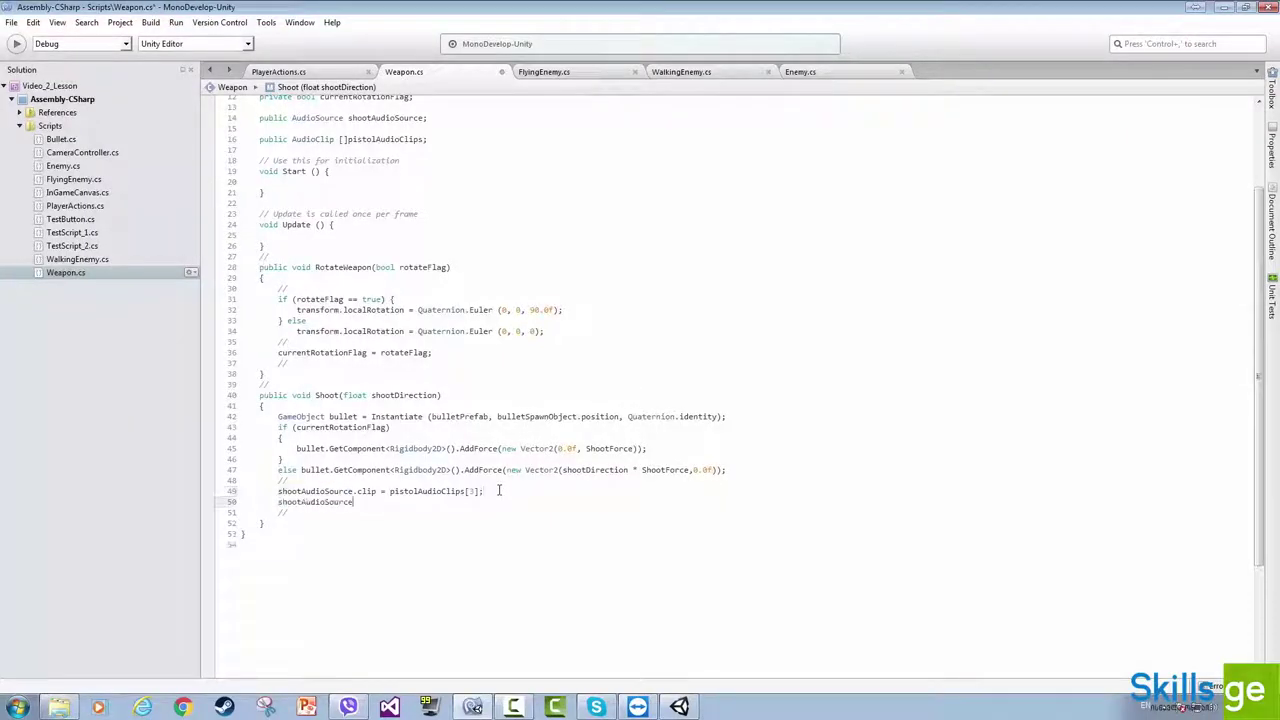
{"action": "type", "text": ".Play"}
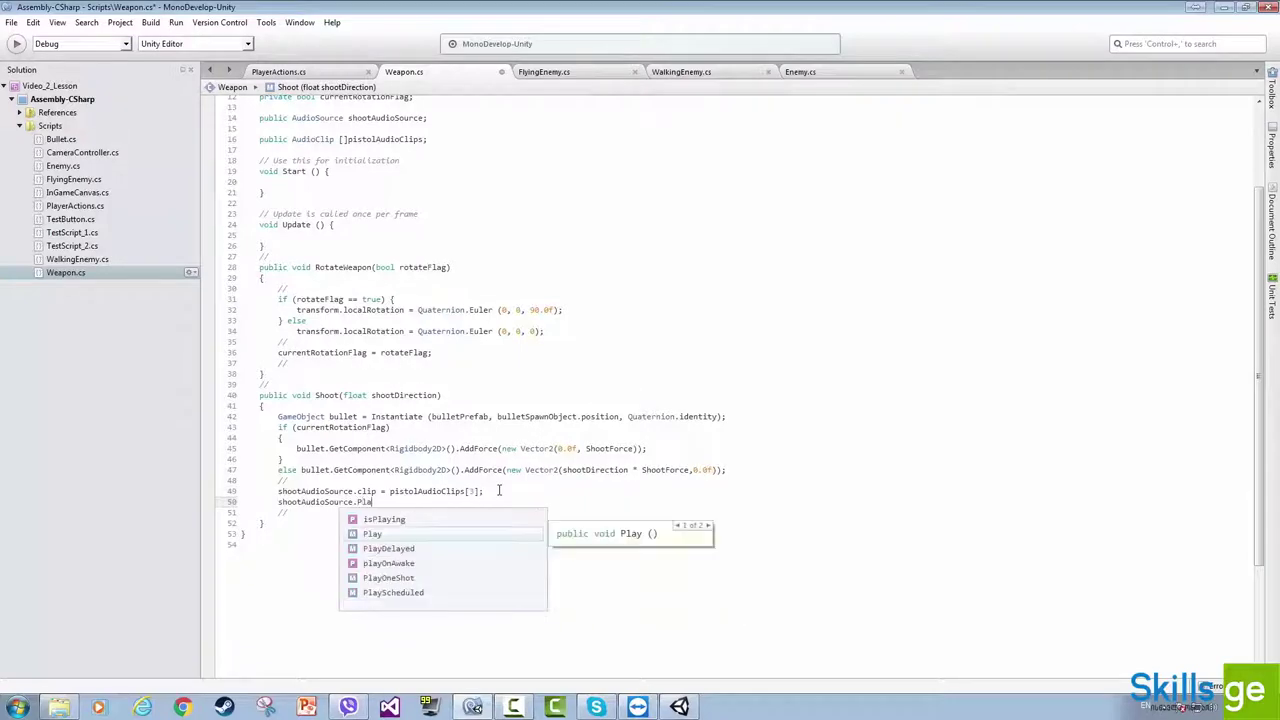
{"action": "key", "text": "Return"}
{"action": "type", "text": "();"}
{"action": "key", "text": "alt+Tab"}
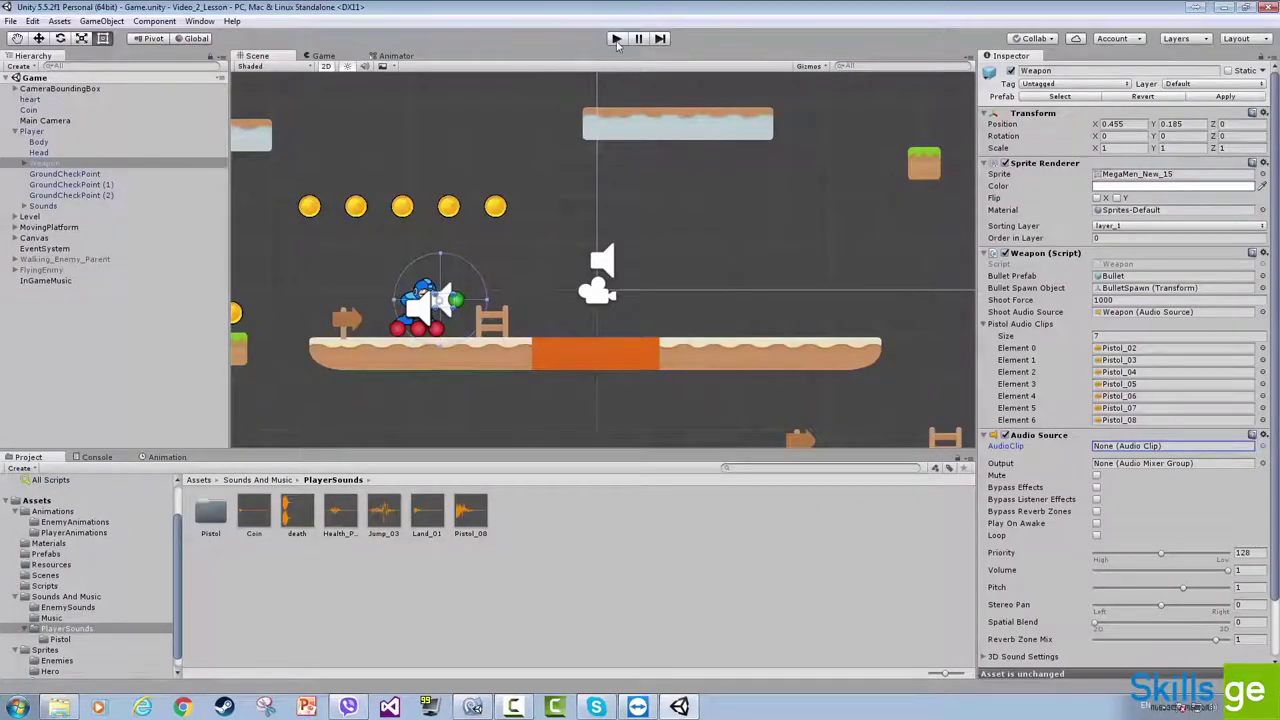
- Run and stop the game briefly, and set the InGameMusic Audio Source's volume to 0
{"action": "left_click", "coordinate": [617, 39]}
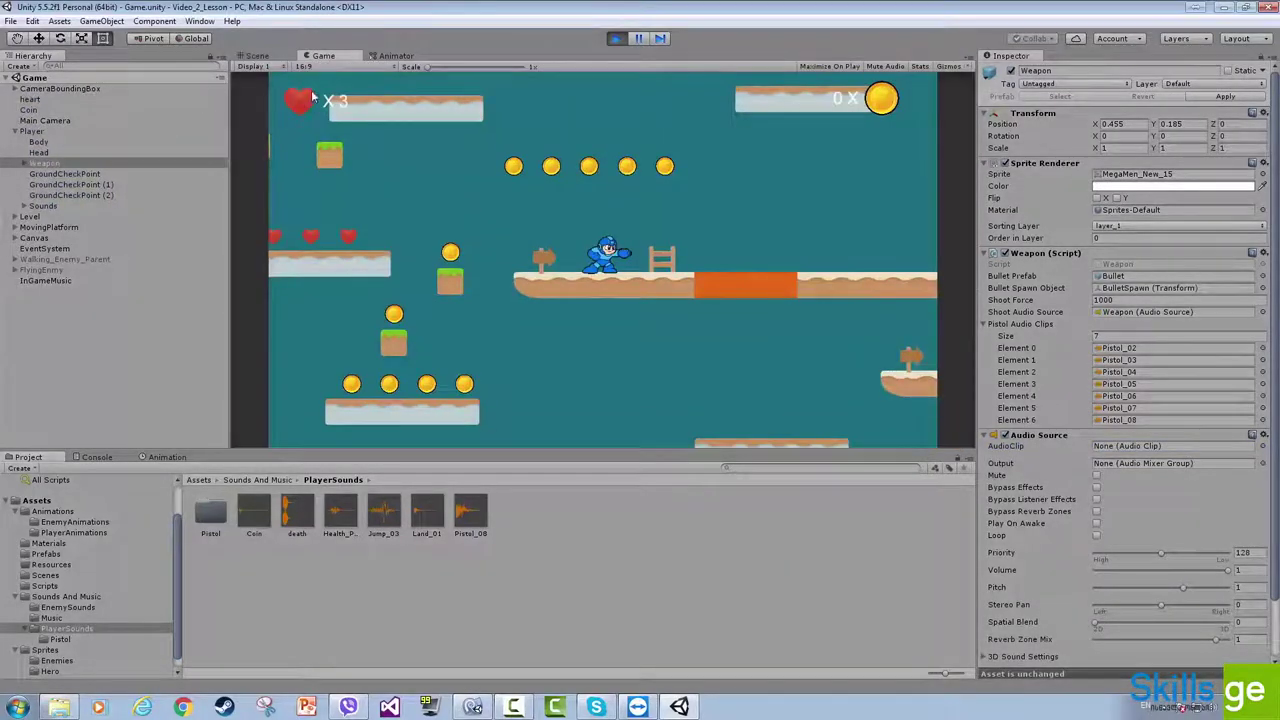
{"action": "left_click", "coordinate": [257, 56]}
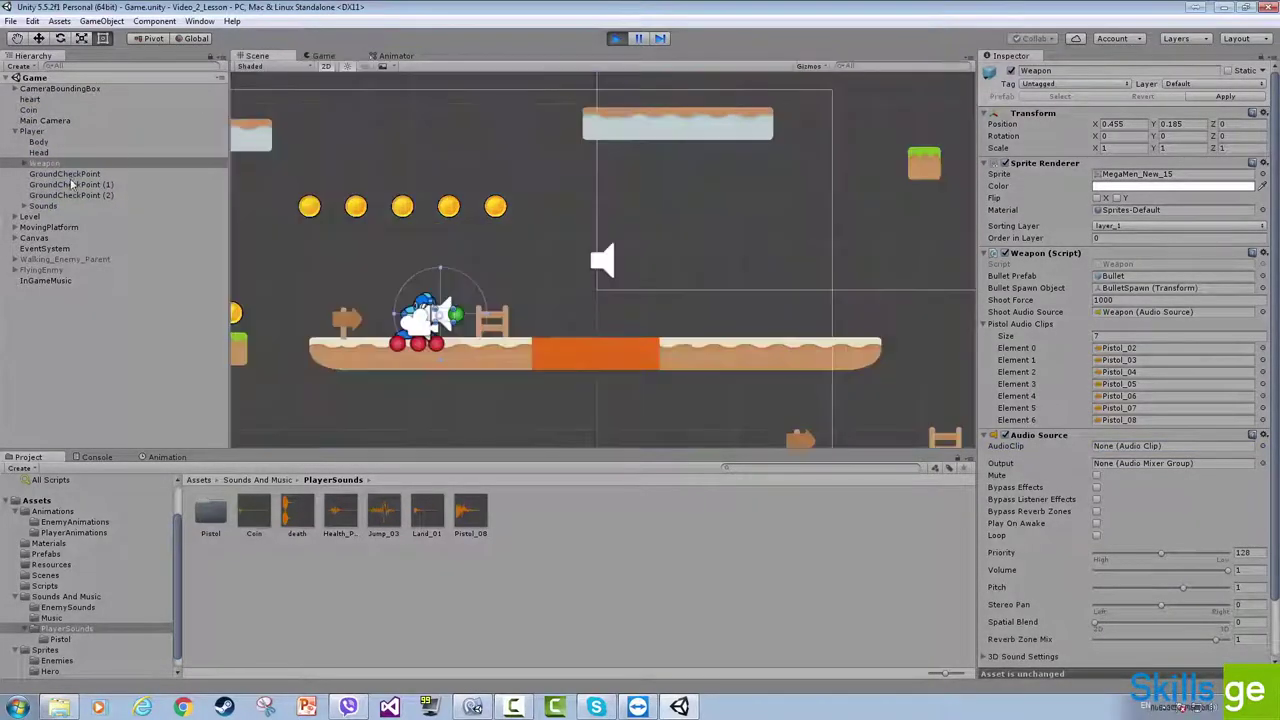
{"action": "left_click", "coordinate": [616, 38]}
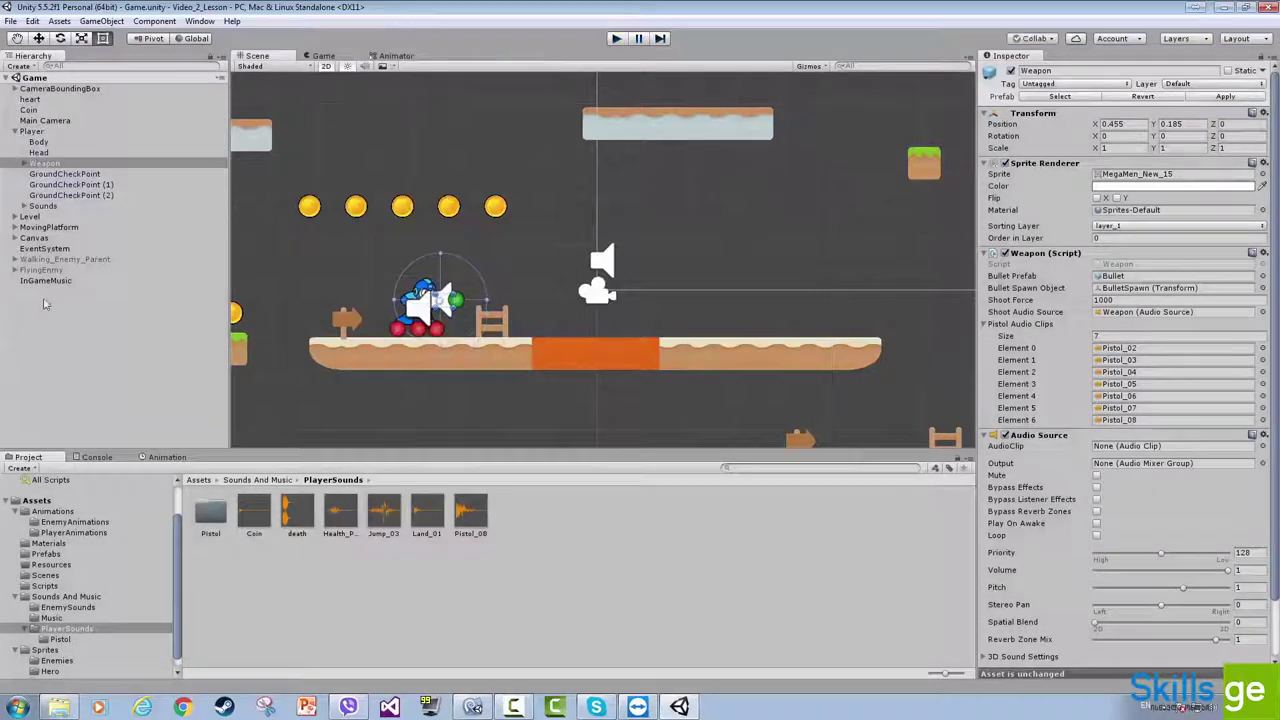
{"action": "left_click", "coordinate": [46, 280]}
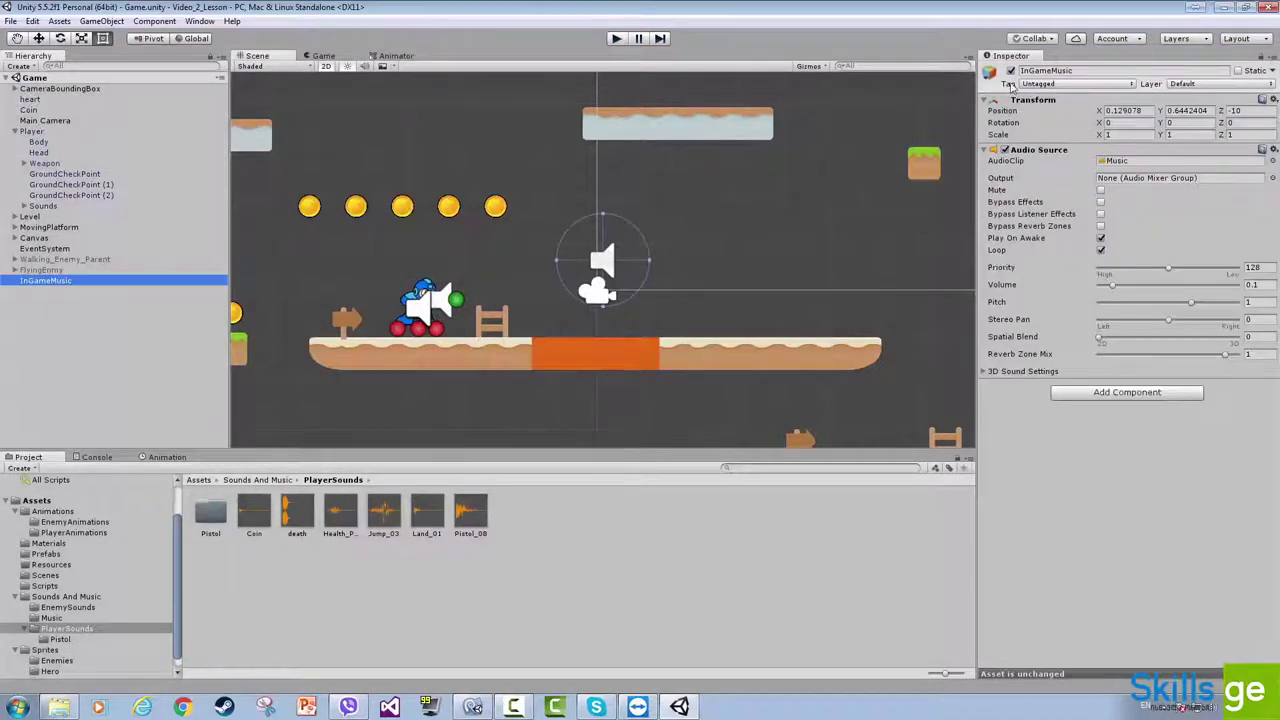
{"action": "left_click_drag", "start_coordinate": [1113, 286], "coordinate": [1081, 292]}
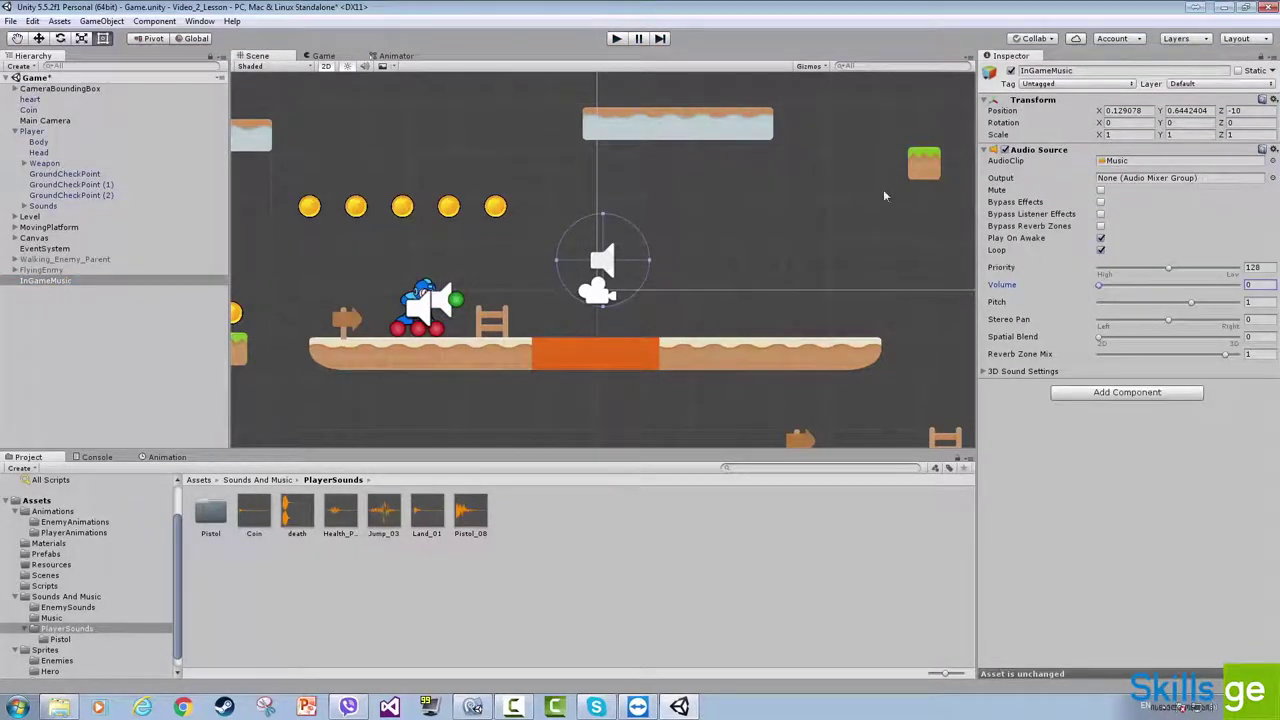
- Run the game with Weapon selected, fire a shot and compare its AudioClip with the clip assignment in the Weapon script
{"action": "left_click", "coordinate": [615, 39]}
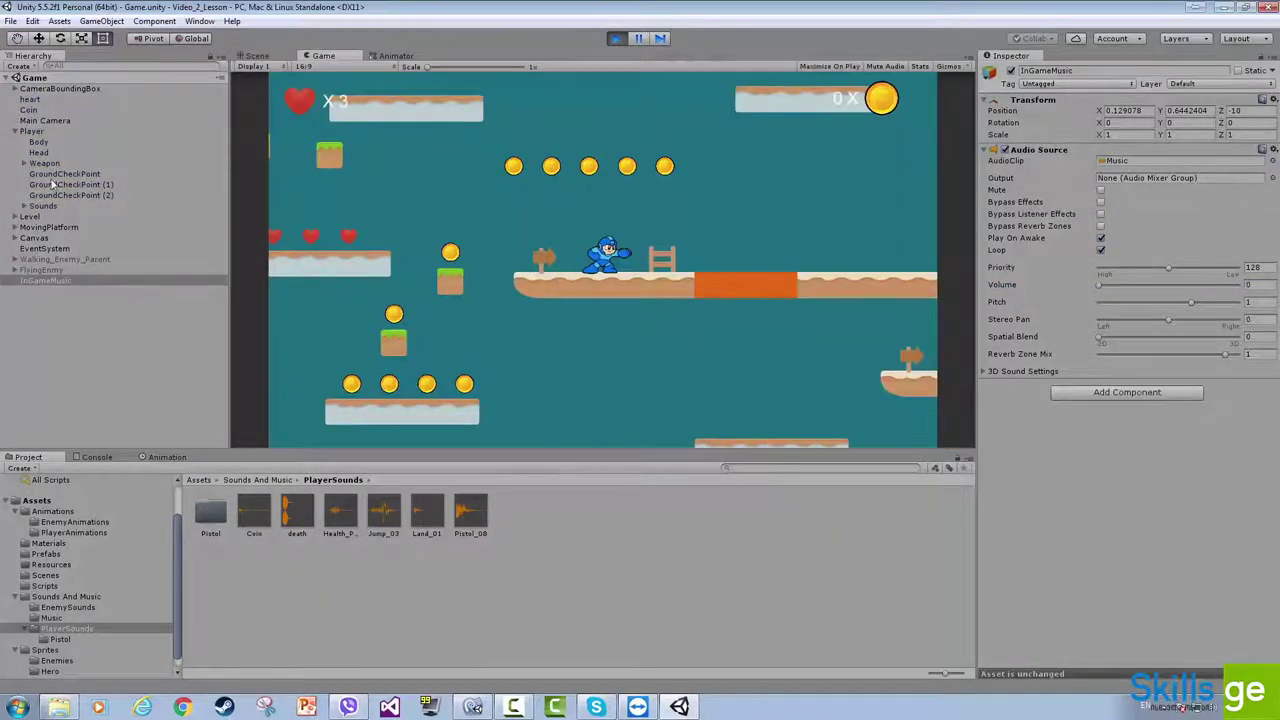
{"action": "left_click", "coordinate": [44, 162]}
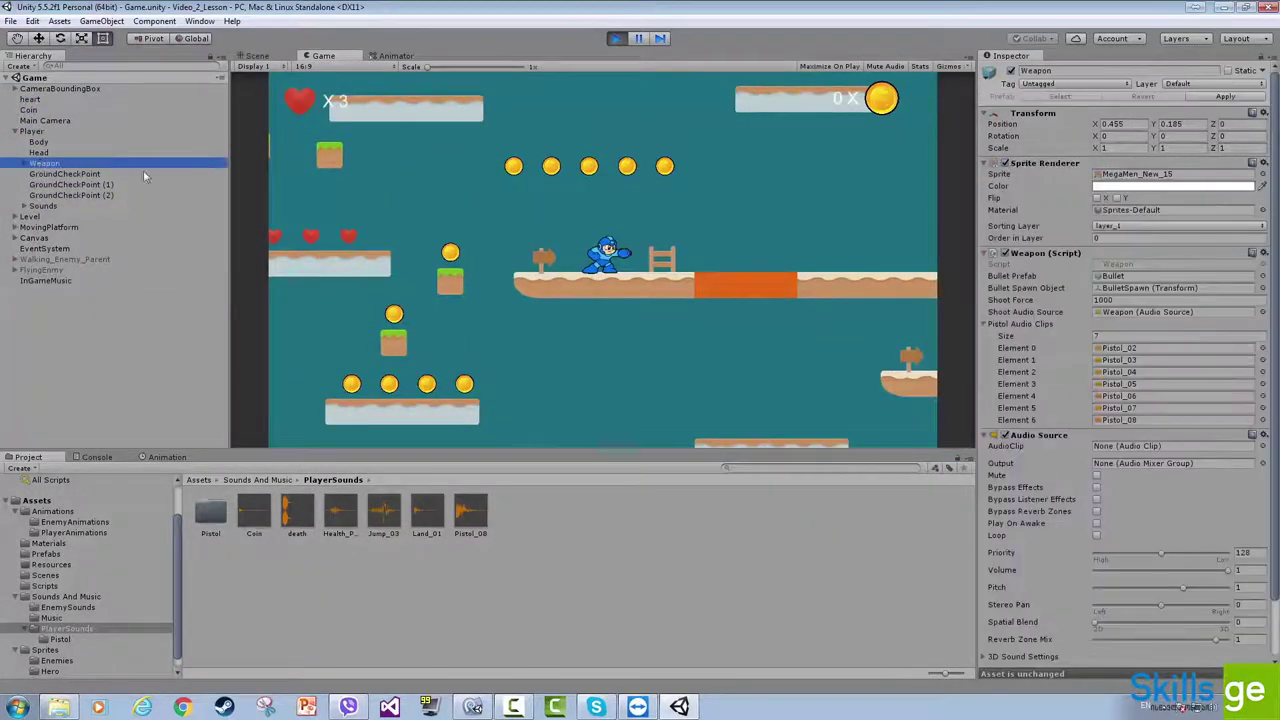
{"action": "left_click", "coordinate": [737, 221]}
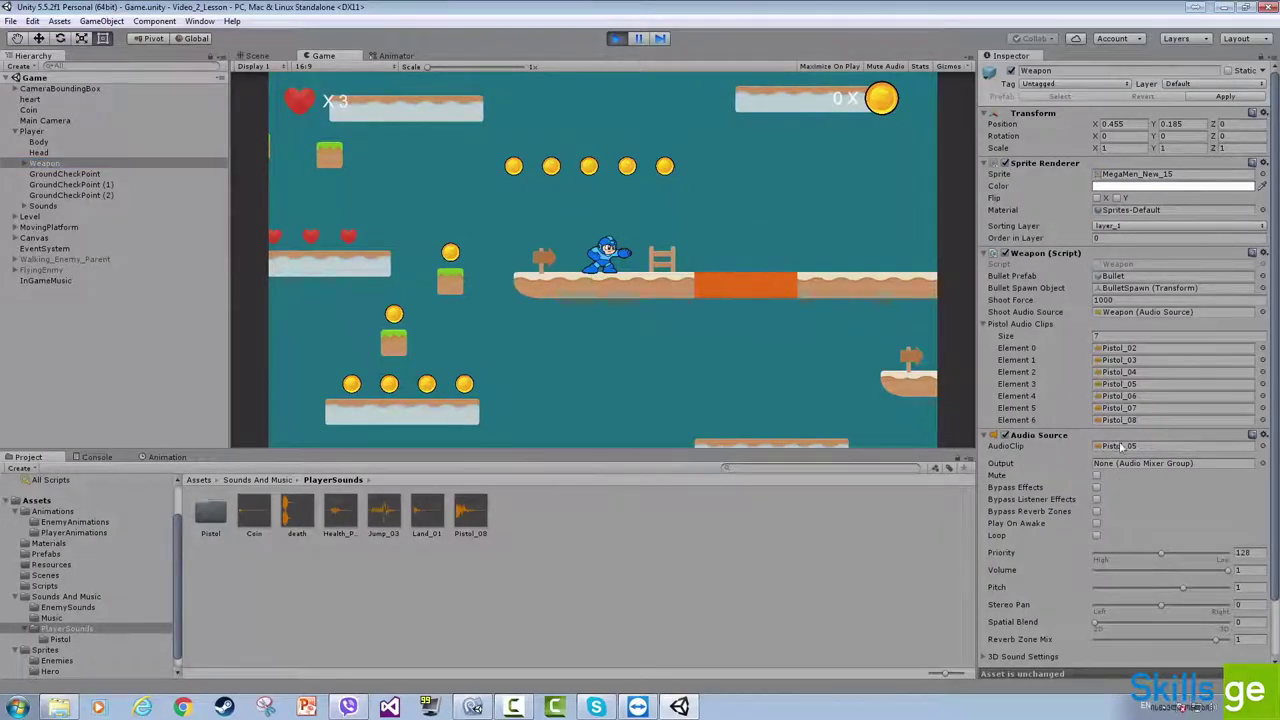
{"action": "key", "text": "alt+Tab"}
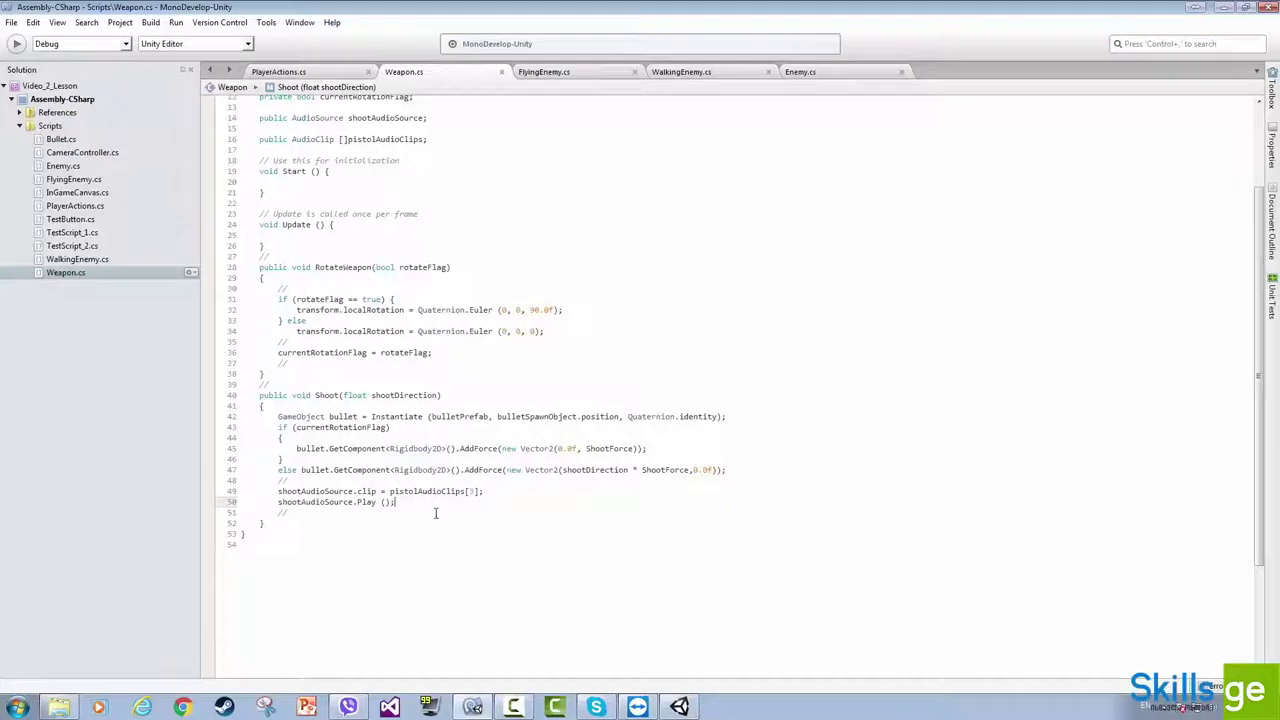
{"action": "left_click_drag", "start_coordinate": [485, 491], "coordinate": [393, 491]}
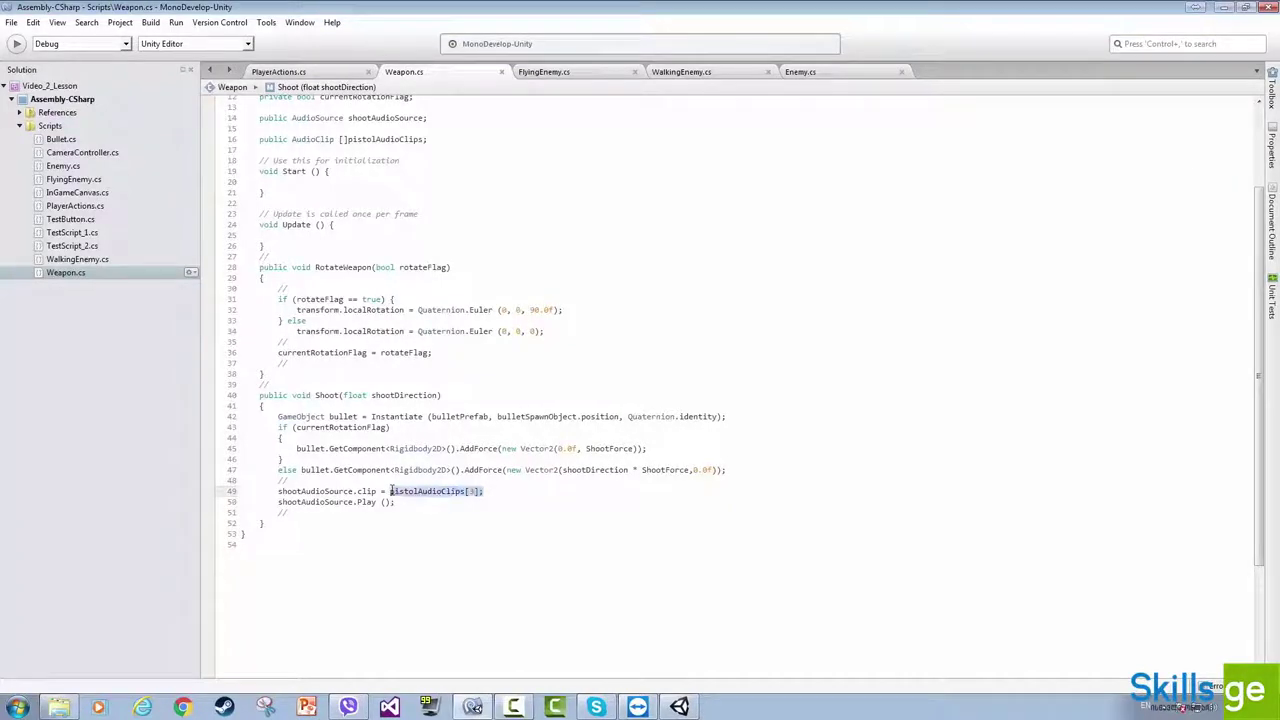
{"action": "key", "text": "alt+Tab"}
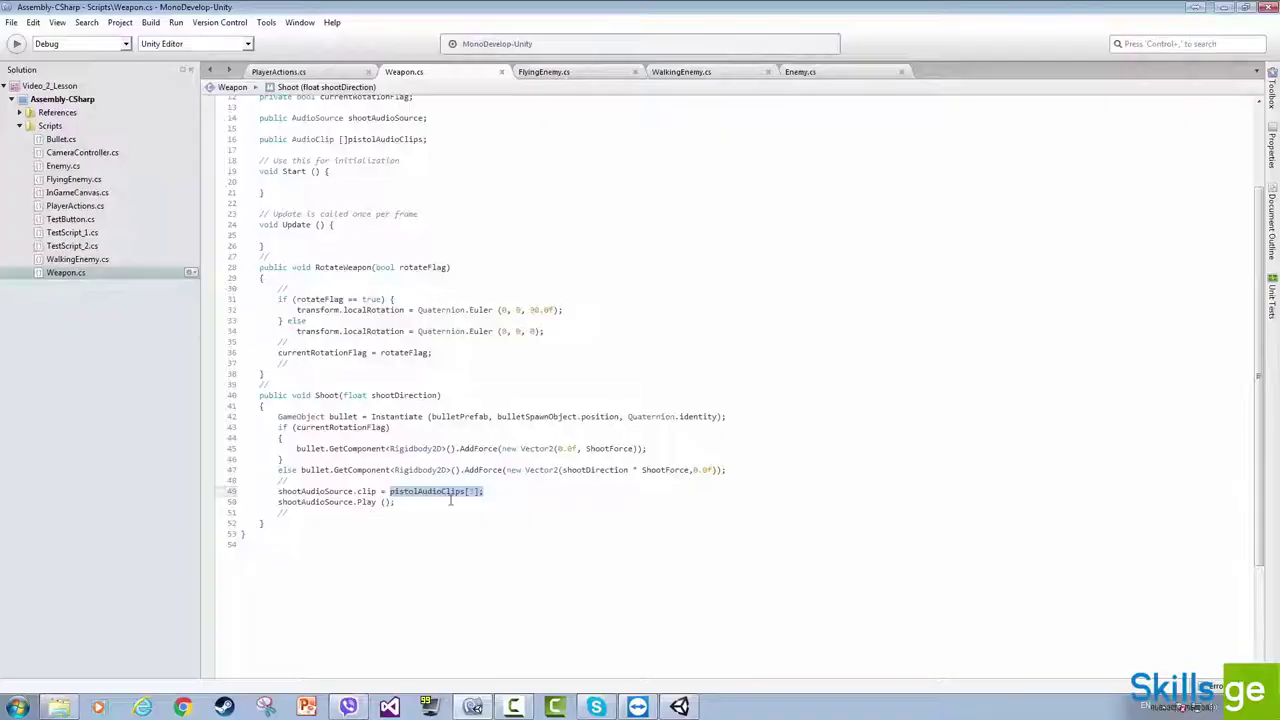
{"action": "left_click", "coordinate": [537, 494]}
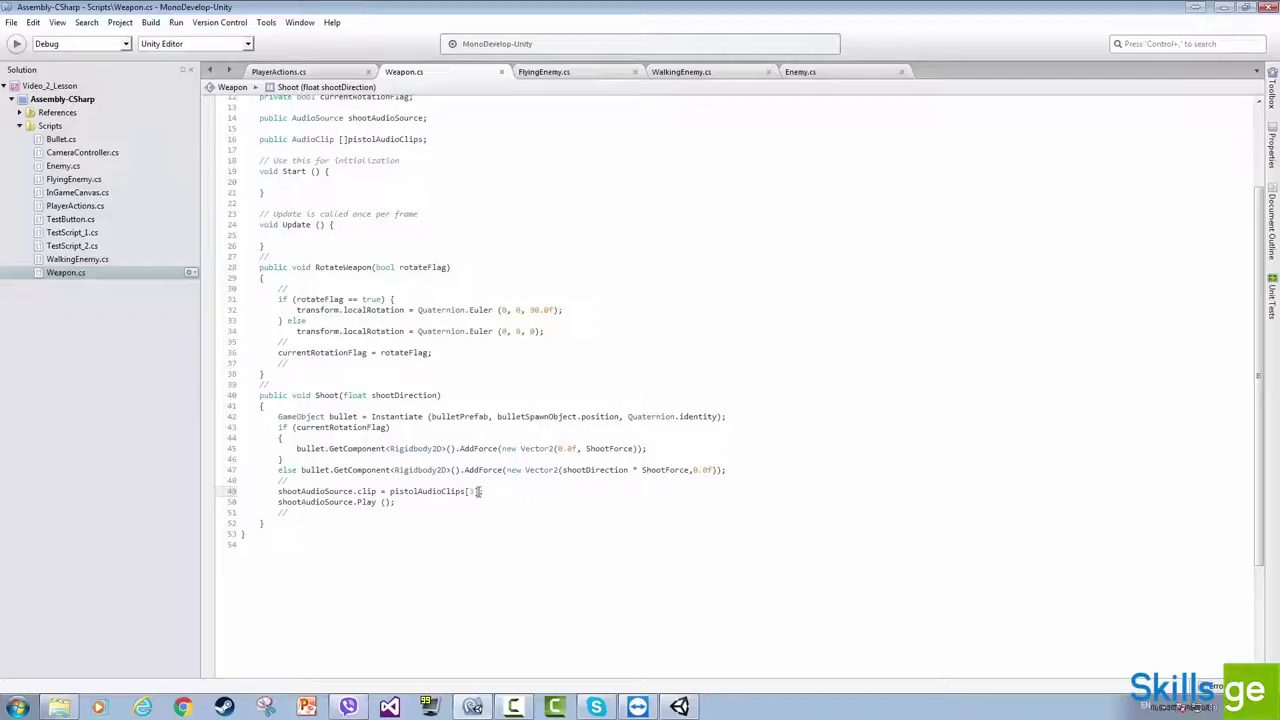
- Above the clip assignment, begin declaring int randomClipIndex with Random.Range and a minimum of 0
{"action": "left_click_drag", "start_coordinate": [480, 491], "coordinate": [394, 491]}
{"action": "left_click", "coordinate": [474, 491]}
{"action": "key", "text": "BackSpace"}
{"action": "key", "text": "Return"}
{"action": "type", "text": "ran"}
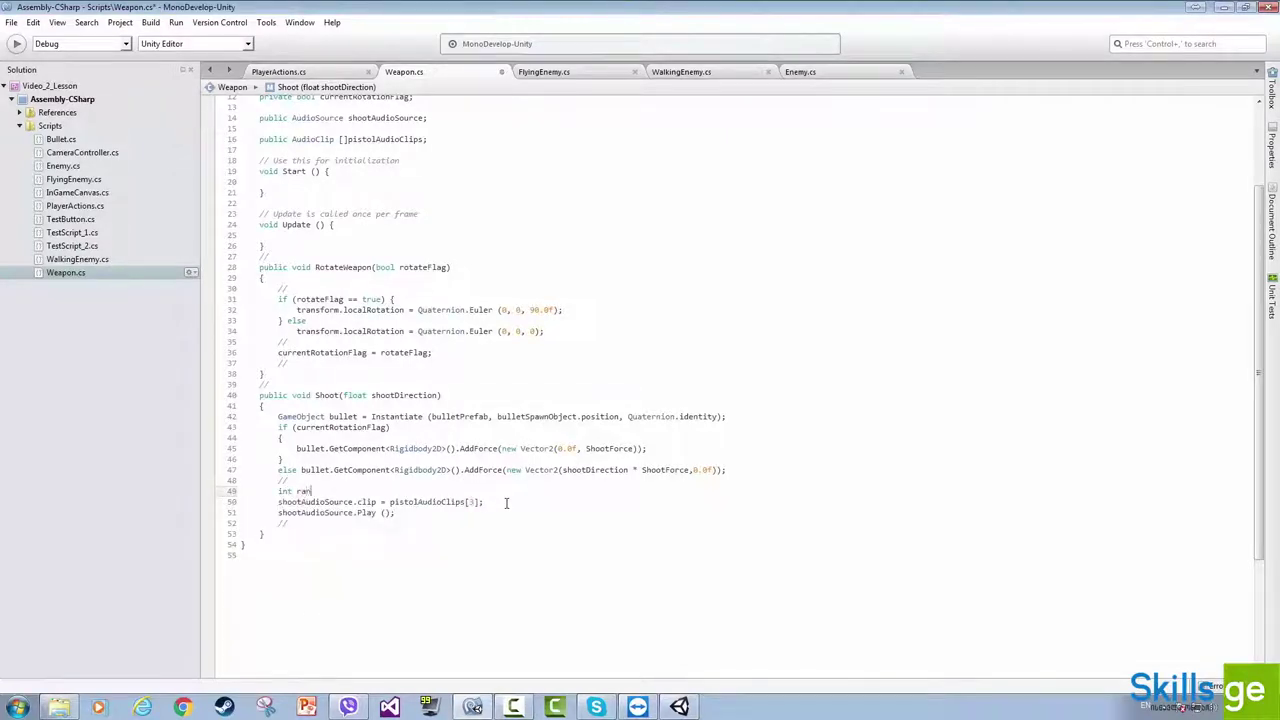
{"action": "type", "text": "domClipIndex = Random"}
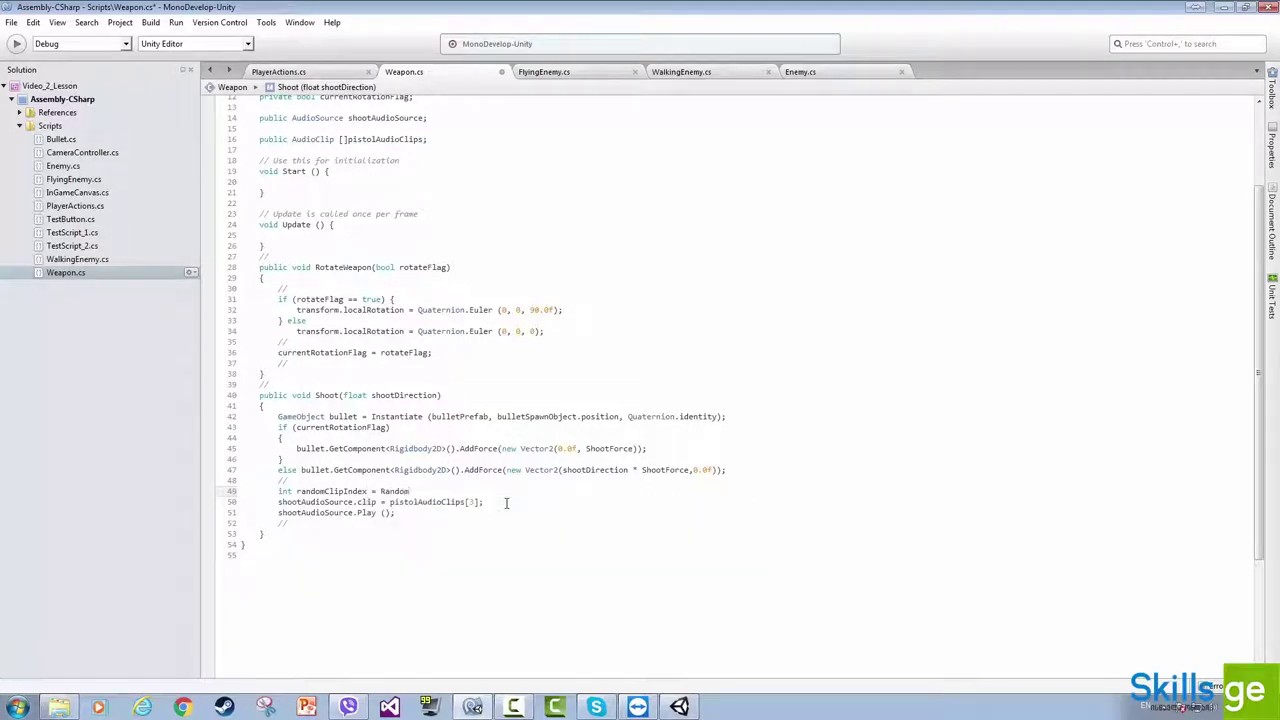
{"action": "type", "text": ".Ra"}
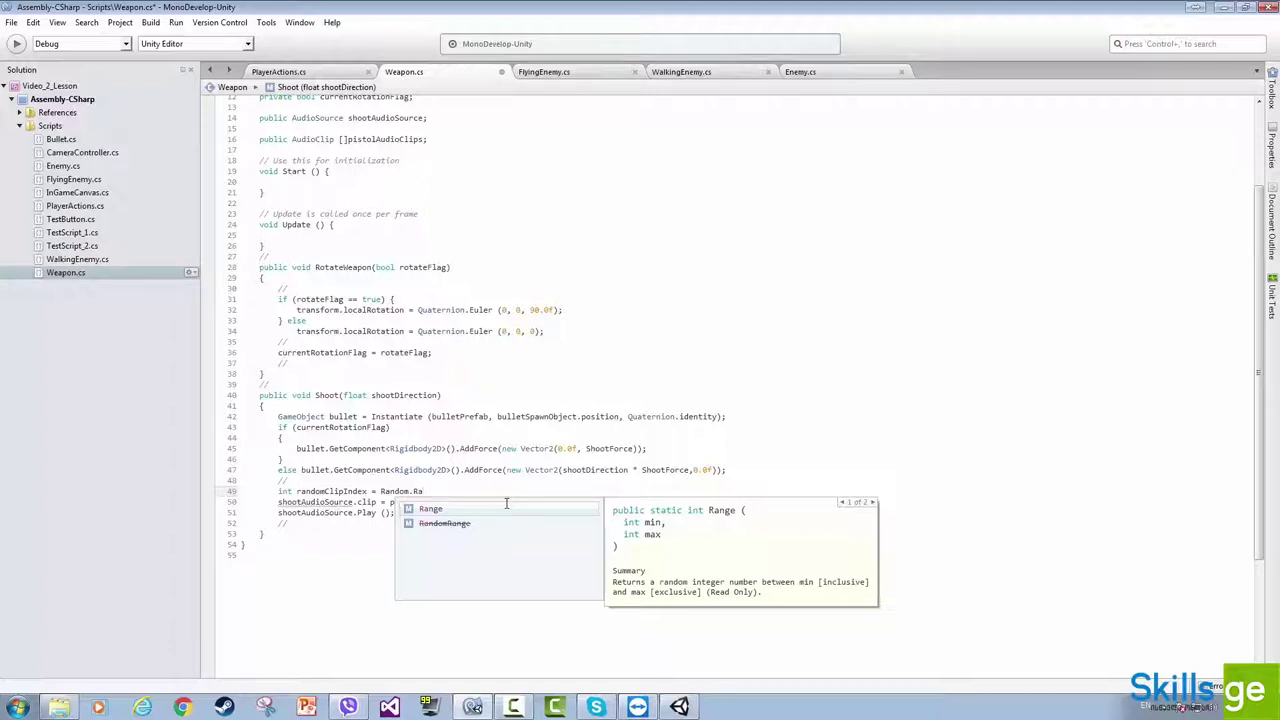
{"action": "key", "text": "Return"}
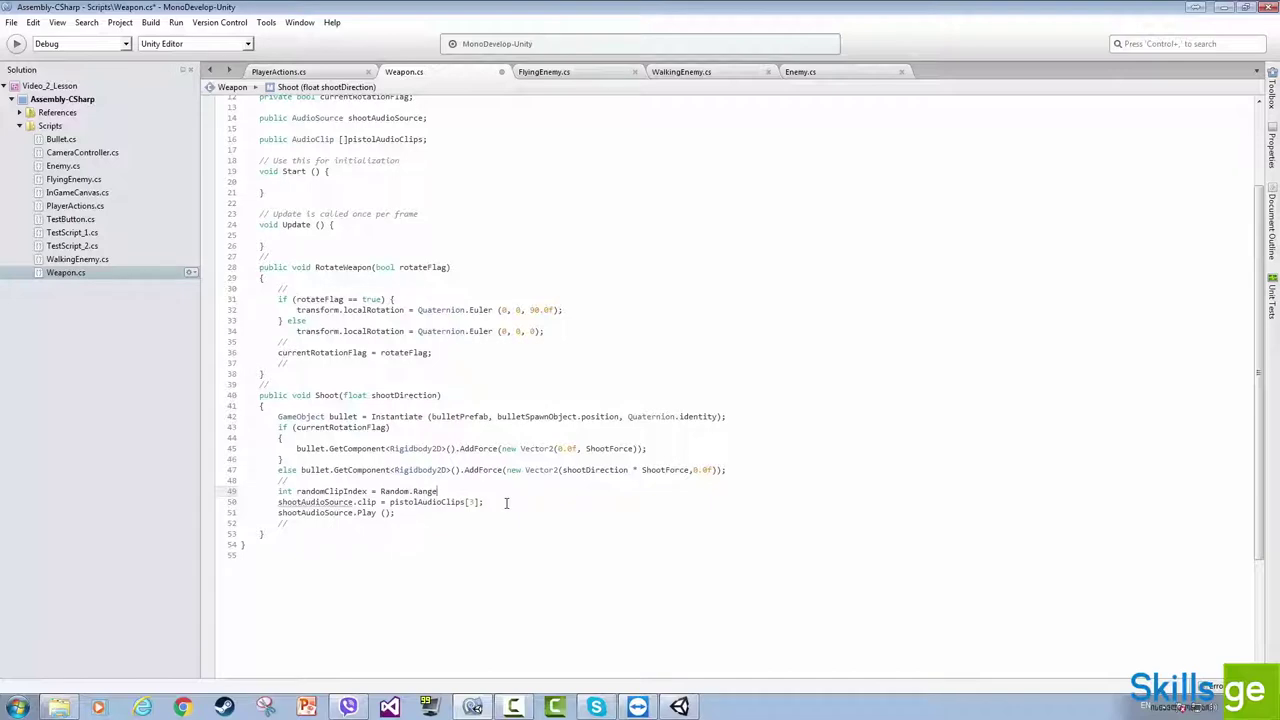
{"action": "type", "text": "("}
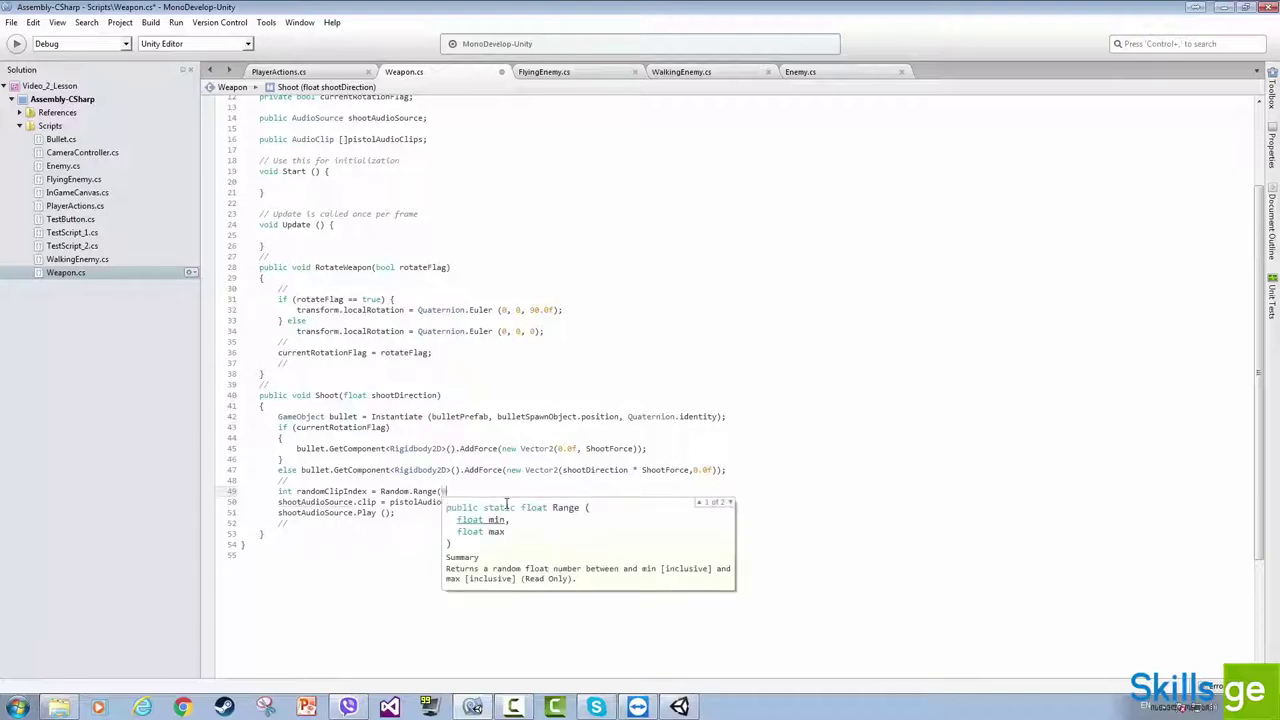
{"action": "type", "text": "0,"}
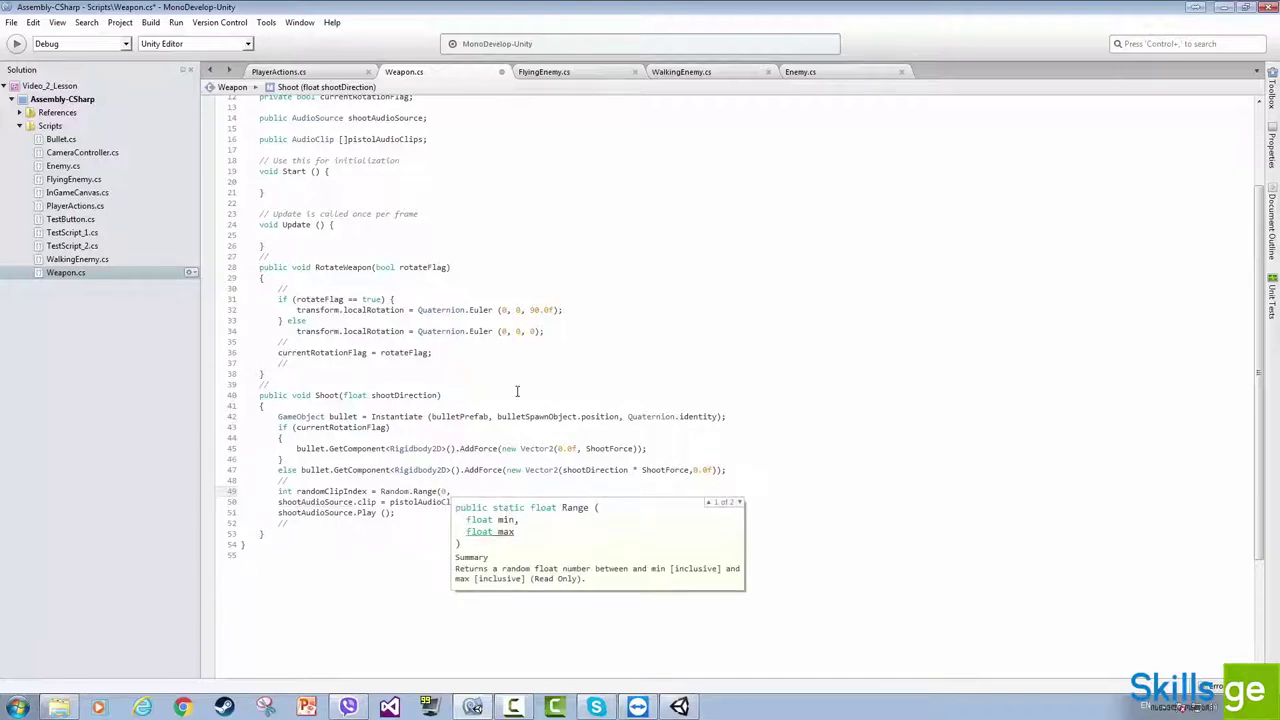
- Complete the Random.Range call with pistolAudioClips.Length as its maximum and save the script
{"action": "left_click", "coordinate": [385, 140]}
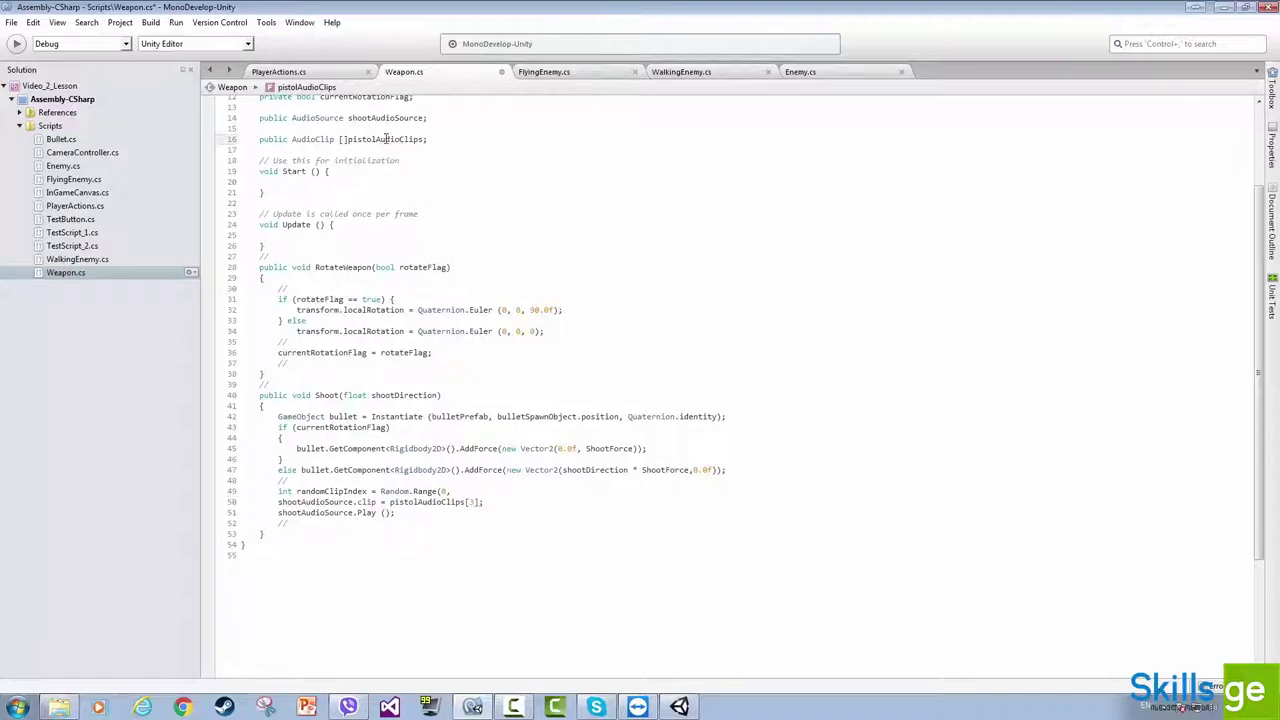
{"action": "double_click", "coordinate": [388, 139]}
{"action": "key", "text": "ctrl+c"}
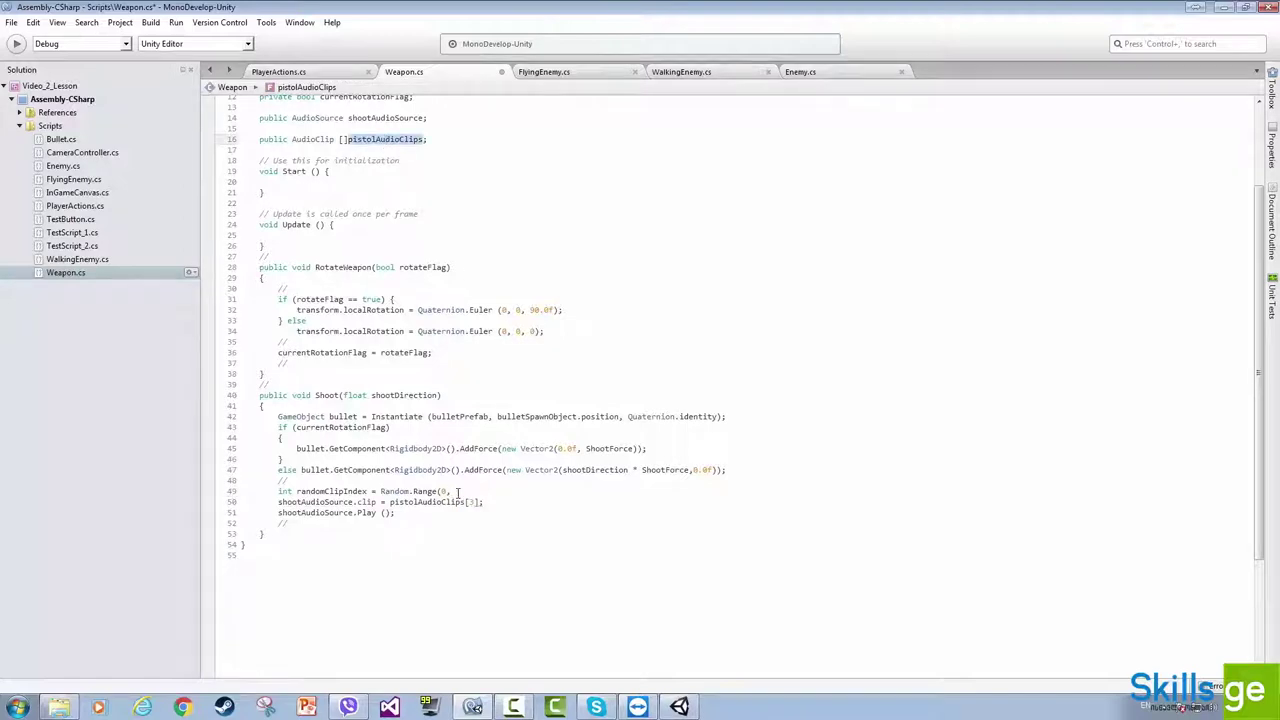
{"action": "left_click", "coordinate": [458, 491]}
{"action": "key", "text": "ctrl+v"}
{"action": "type", "text": ".Length)"}
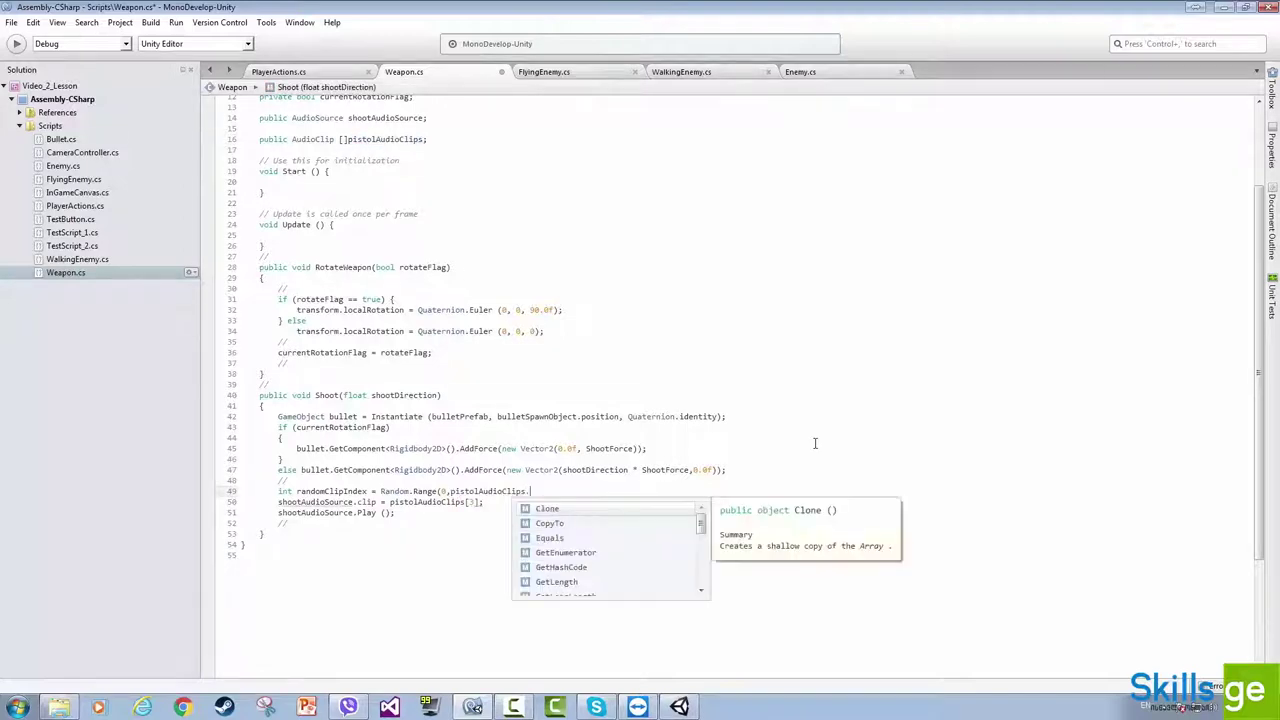
{"action": "key", "text": "ctrl+s"}
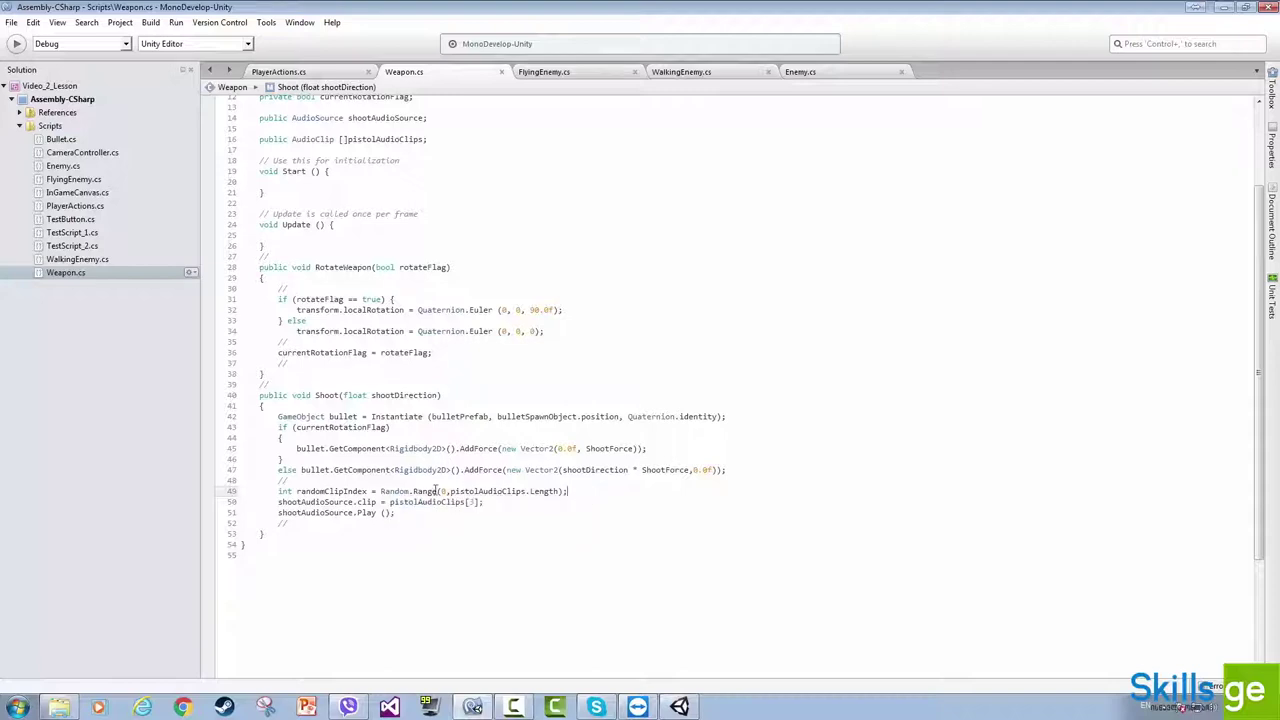
- Replace the fixed index 3 in the clip assignment with randomClipIndex, save the script and return to Unity
{"action": "double_click", "coordinate": [357, 492]}
{"action": "key", "text": "ctrl+c"}
{"action": "double_click", "coordinate": [472, 502]}
{"action": "key", "text": "BackSpace"}
{"action": "key", "text": "ctrl+v"}
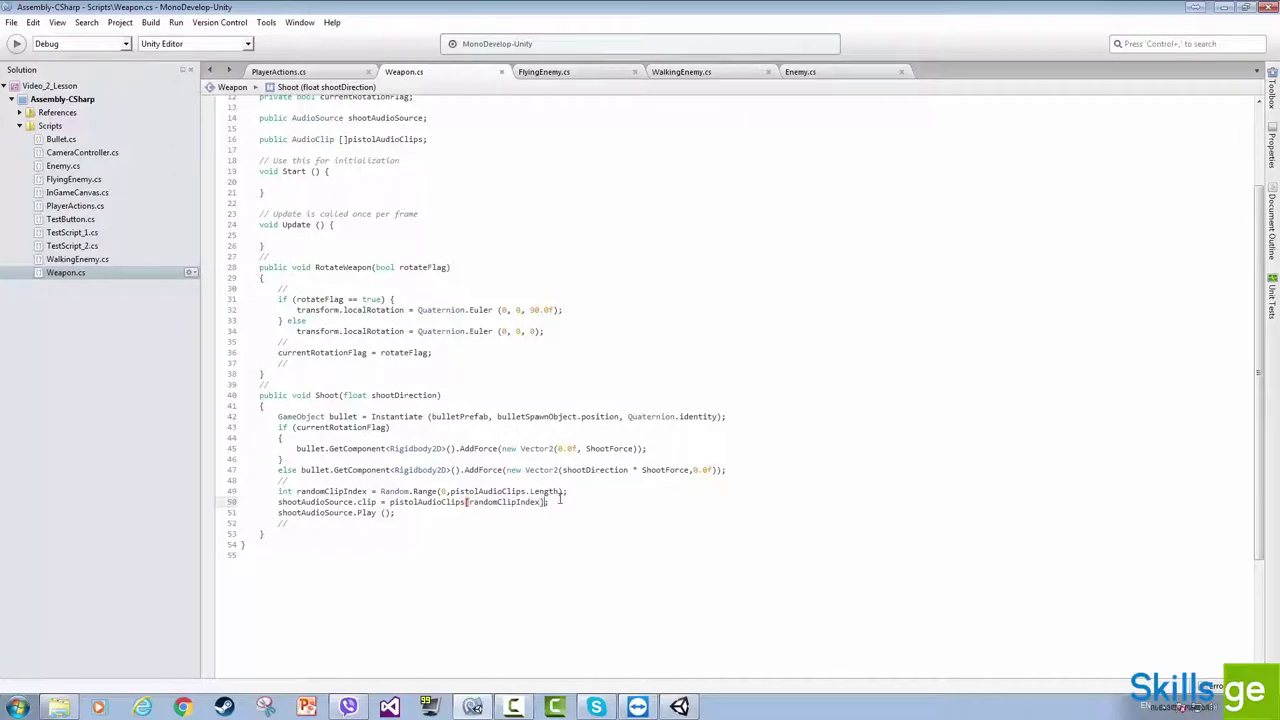
{"action": "key", "text": "alt+Tab"}
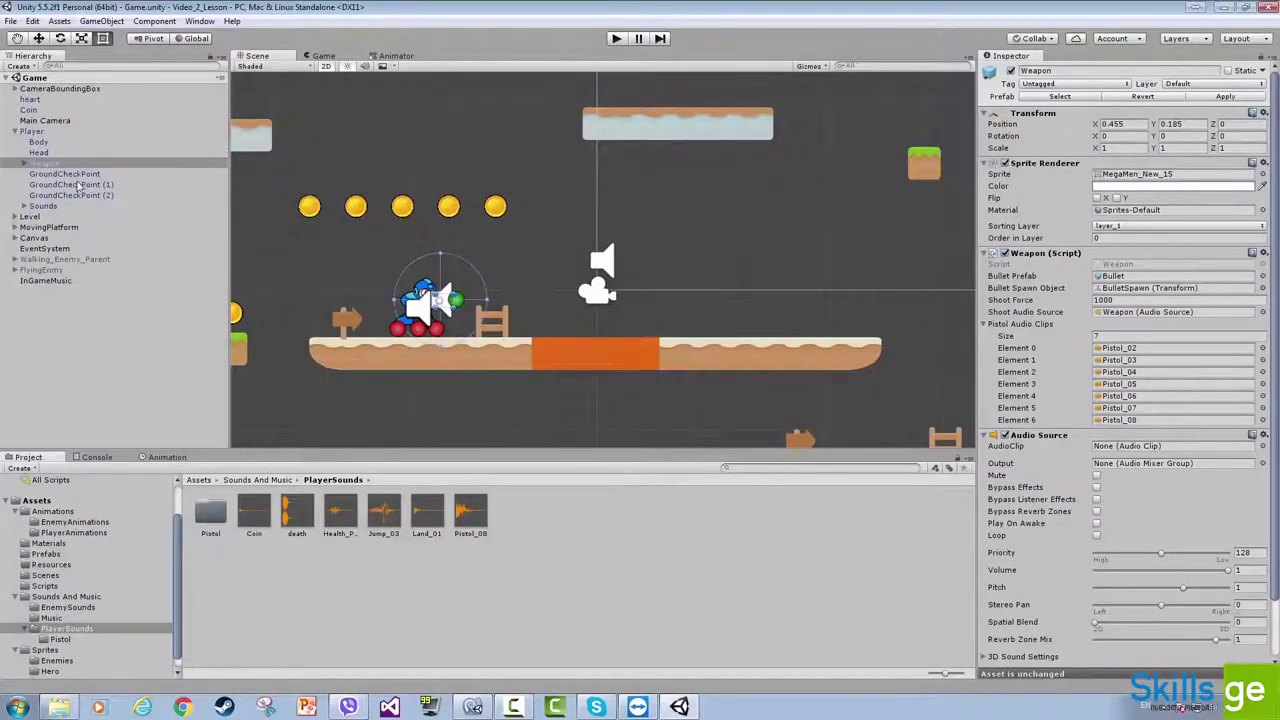
- Run the game and fire several shots to check that the Weapon's AudioClip varies
{"action": "left_click", "coordinate": [617, 39]}
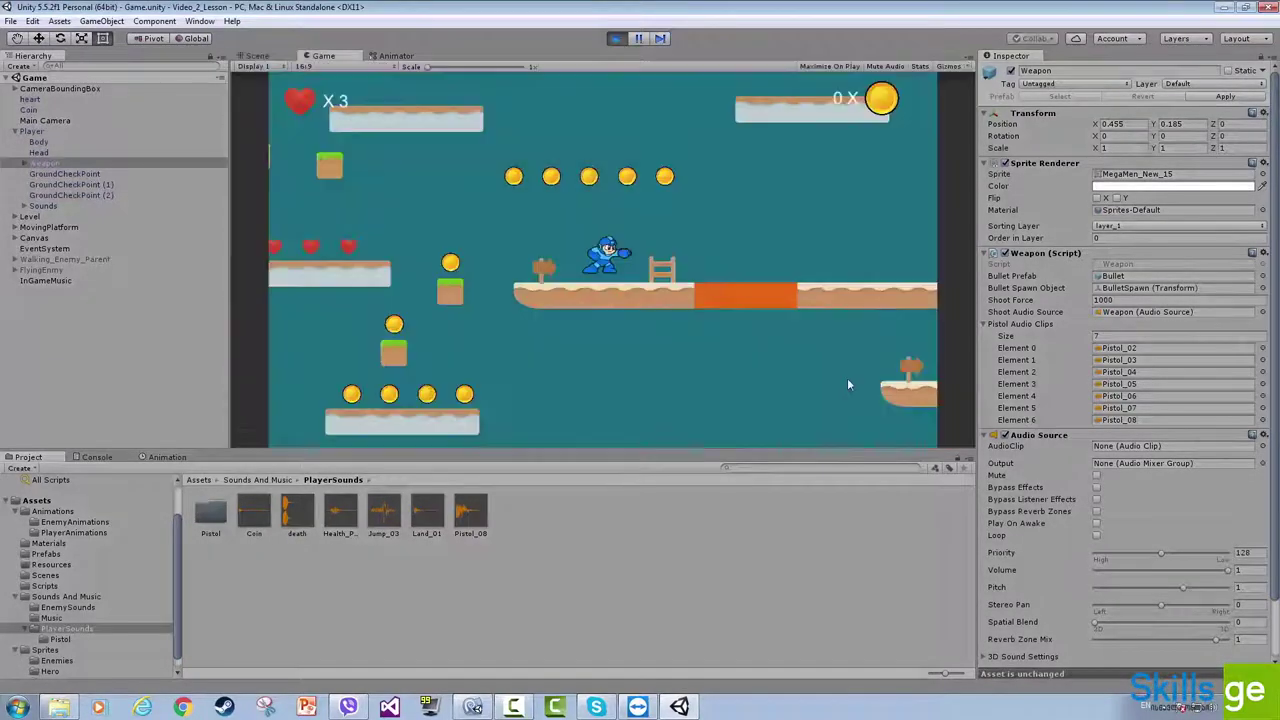
{"action": "left_click", "coordinate": [847, 327]}
{"action": "left_click", "coordinate": [847, 328]}
{"action": "left_click", "coordinate": [847, 328]}
{"action": "left_click", "coordinate": [847, 328]}
{"action": "left_click", "coordinate": [847, 328]}
{"action": "left_click", "coordinate": [847, 328]}
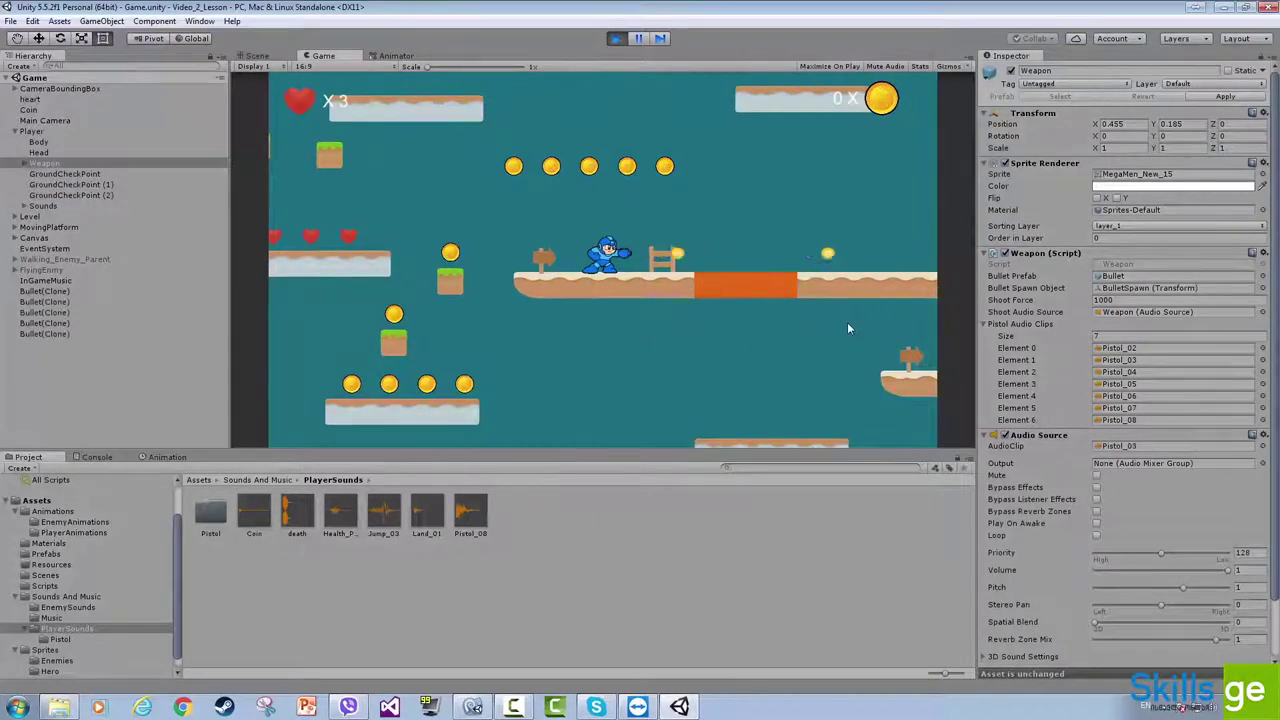
- Fire more shots in the running game and examine which AudioClip the Weapon's Audio Source uses
{"action": "left_click", "coordinate": [848, 328]}
{"action": "left_click", "coordinate": [848, 328]}
{"action": "left_click", "coordinate": [847, 328]}
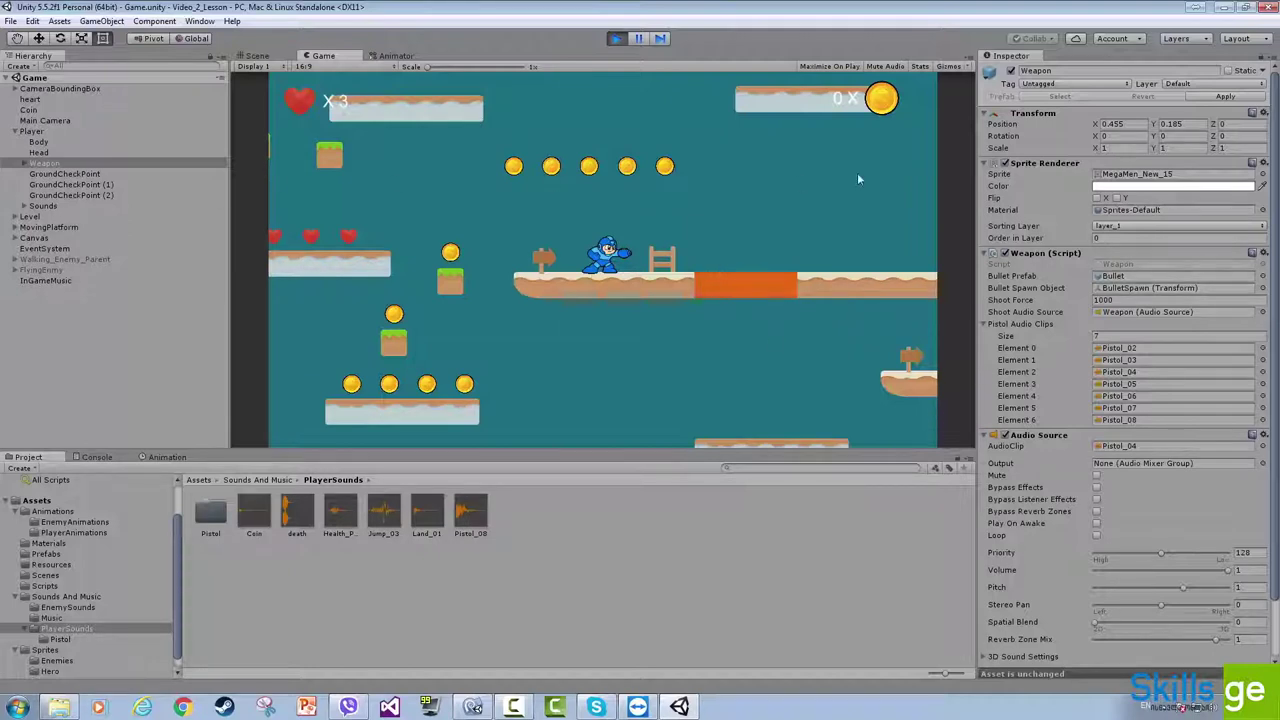
- While the game is running, set the volume of InGameMusic's Audio Source to 0.2
{"action": "left_click", "coordinate": [44, 281]}
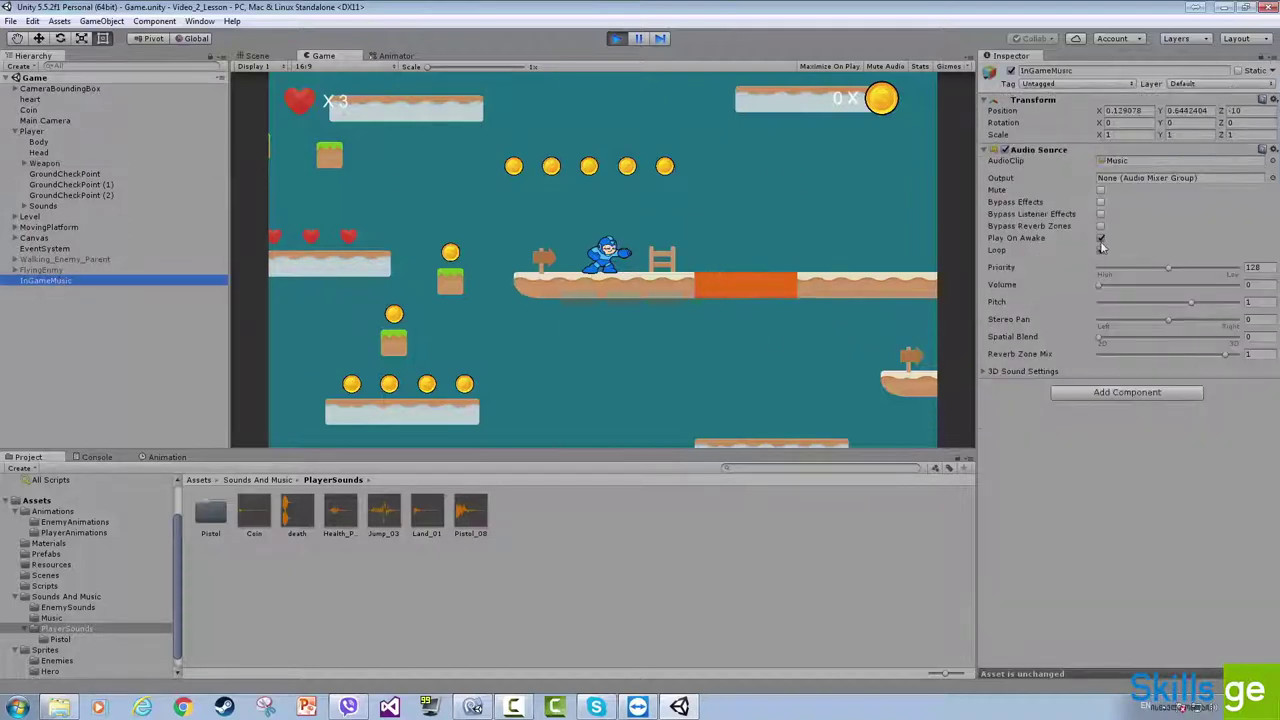
{"action": "left_click", "coordinate": [1104, 285]}
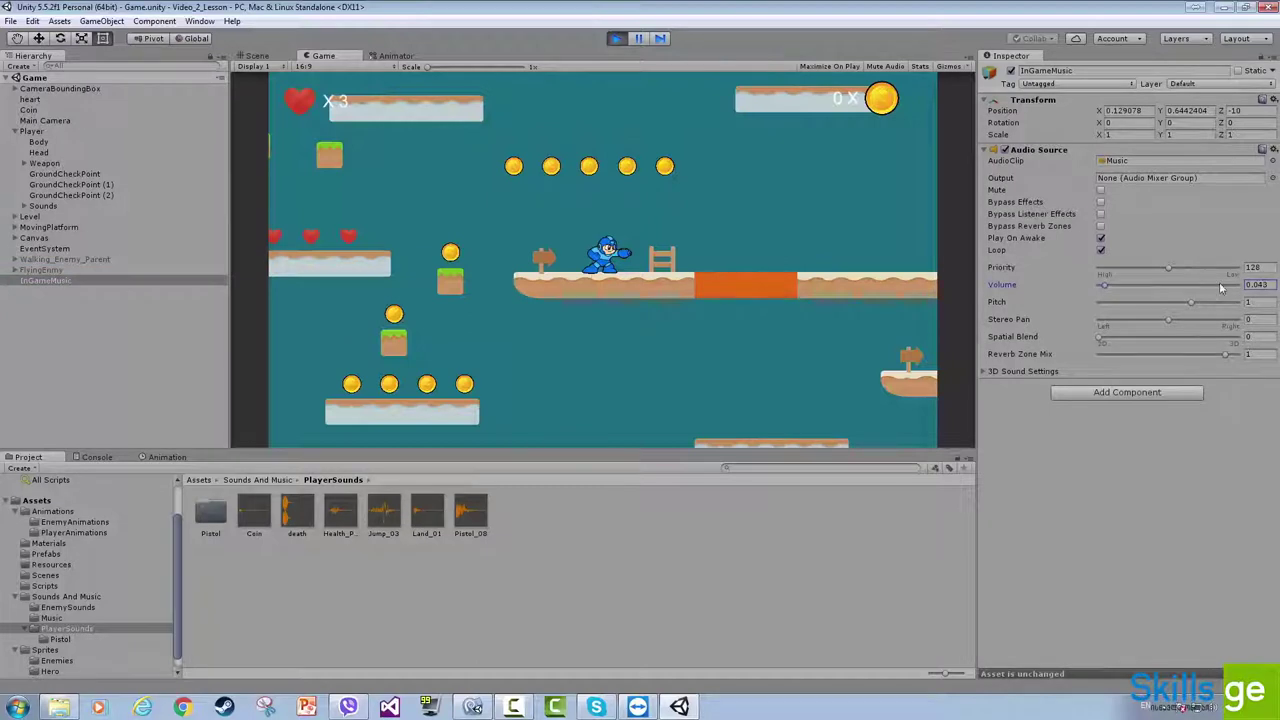
{"action": "left_click", "coordinate": [1107, 286]}
{"action": "left_click", "coordinate": [1107, 285]}
{"action": "type", "text": "0.2"}
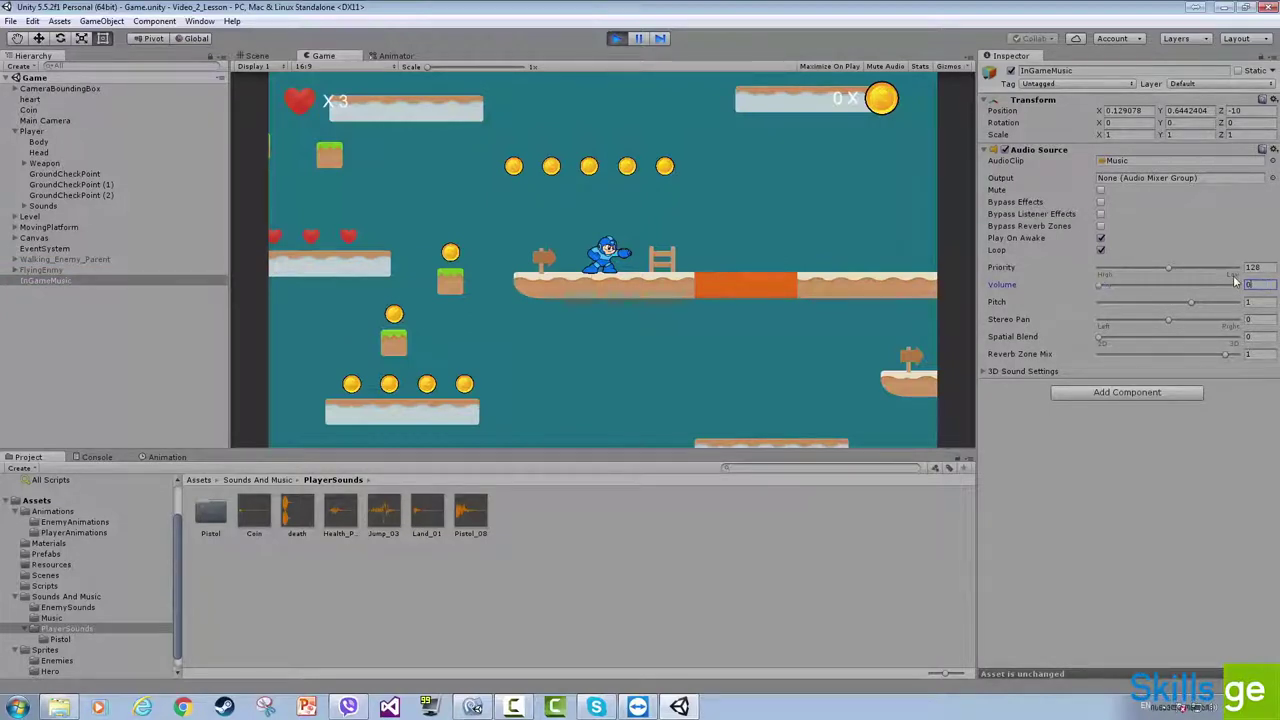
{"action": "key", "text": "ctrl+s"}
- Play-test the level by moving, jumping, collecting coins and shooting to hear the sound effects together with the background music
{"action": "left_click", "coordinate": [659, 274]}
{"action": "key", "text": "Right"}
{"action": "key", "text": "space"}
{"action": "key", "text": "Left"}
{"action": "key", "text": "ctrl"}
{"action": "key", "text": "ctrl"}
{"action": "key", "text": "ctrl"}
{"action": "key", "text": "ctrl"}
{"action": "key", "text": "ctrl"}
{"action": "key", "text": "Left"}
{"action": "key", "text": "space"}
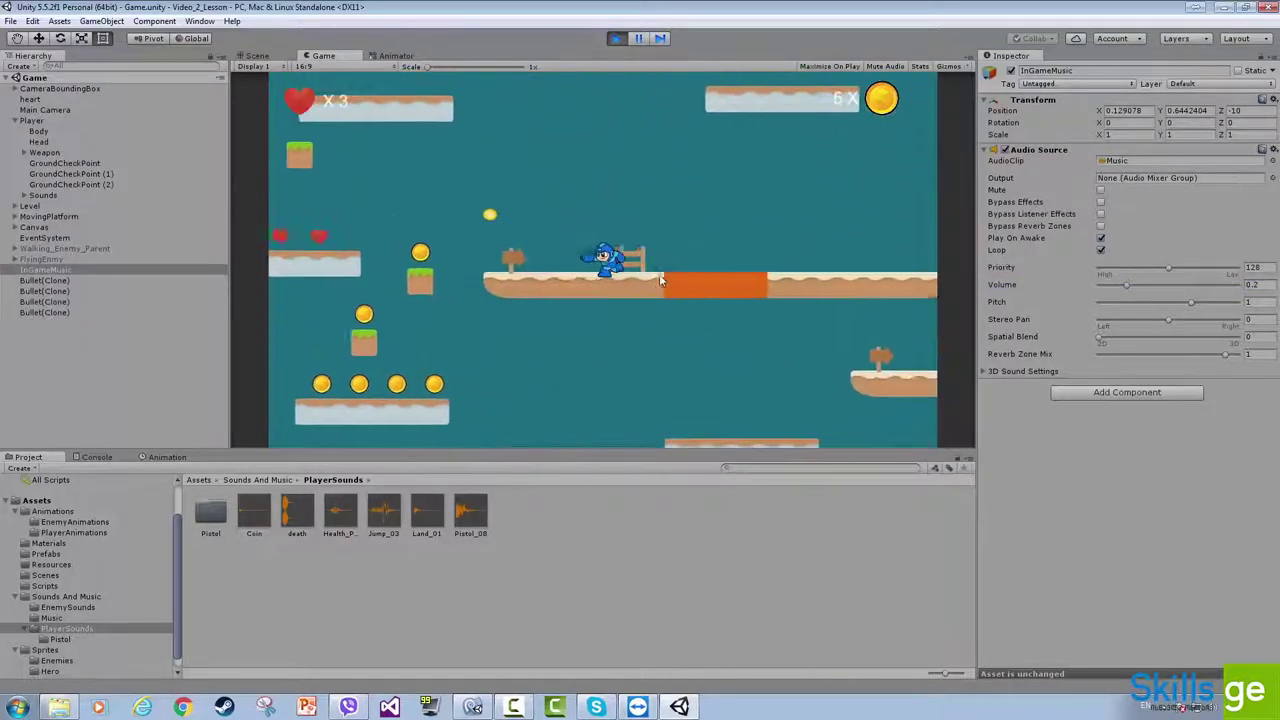
- Stop the game and set the volume of InGameMusic's Audio Source to 0.2 in edit mode
{"action": "key", "text": "ctrl+p"}
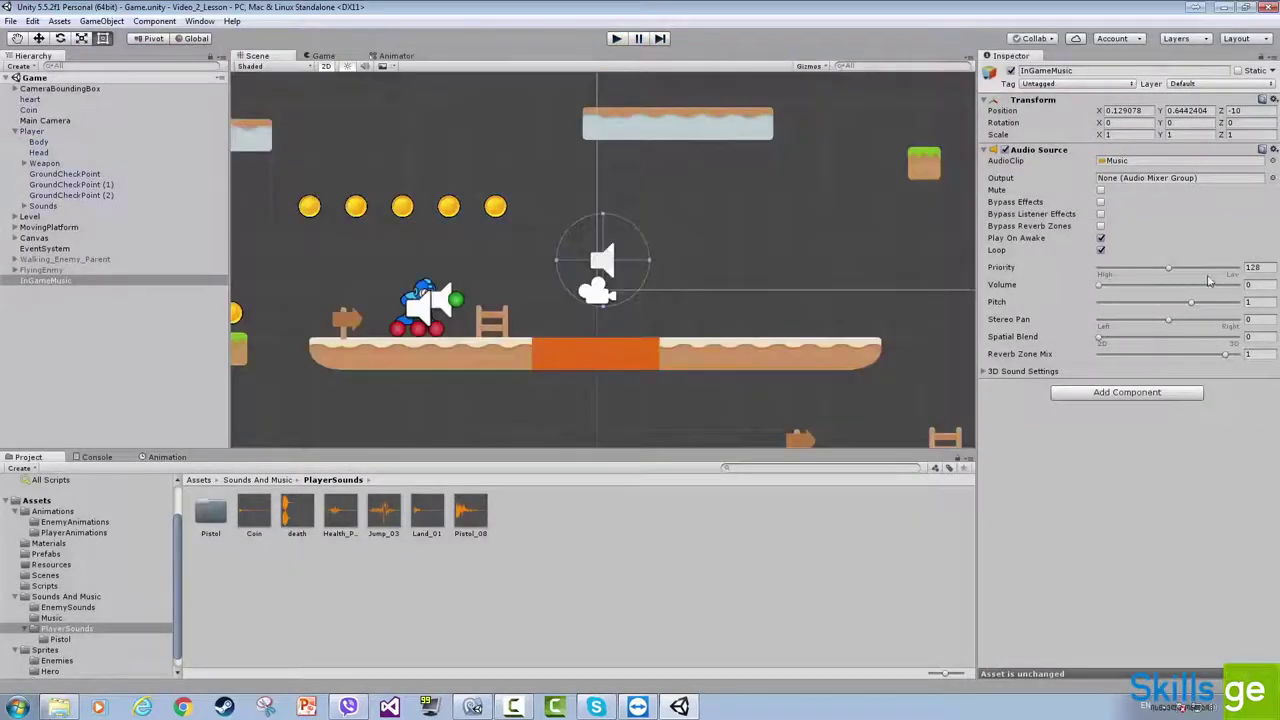
{"action": "left_click", "coordinate": [1252, 285]}
{"action": "type", "text": "0.2"}
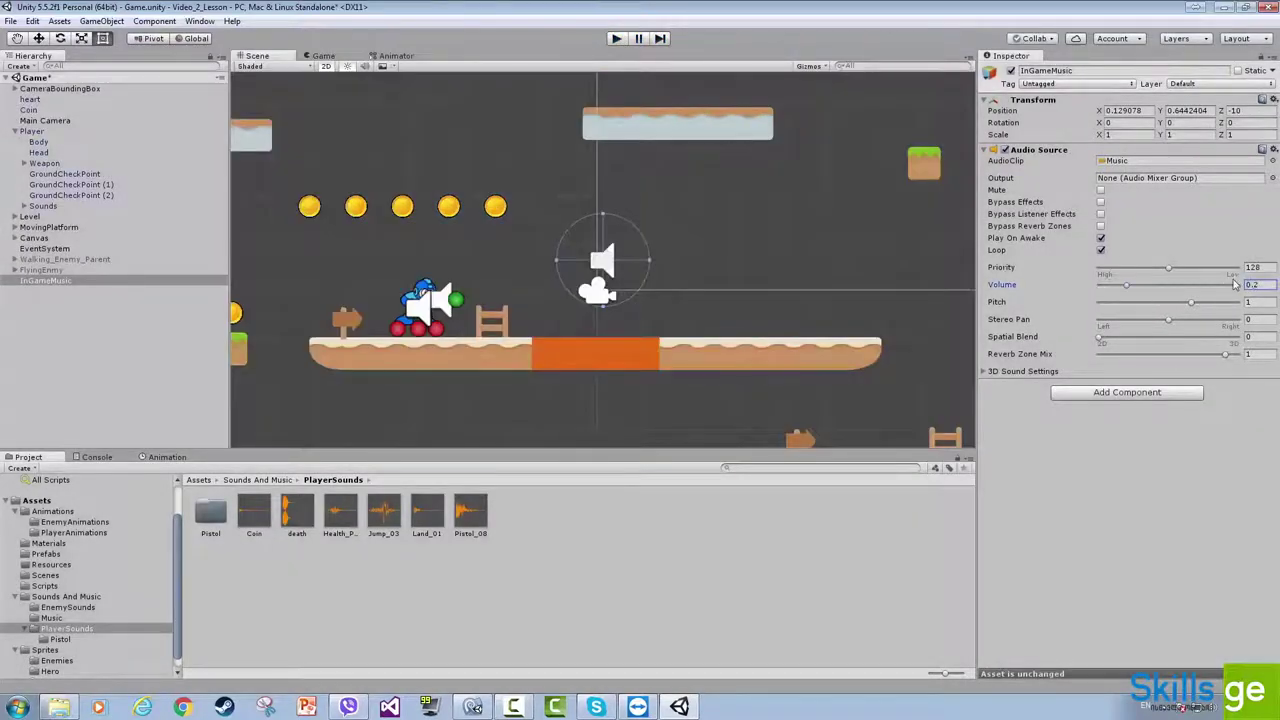